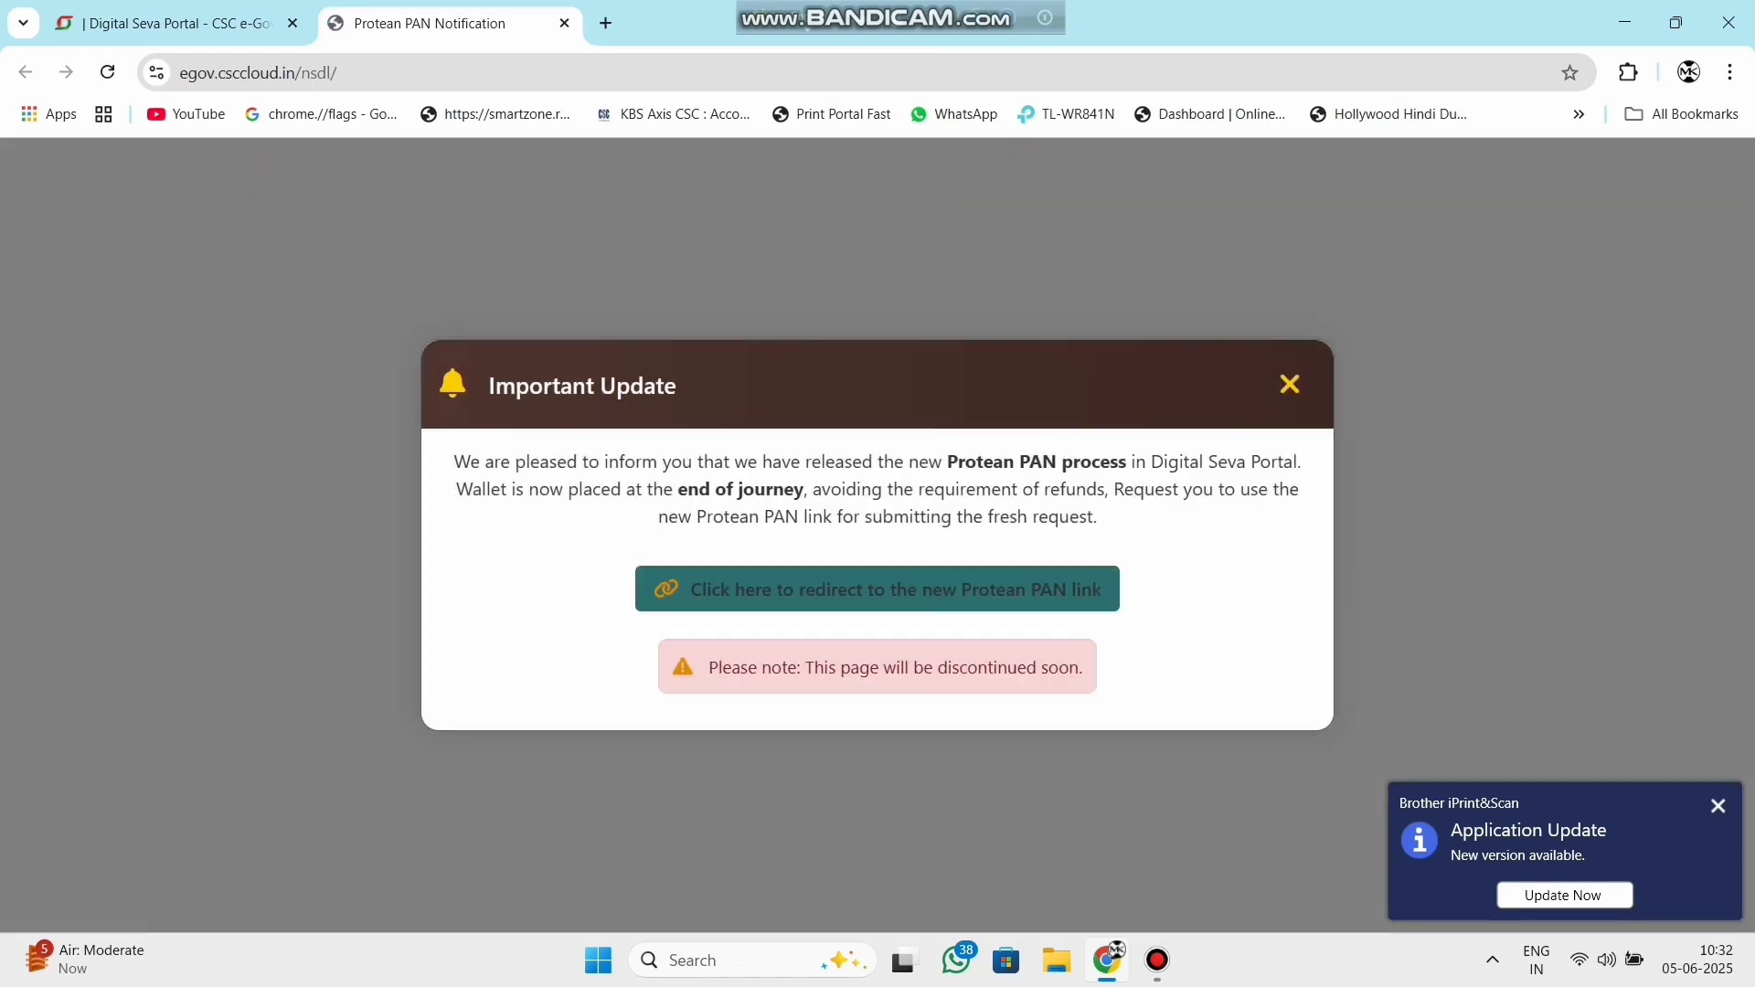
Go from the old PAN notice to the Protean PAN service, sign in via Digital Seva Connect, and start a New Application
click(877, 589)
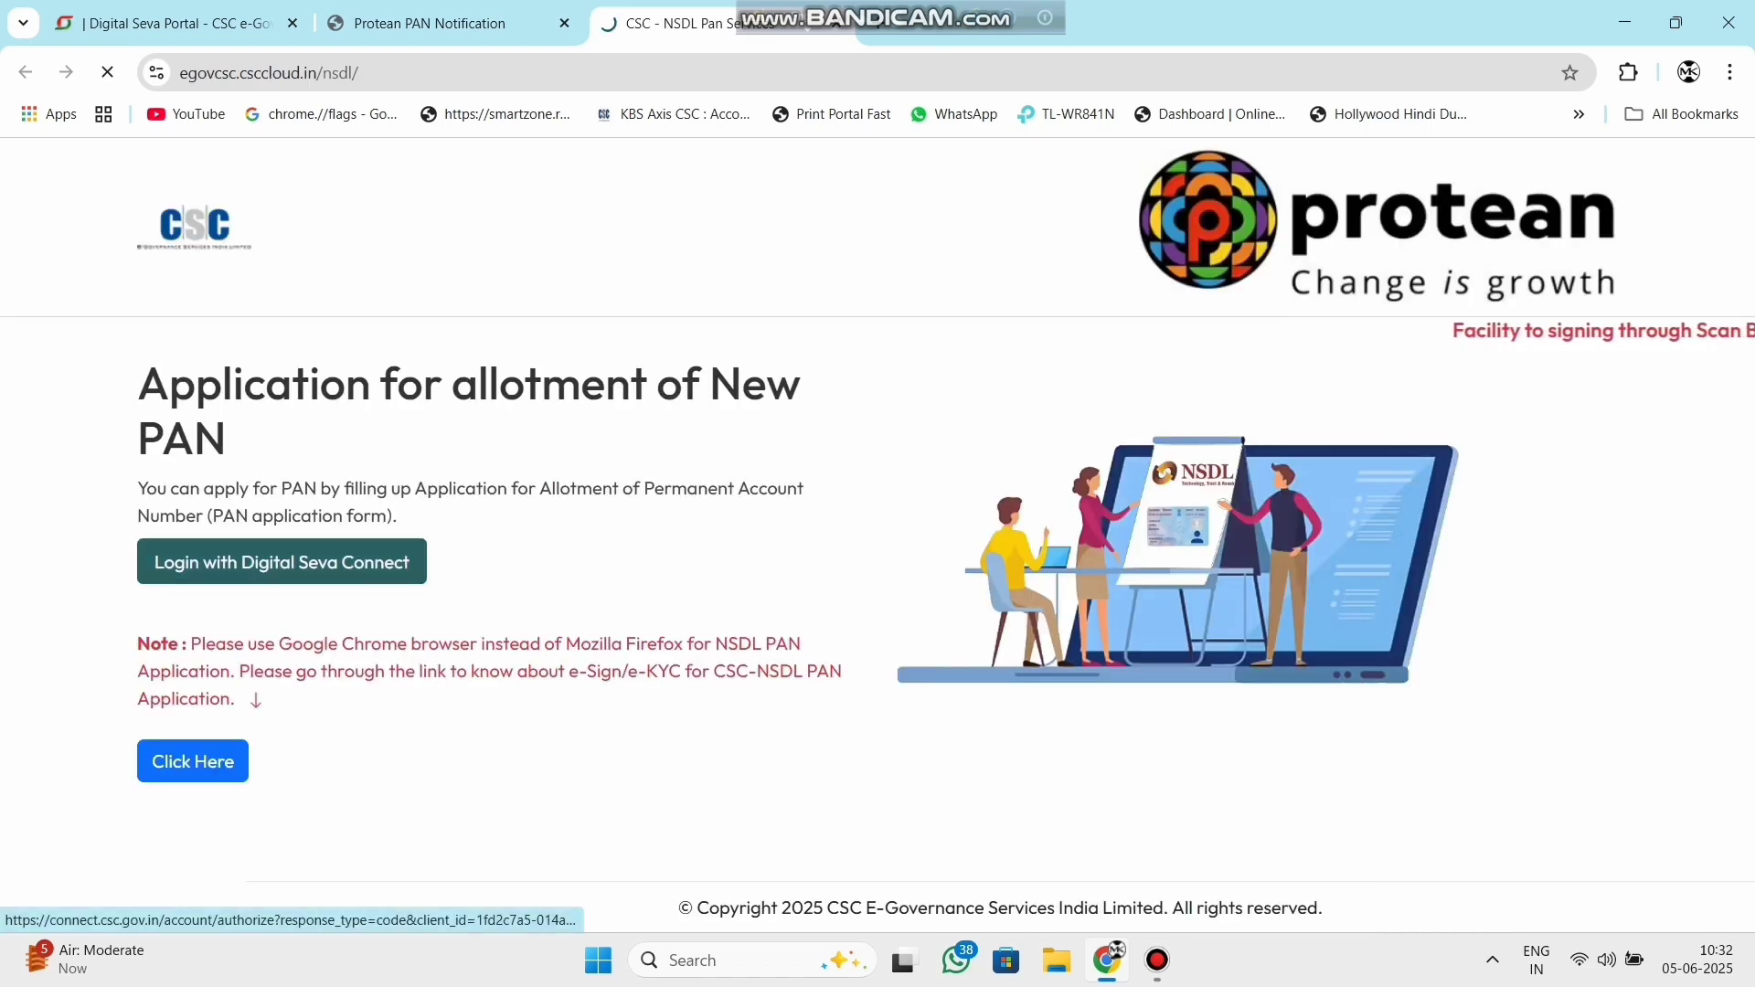
click(281, 562)
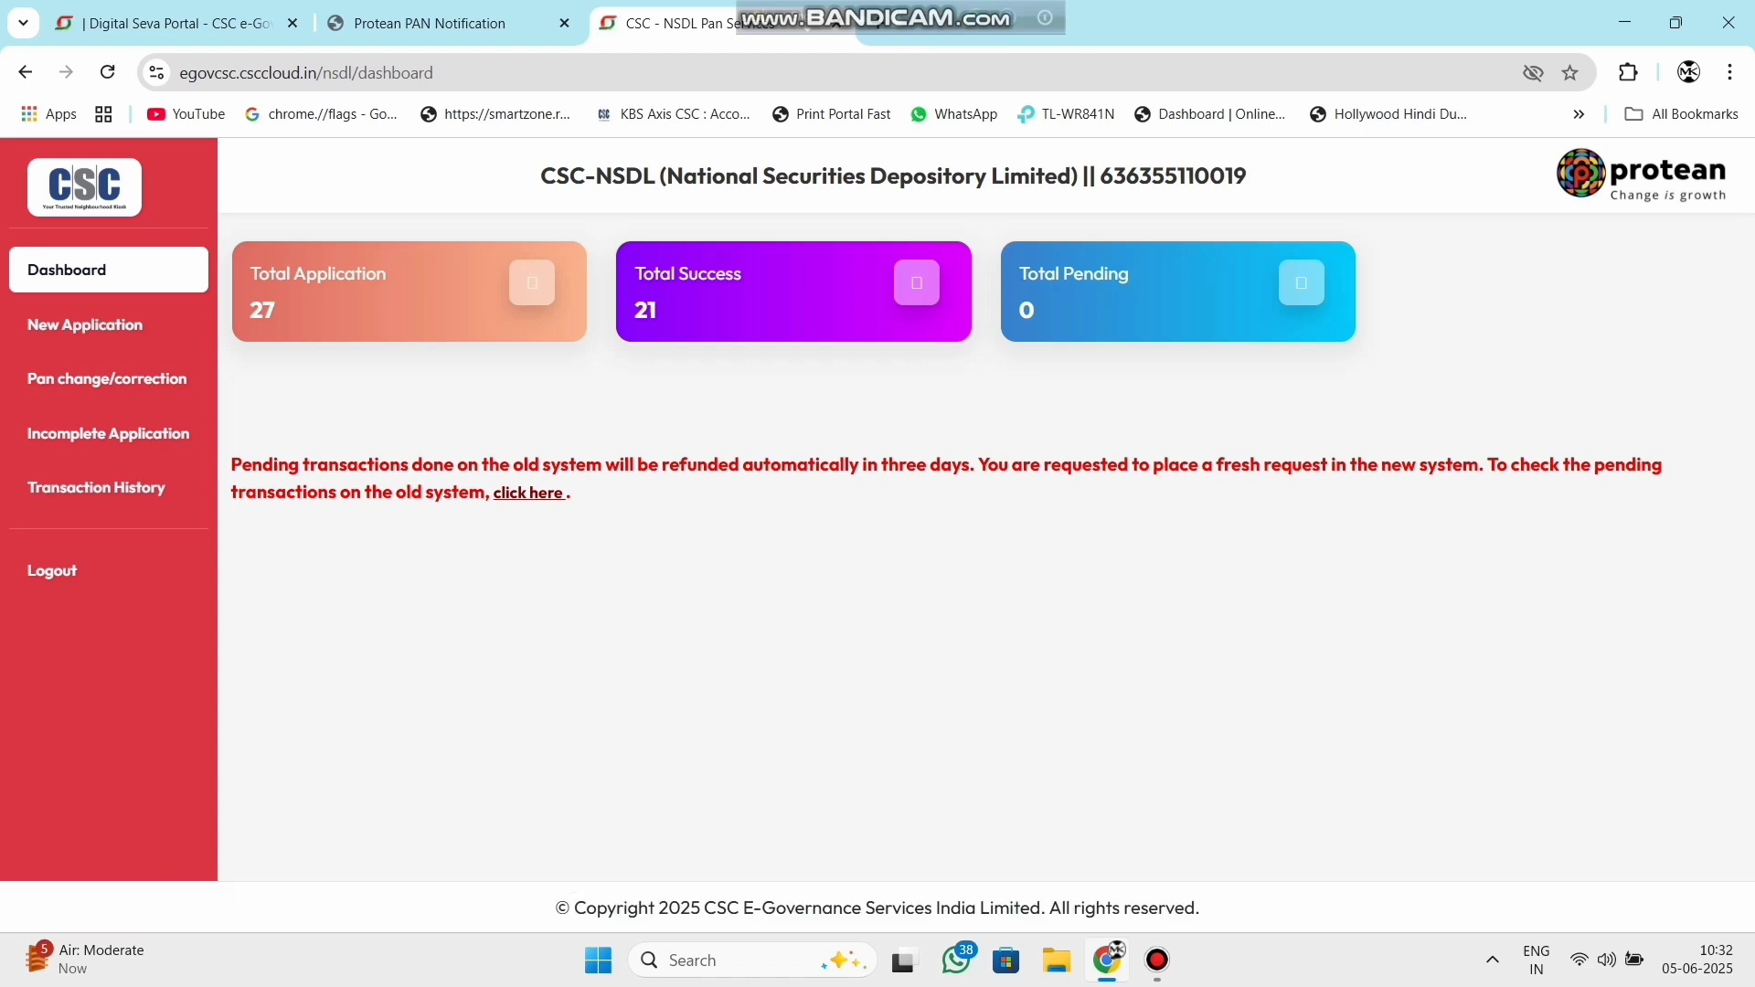
click(85, 325)
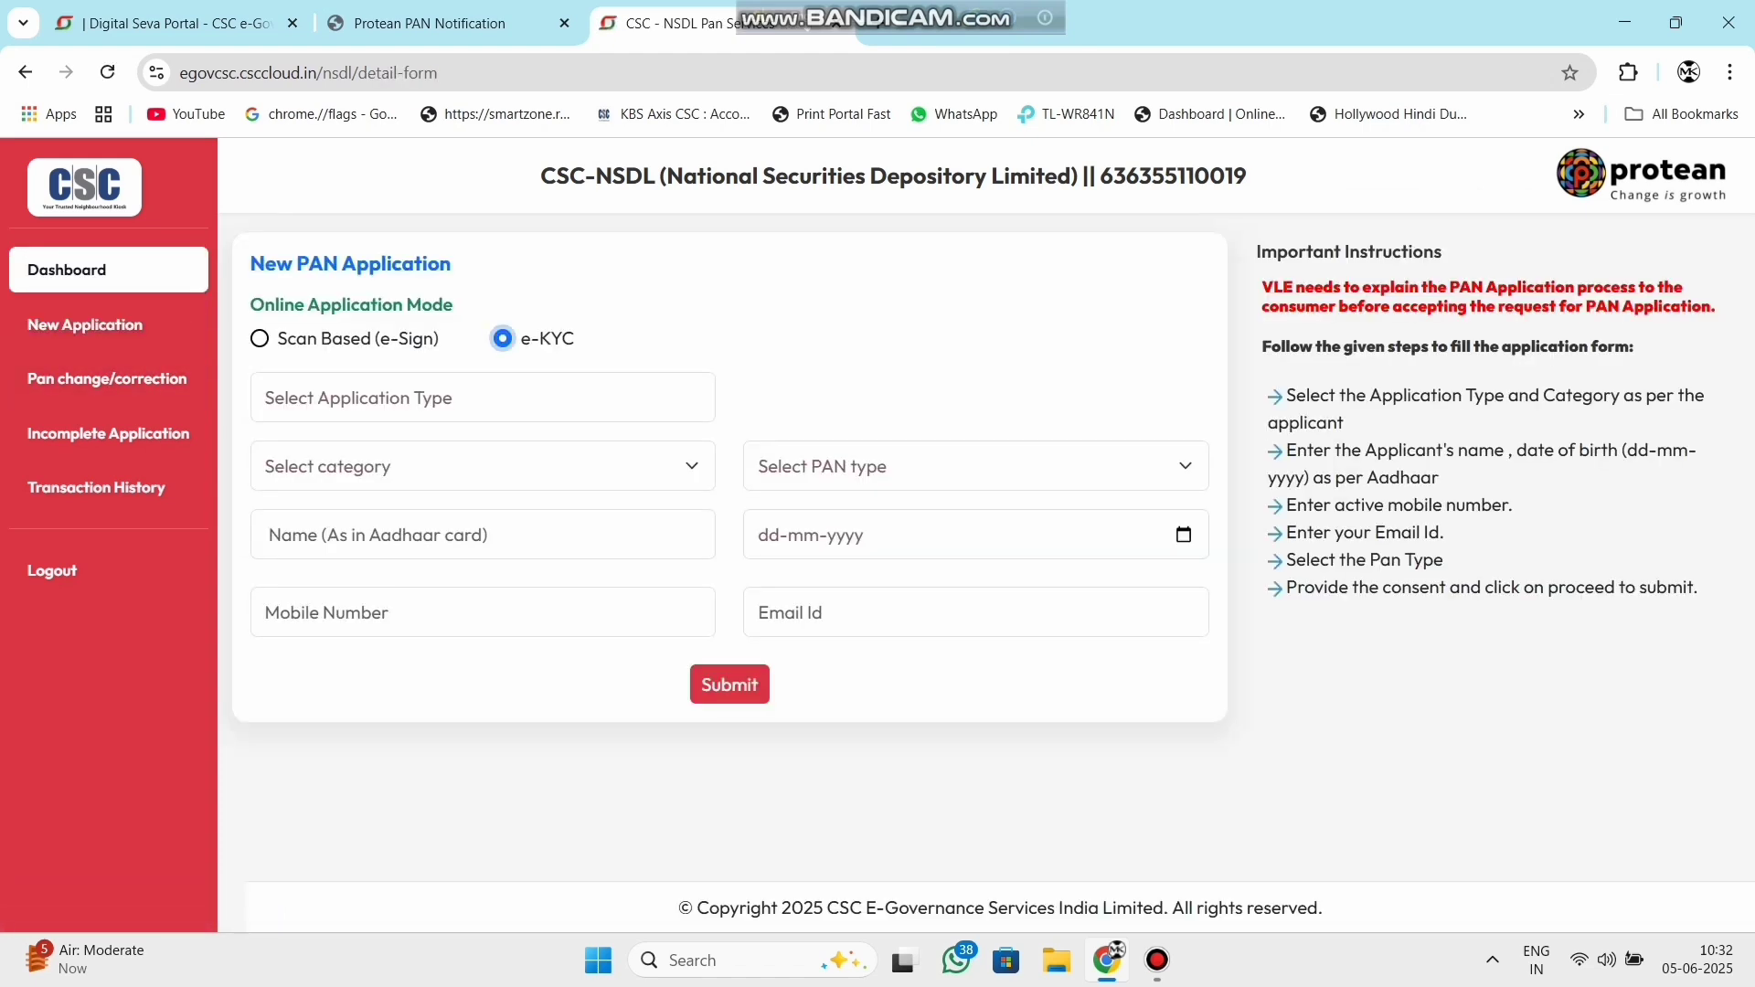
Choose PAN - Indian Citizen (Form 49A), category INDIVIDUAL, and Physical PAN Card/E-PAN Card
click(483, 397)
click(393, 470)
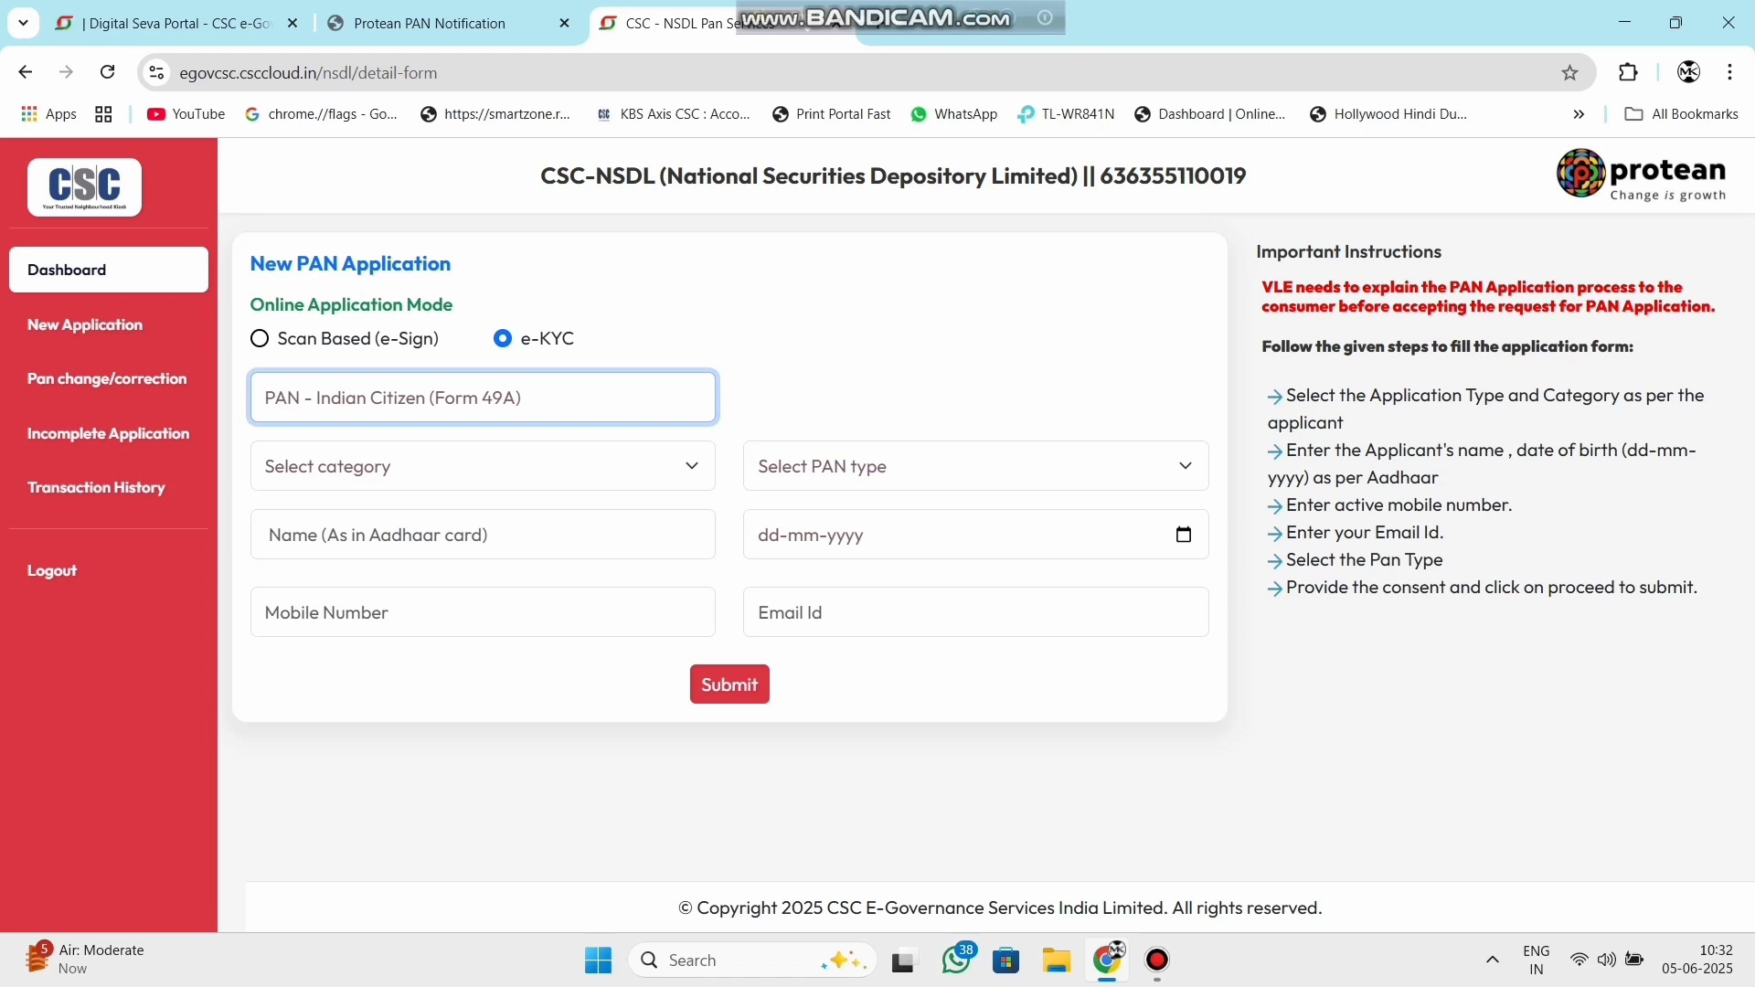
click(483, 466)
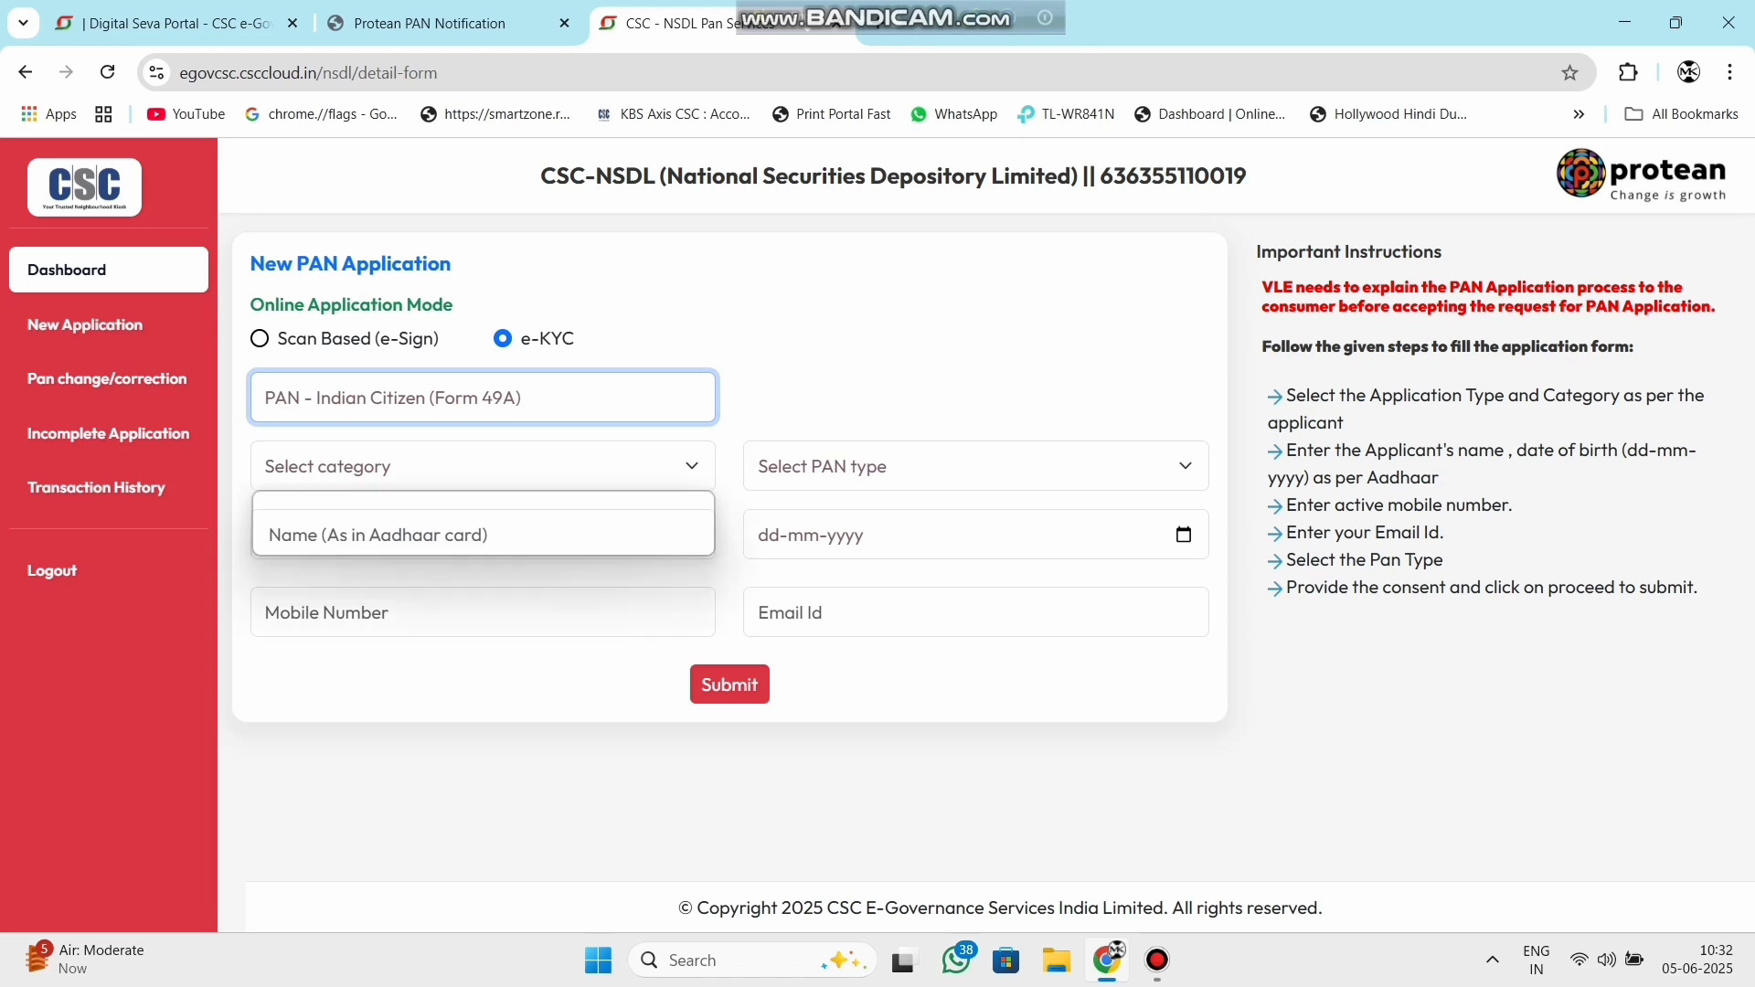
click(393, 541)
click(975, 466)
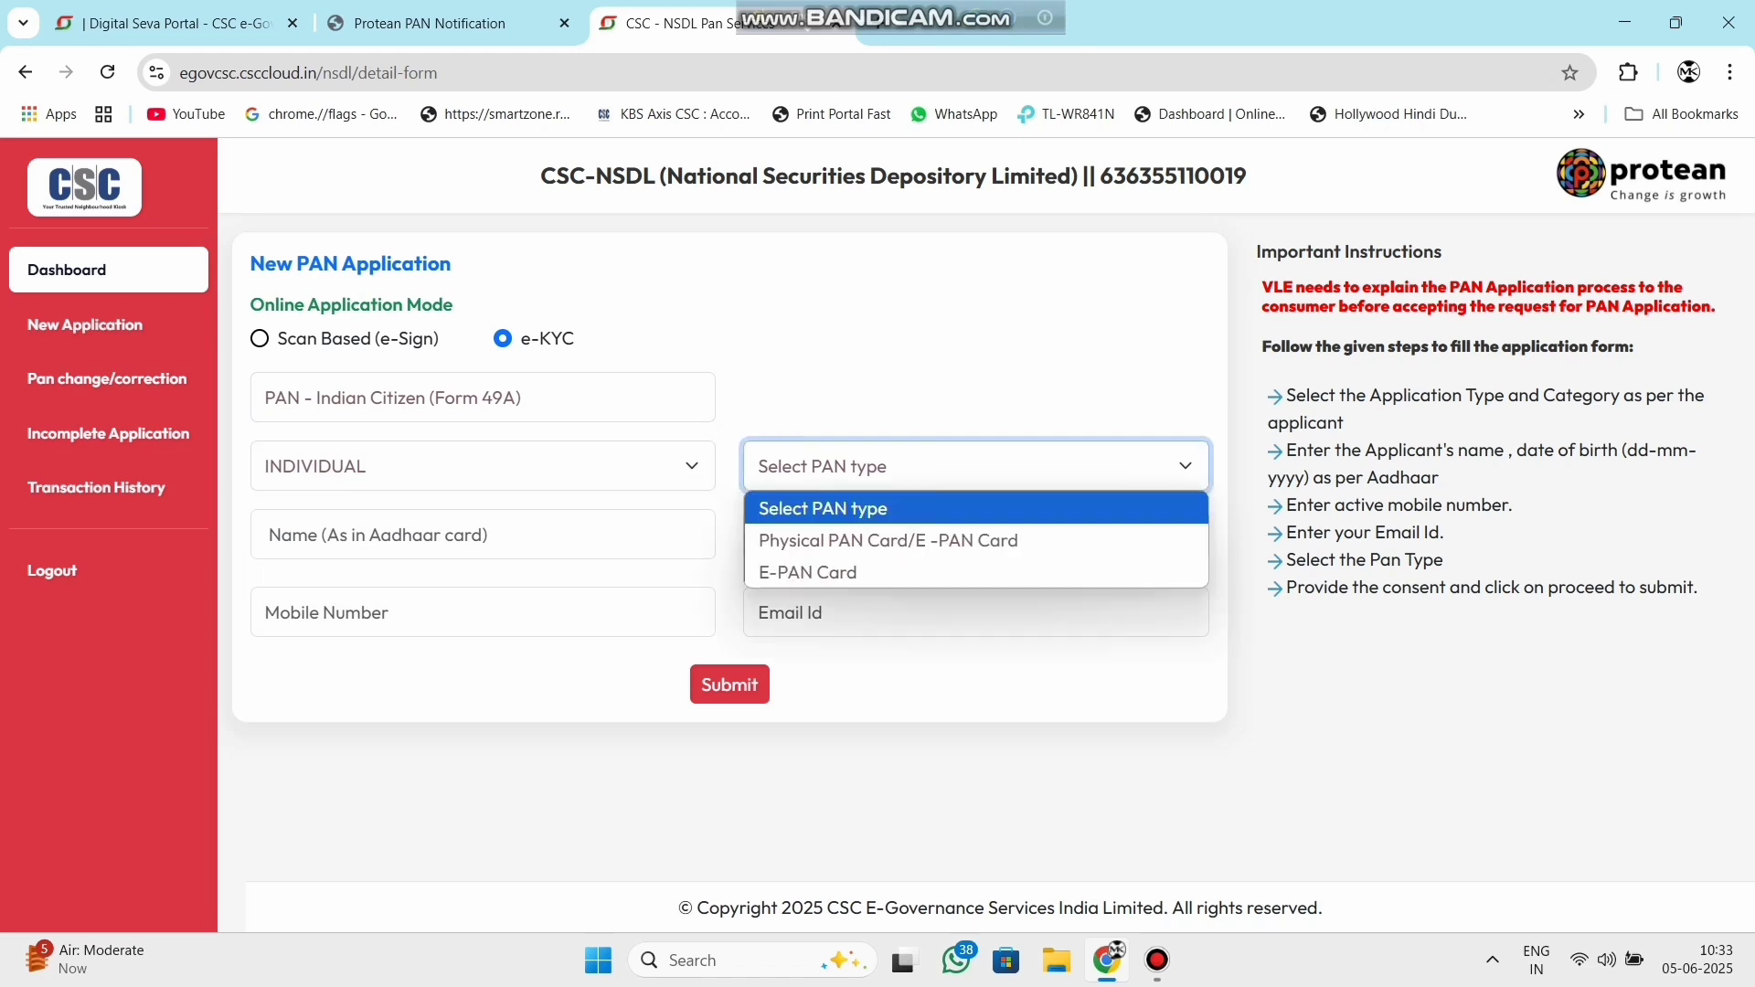
click(889, 540)
Enter the applicant's full name and pick a February 2003 date of birth
click(267, 535)
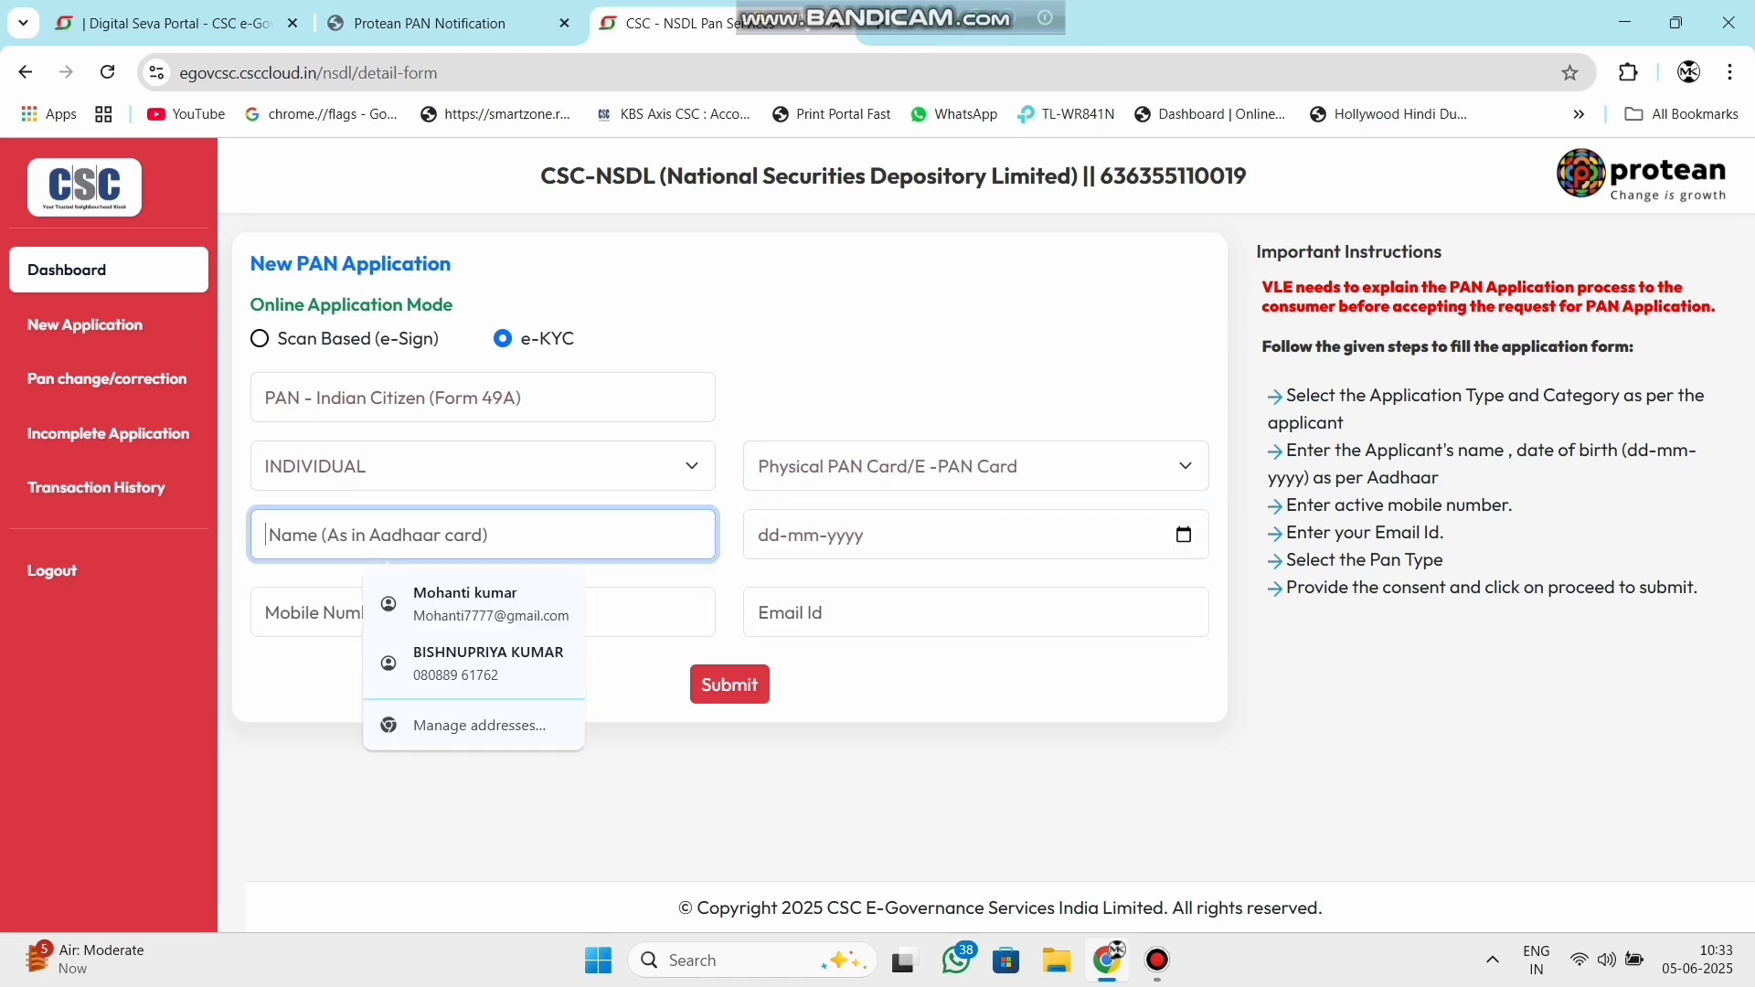
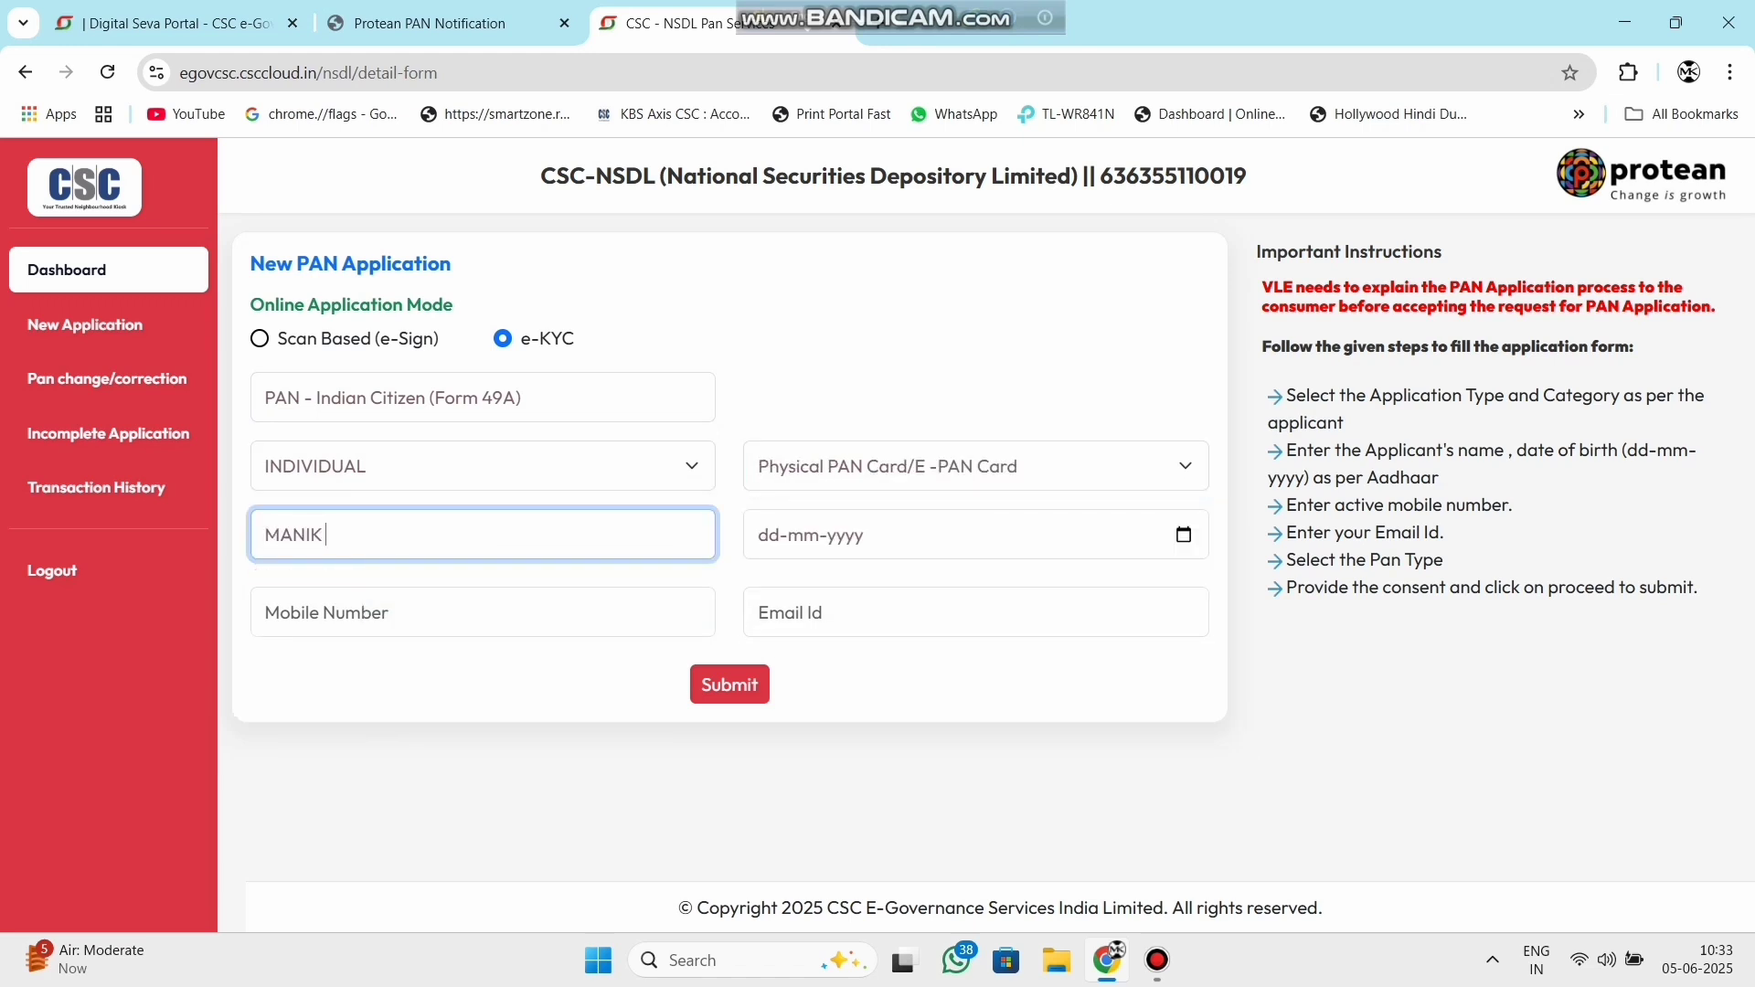
key(Tab)
click(797, 585)
scroll(800, 644, up, 5)
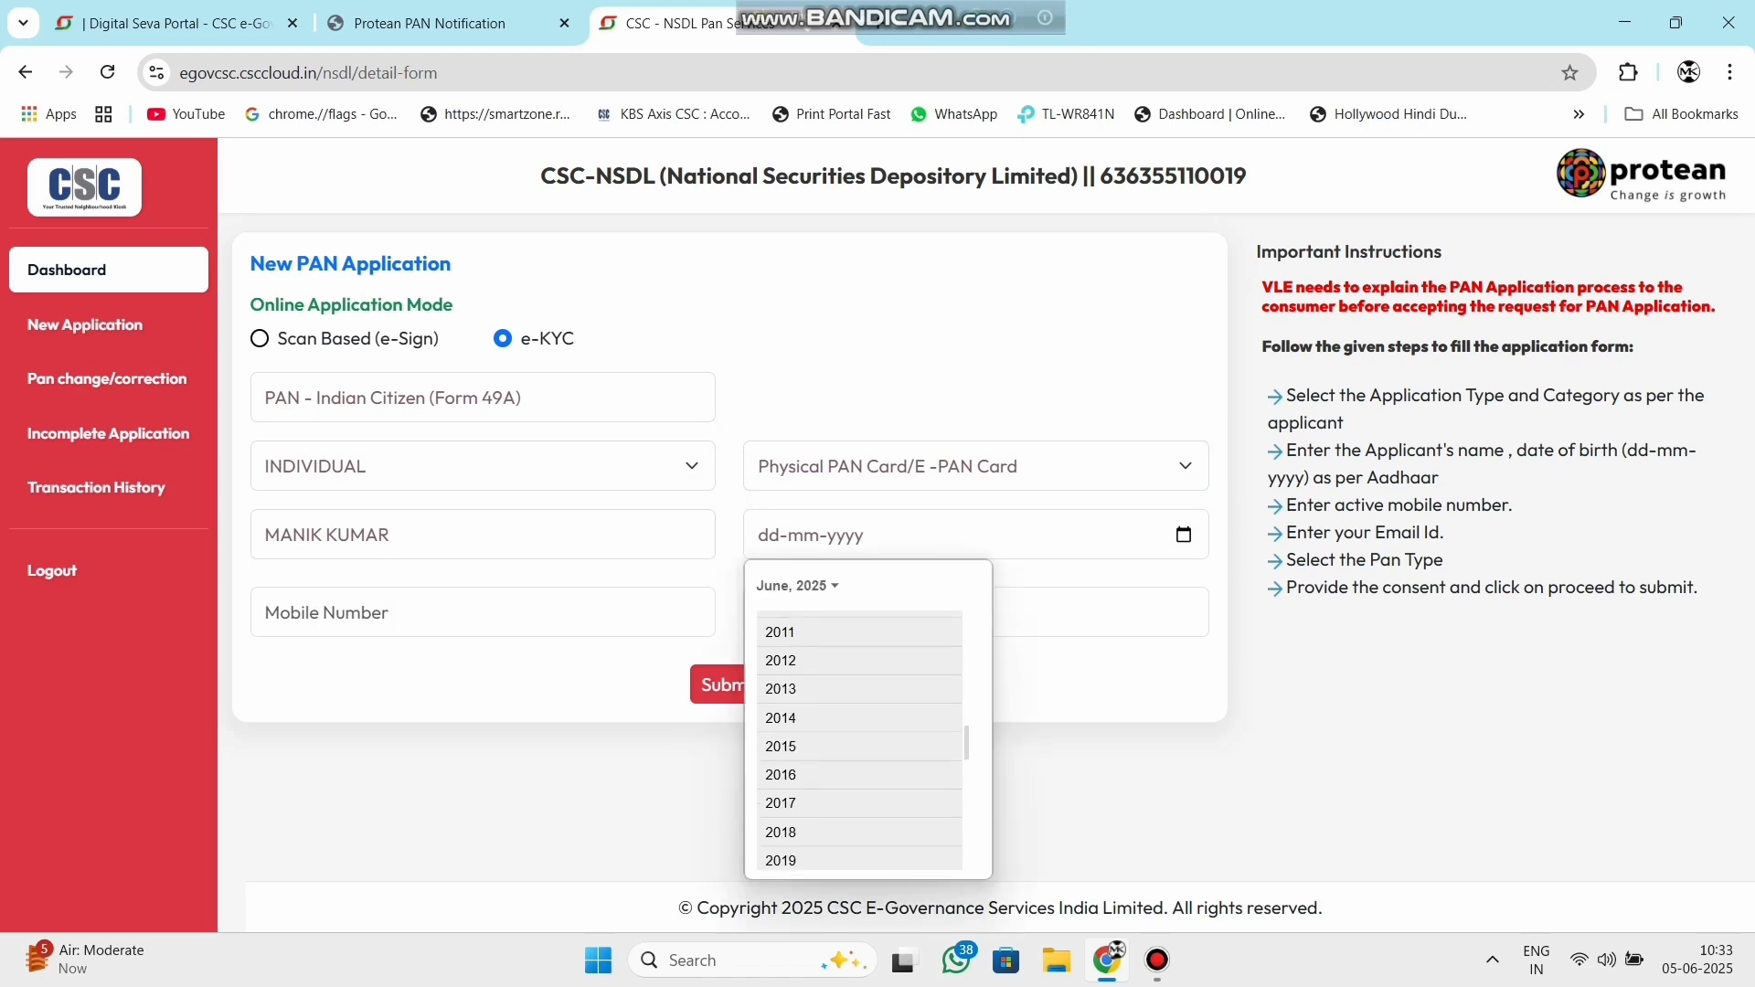
click(780, 644)
click(835, 679)
click(869, 692)
Fill in the applicant's mobile number and e-mail, then submit the form
click(566, 614)
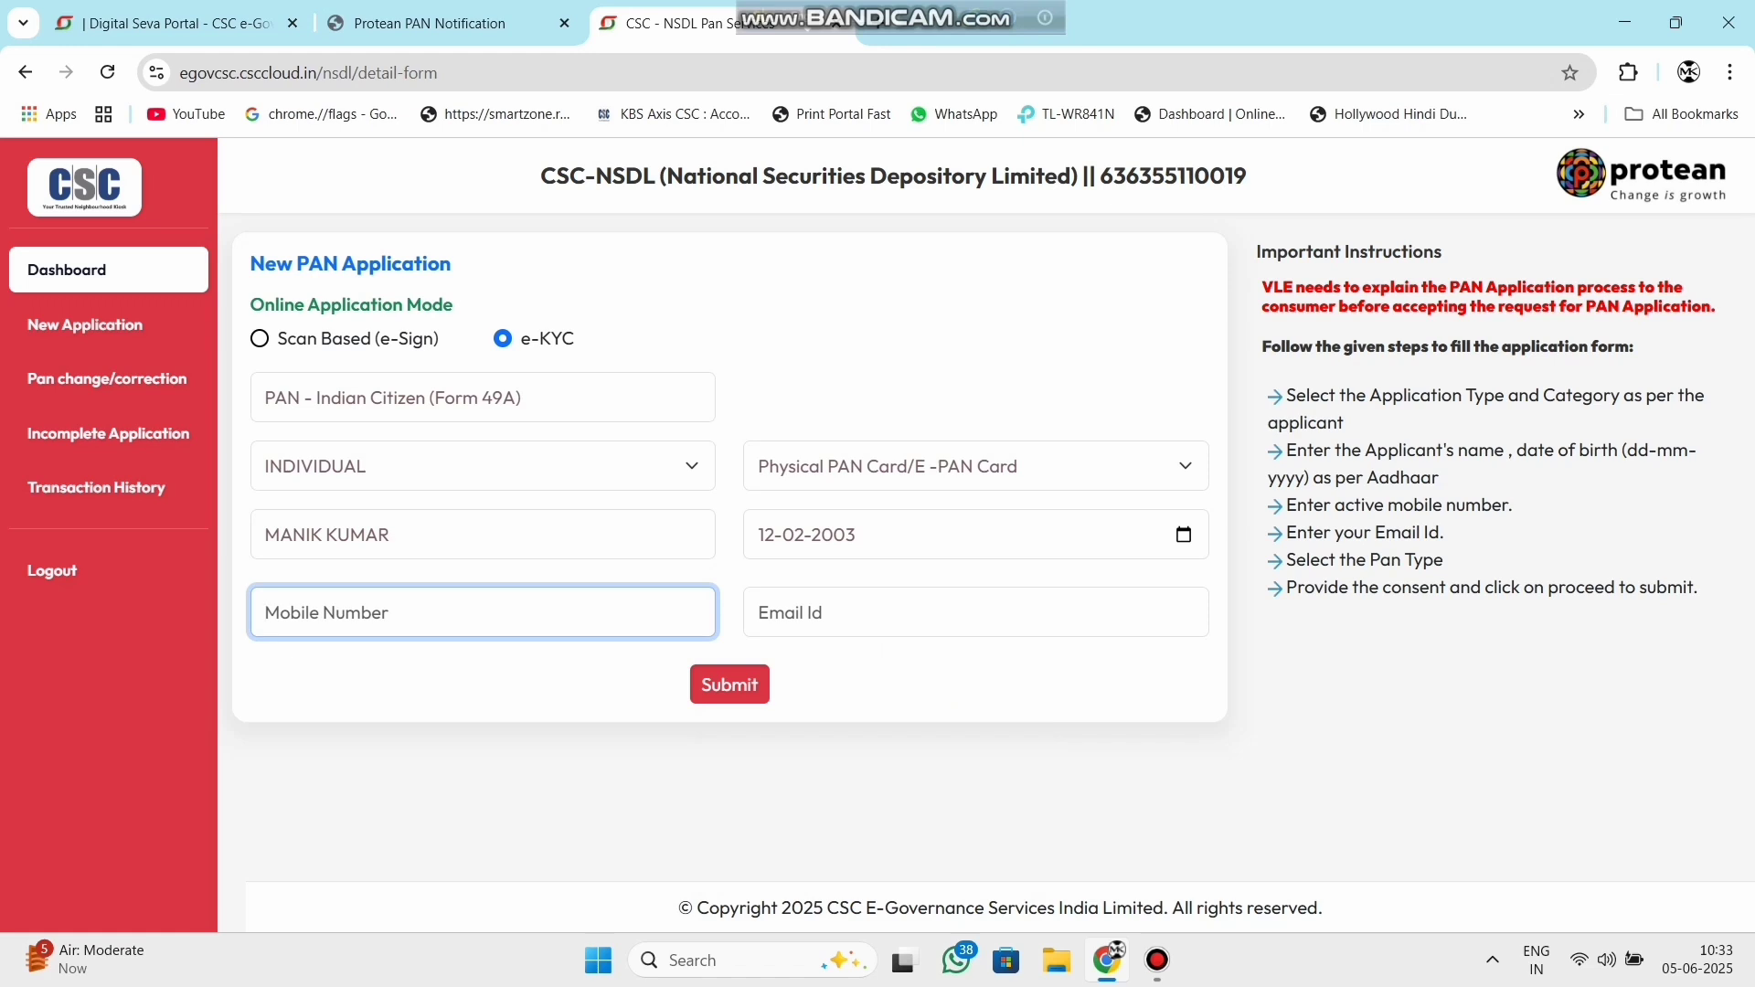
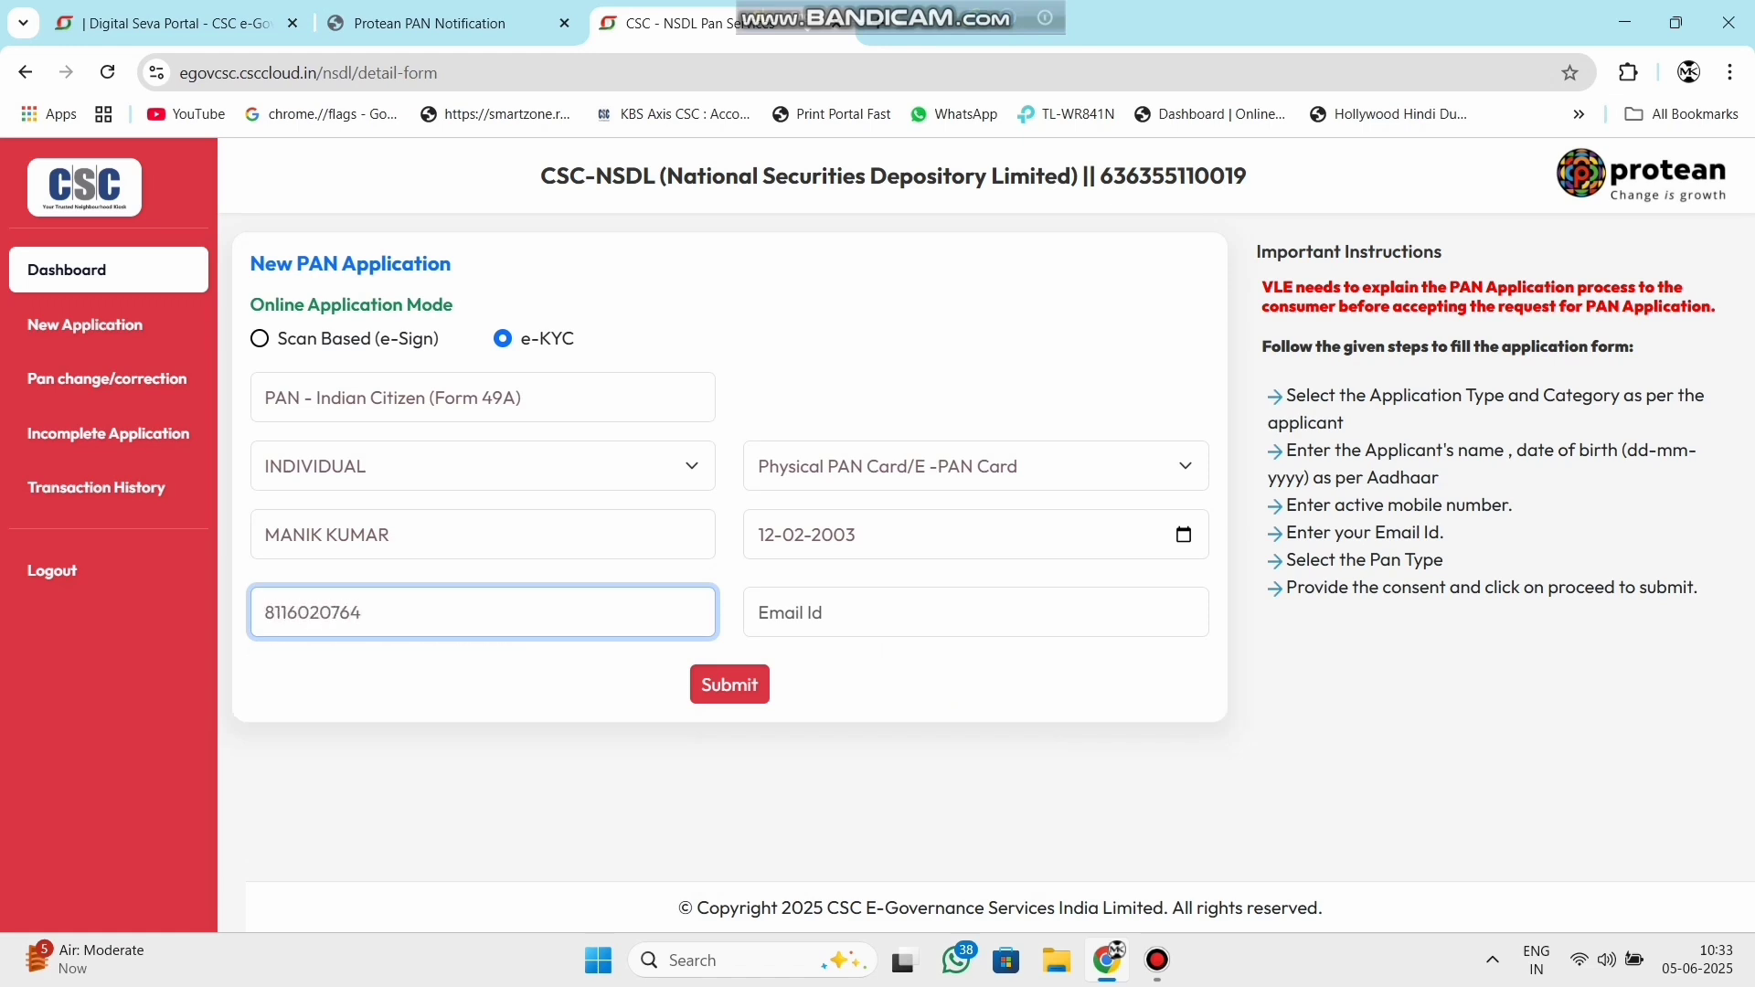
key(Tab)
key(Caps_Lock)
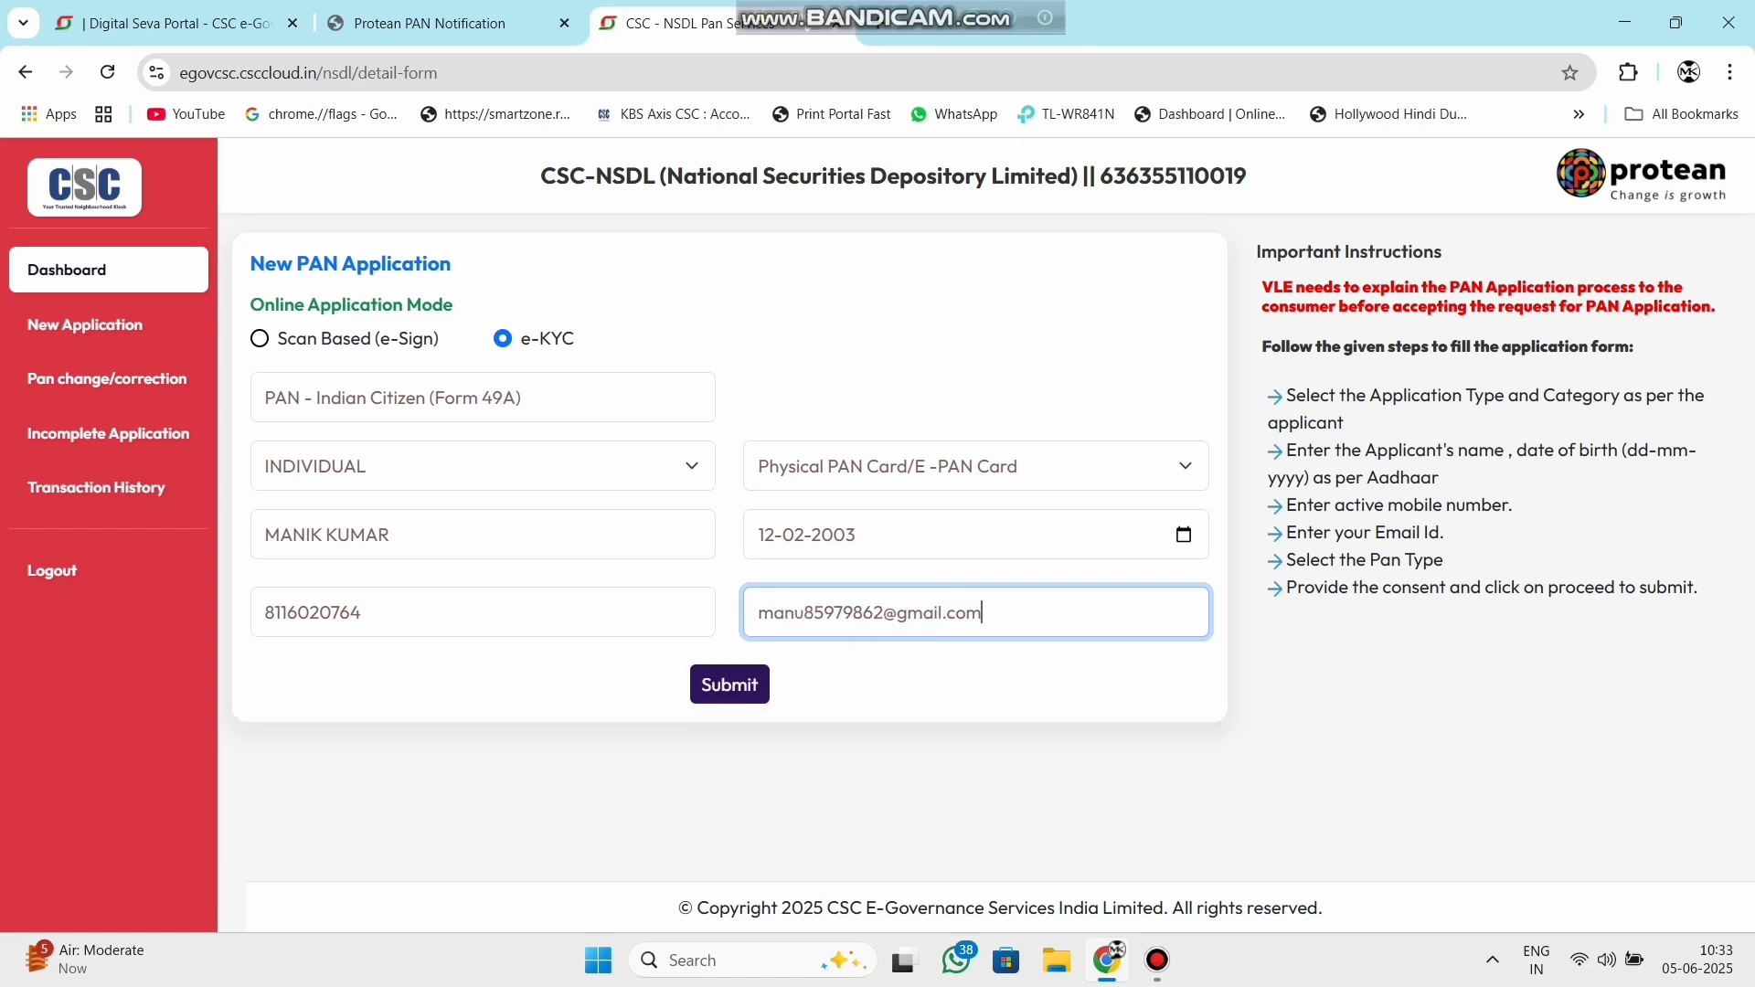
key(Return)
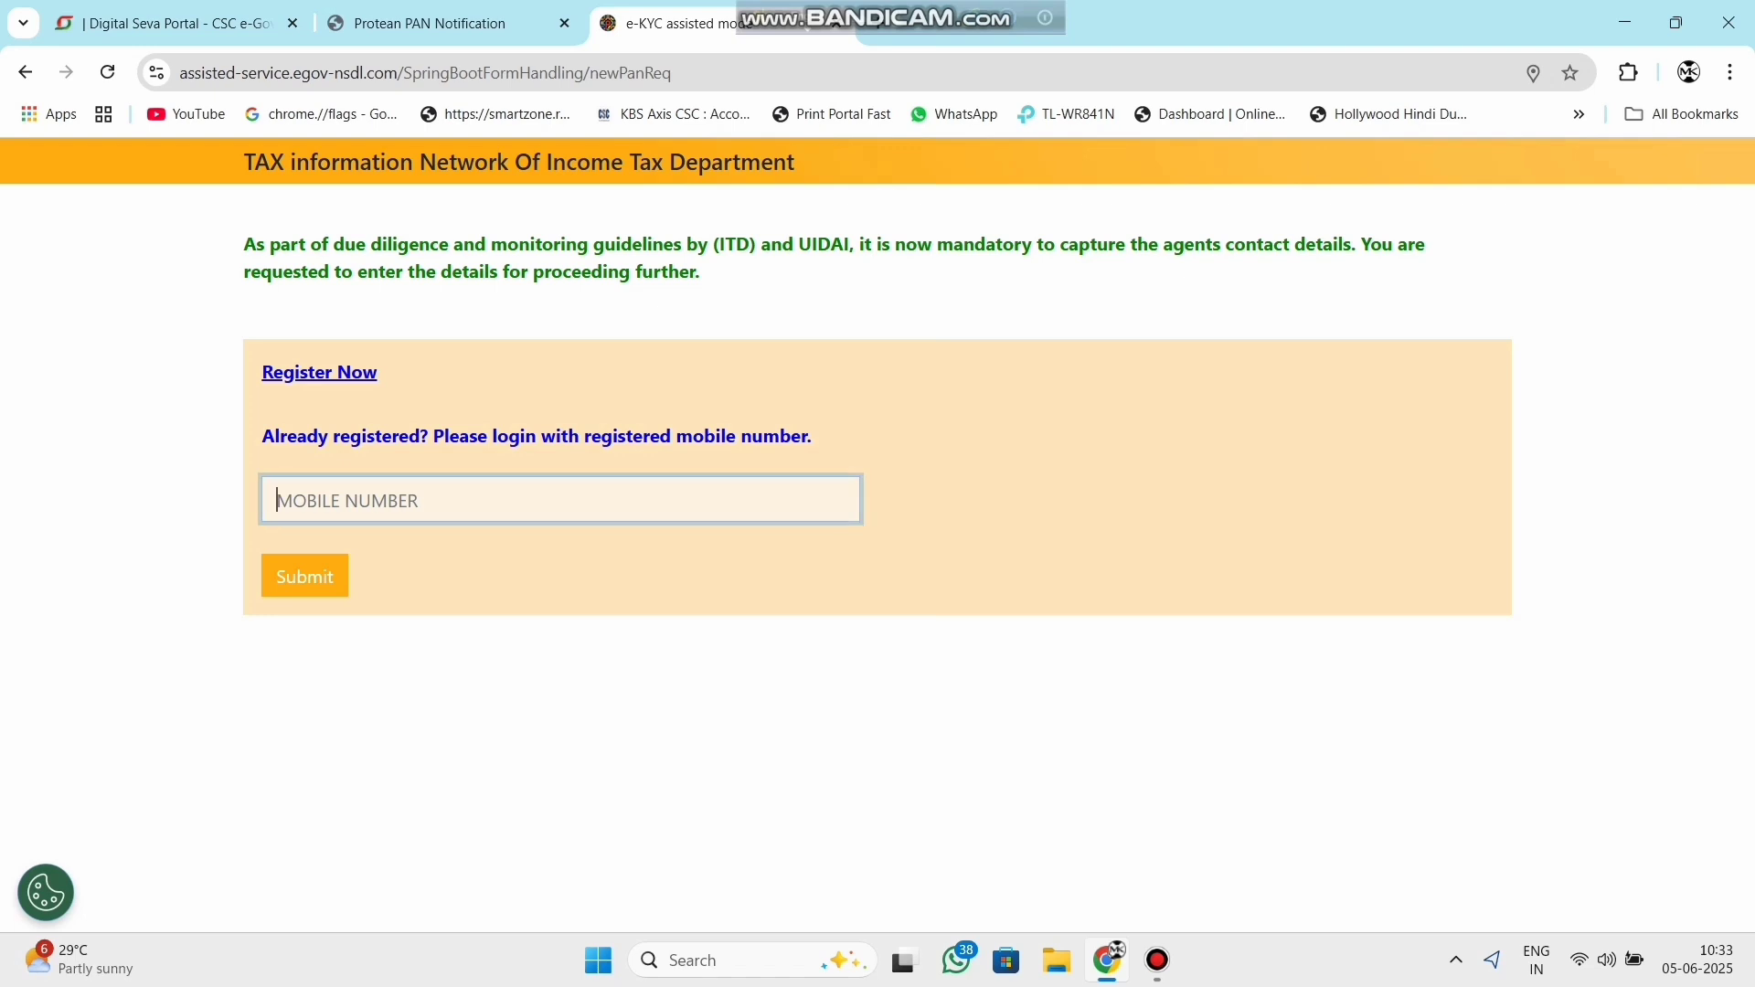
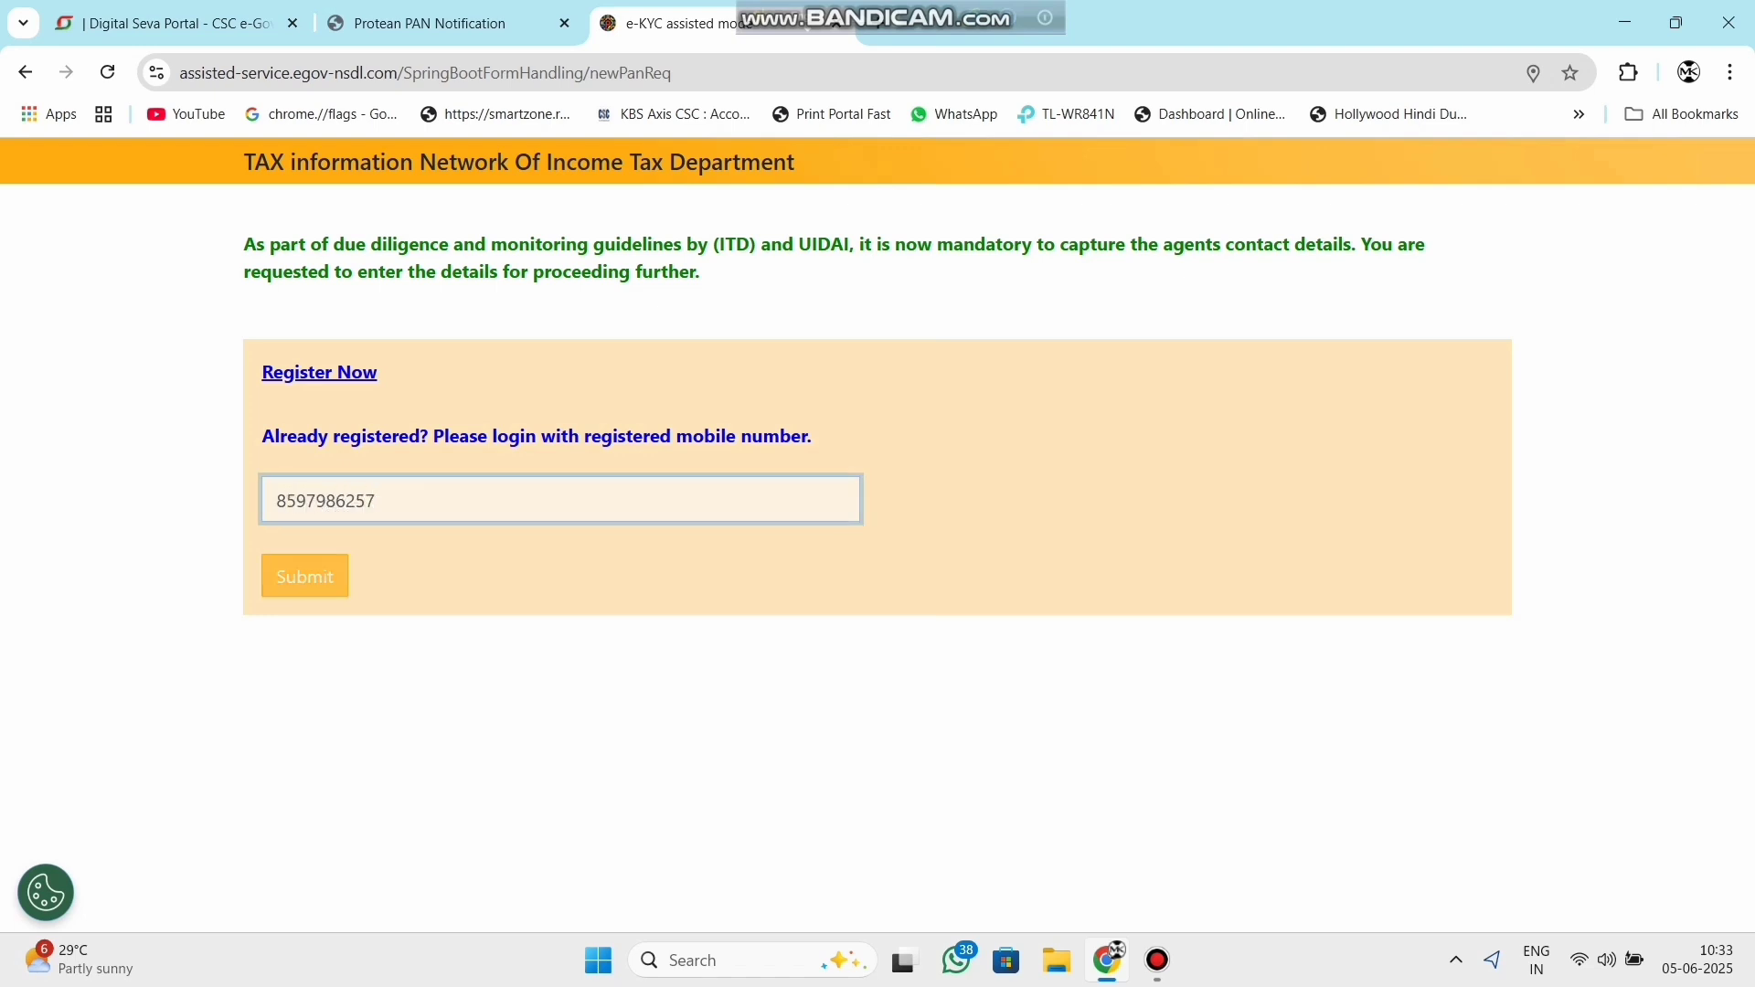
Submit the agent's registered mobile number, then enter and submit the received OTP
key(Tab)
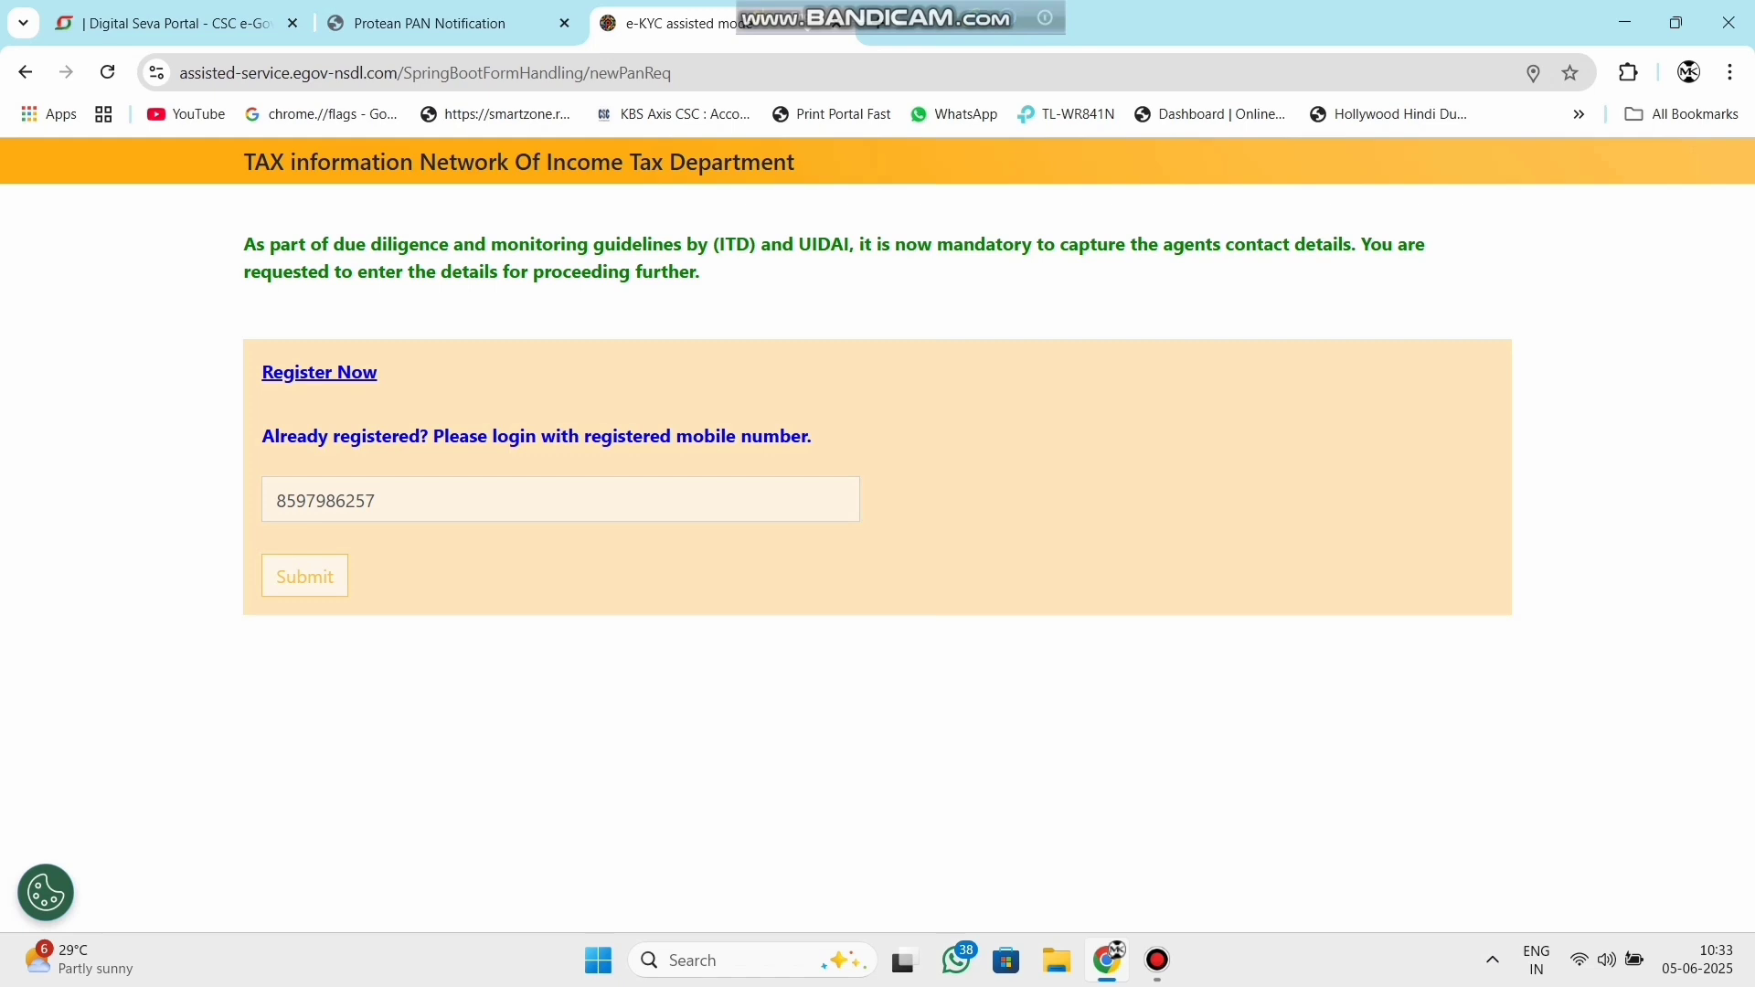
key(Return)
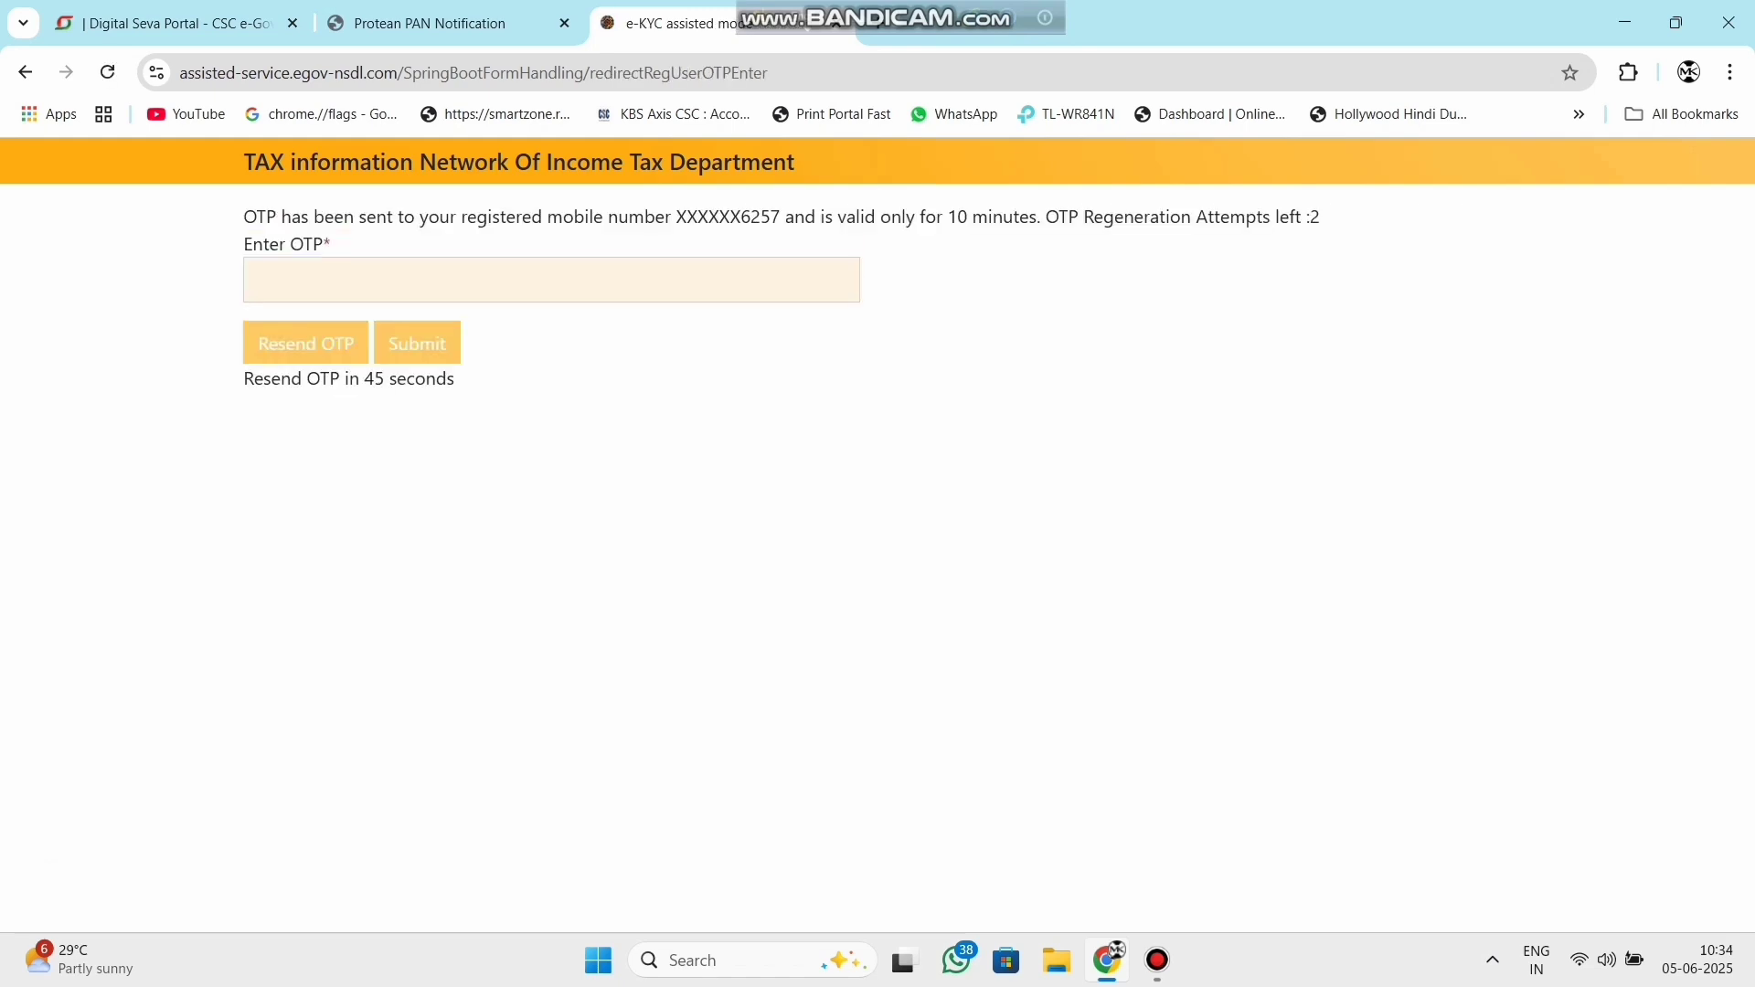
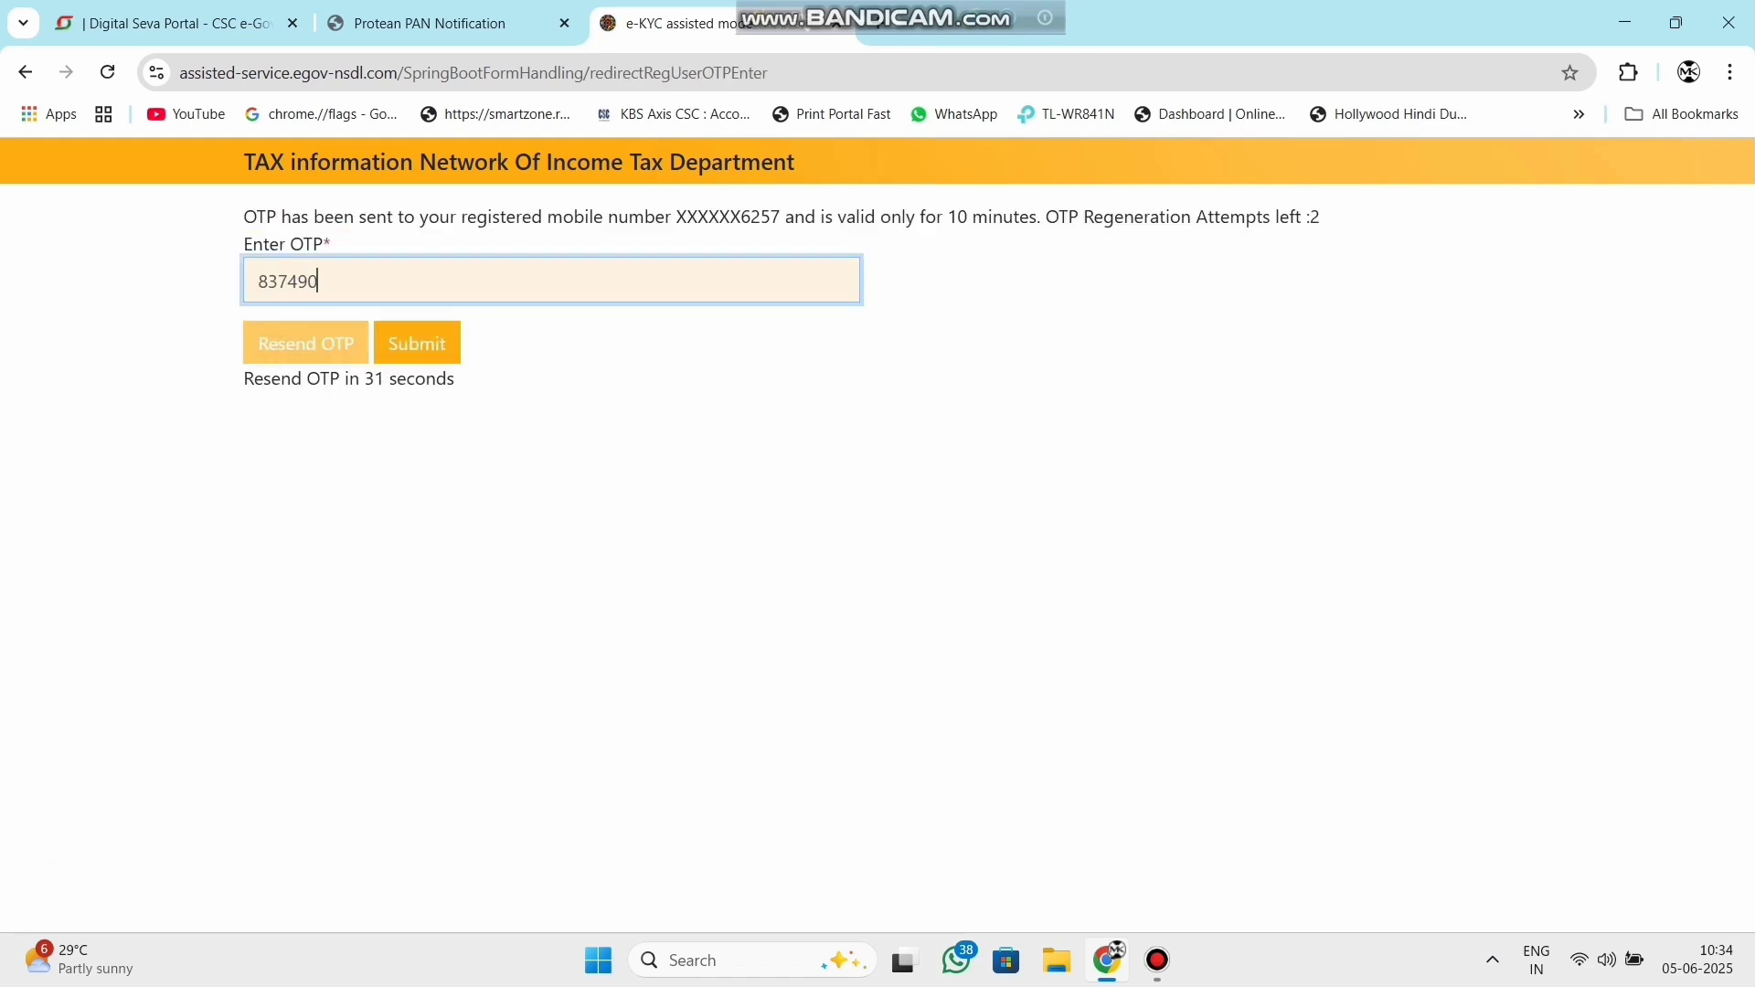
key(Tab)
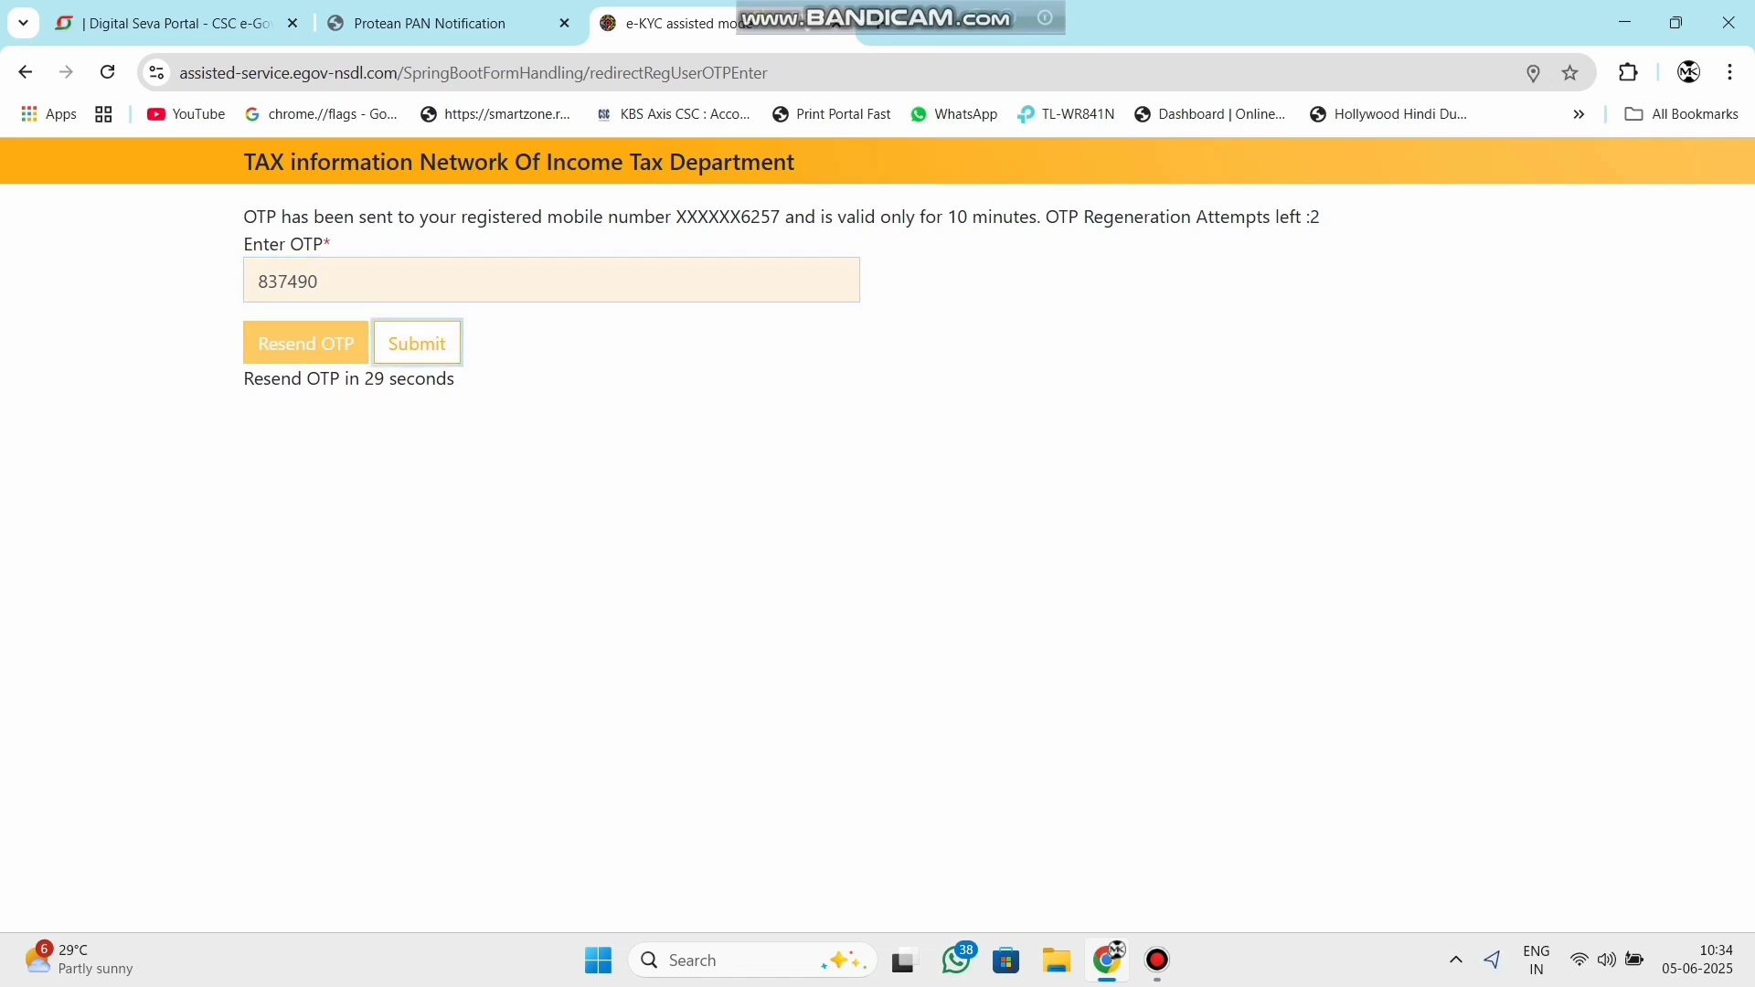
key(Return)
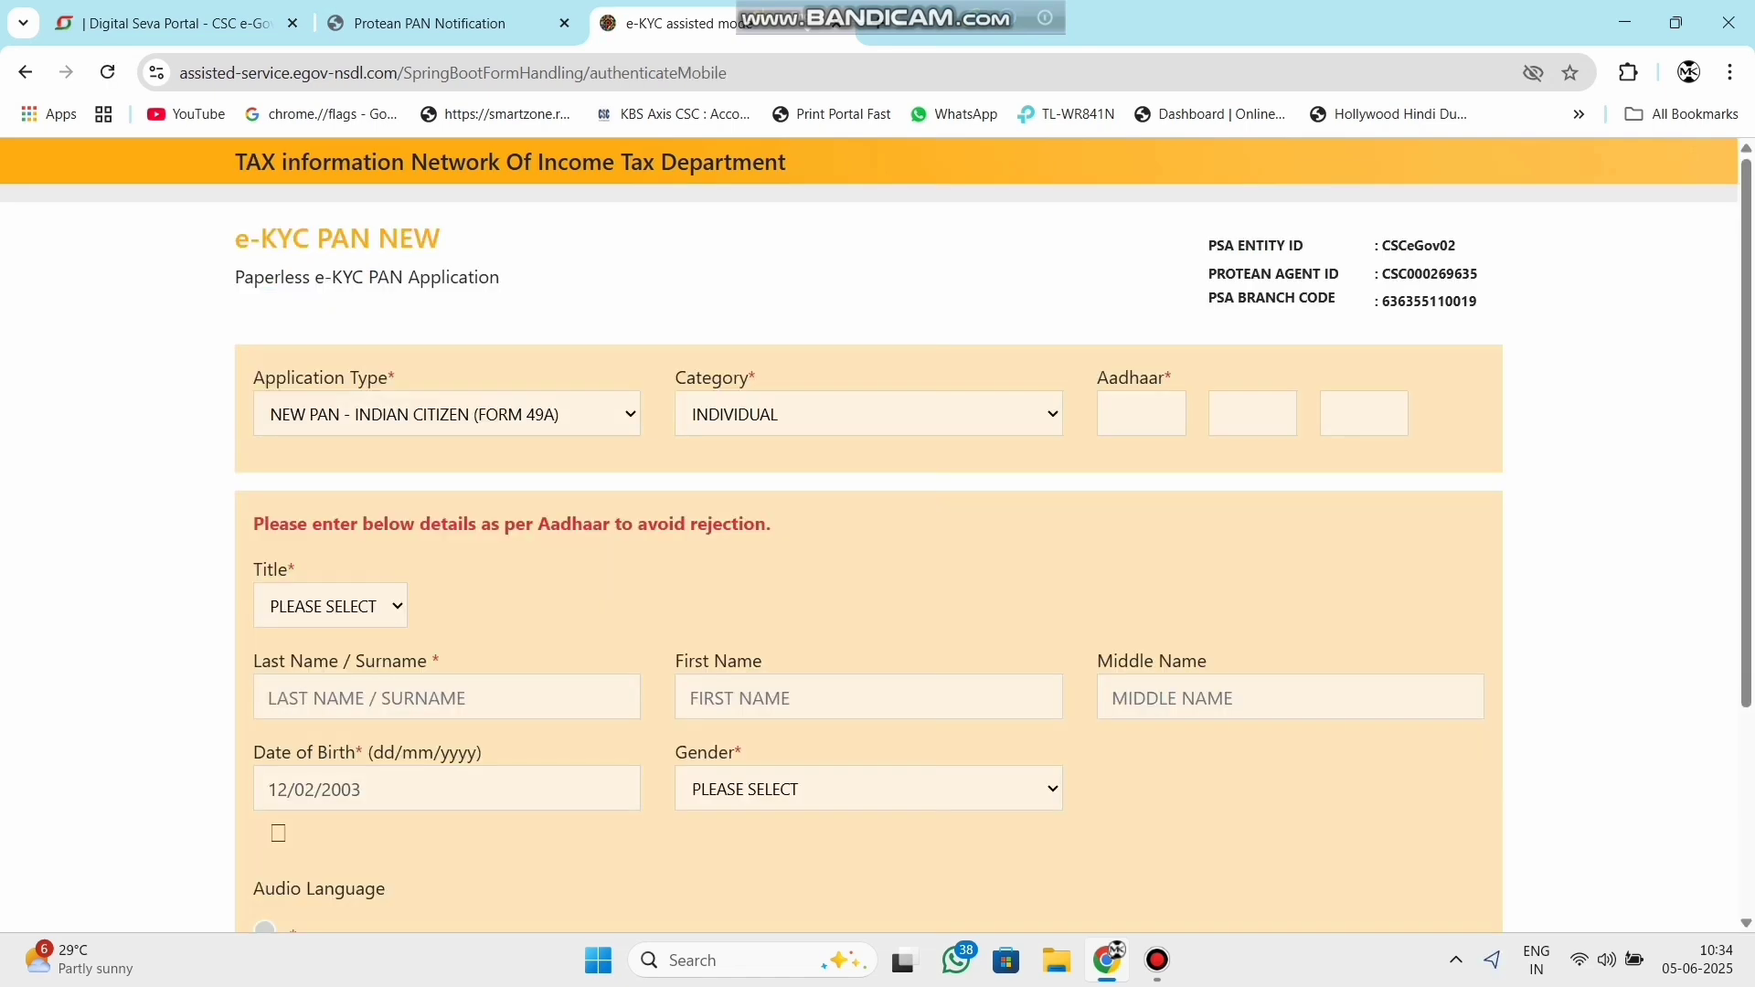
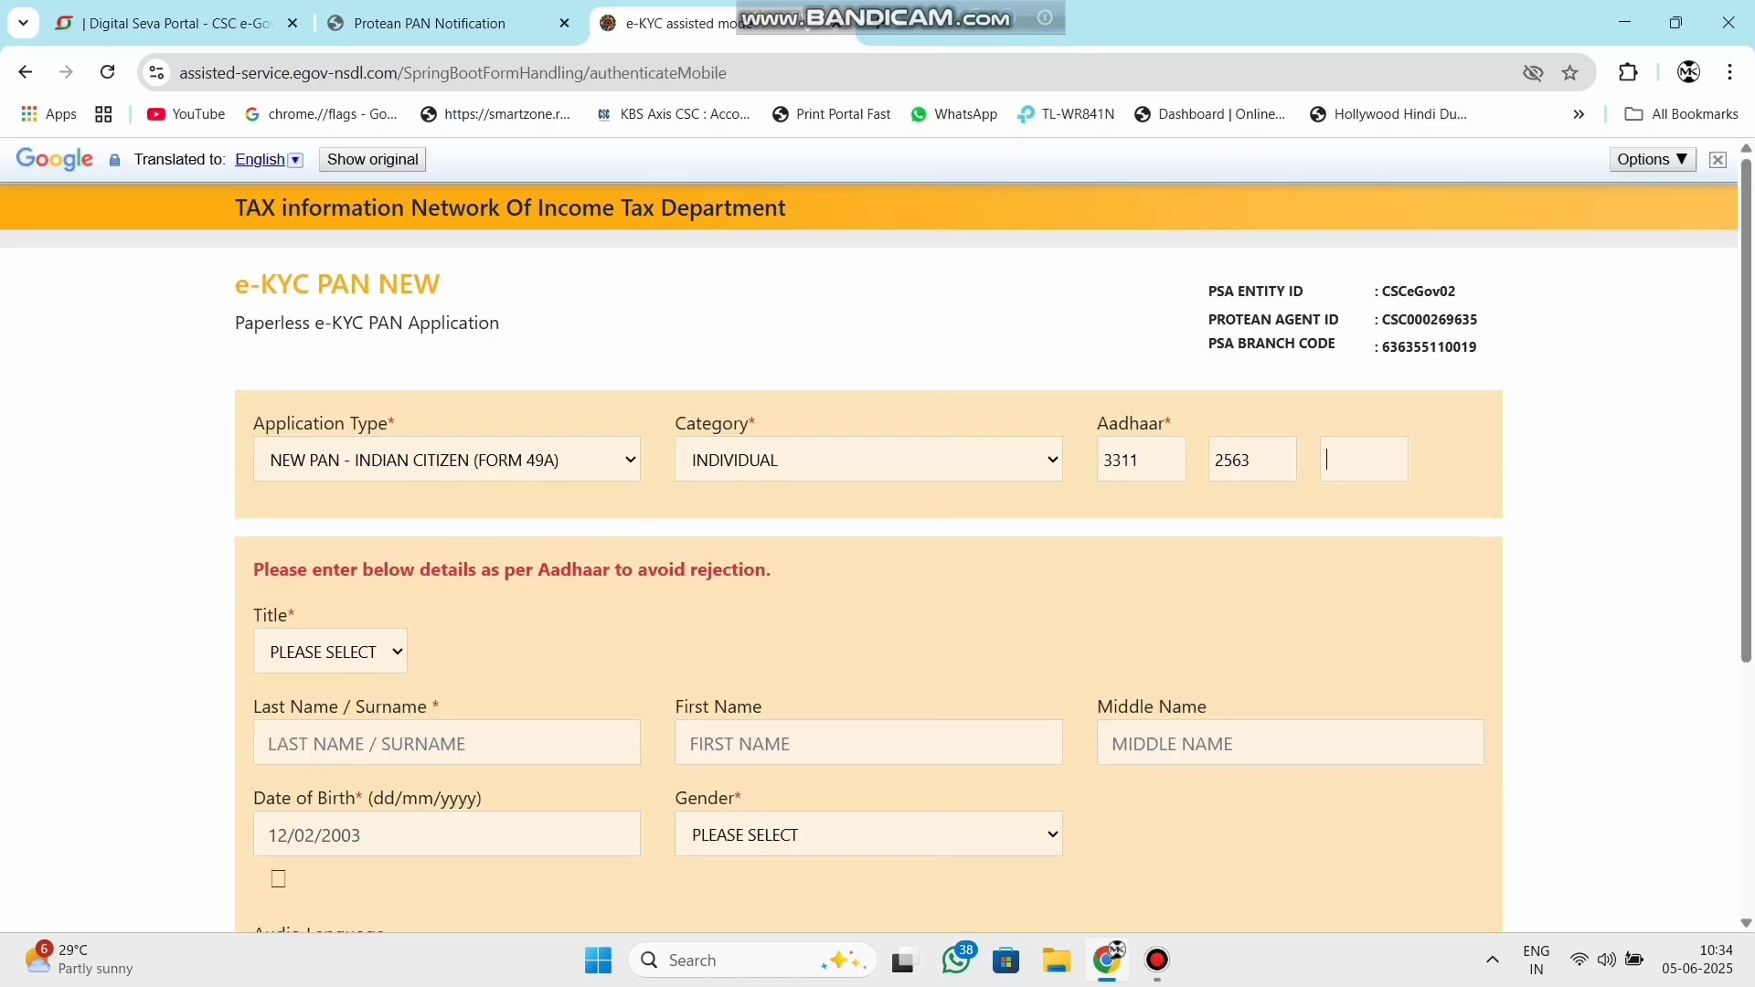
Enter the applicant's Aadhaar number, title SHRI, surname and first name
click(330, 652)
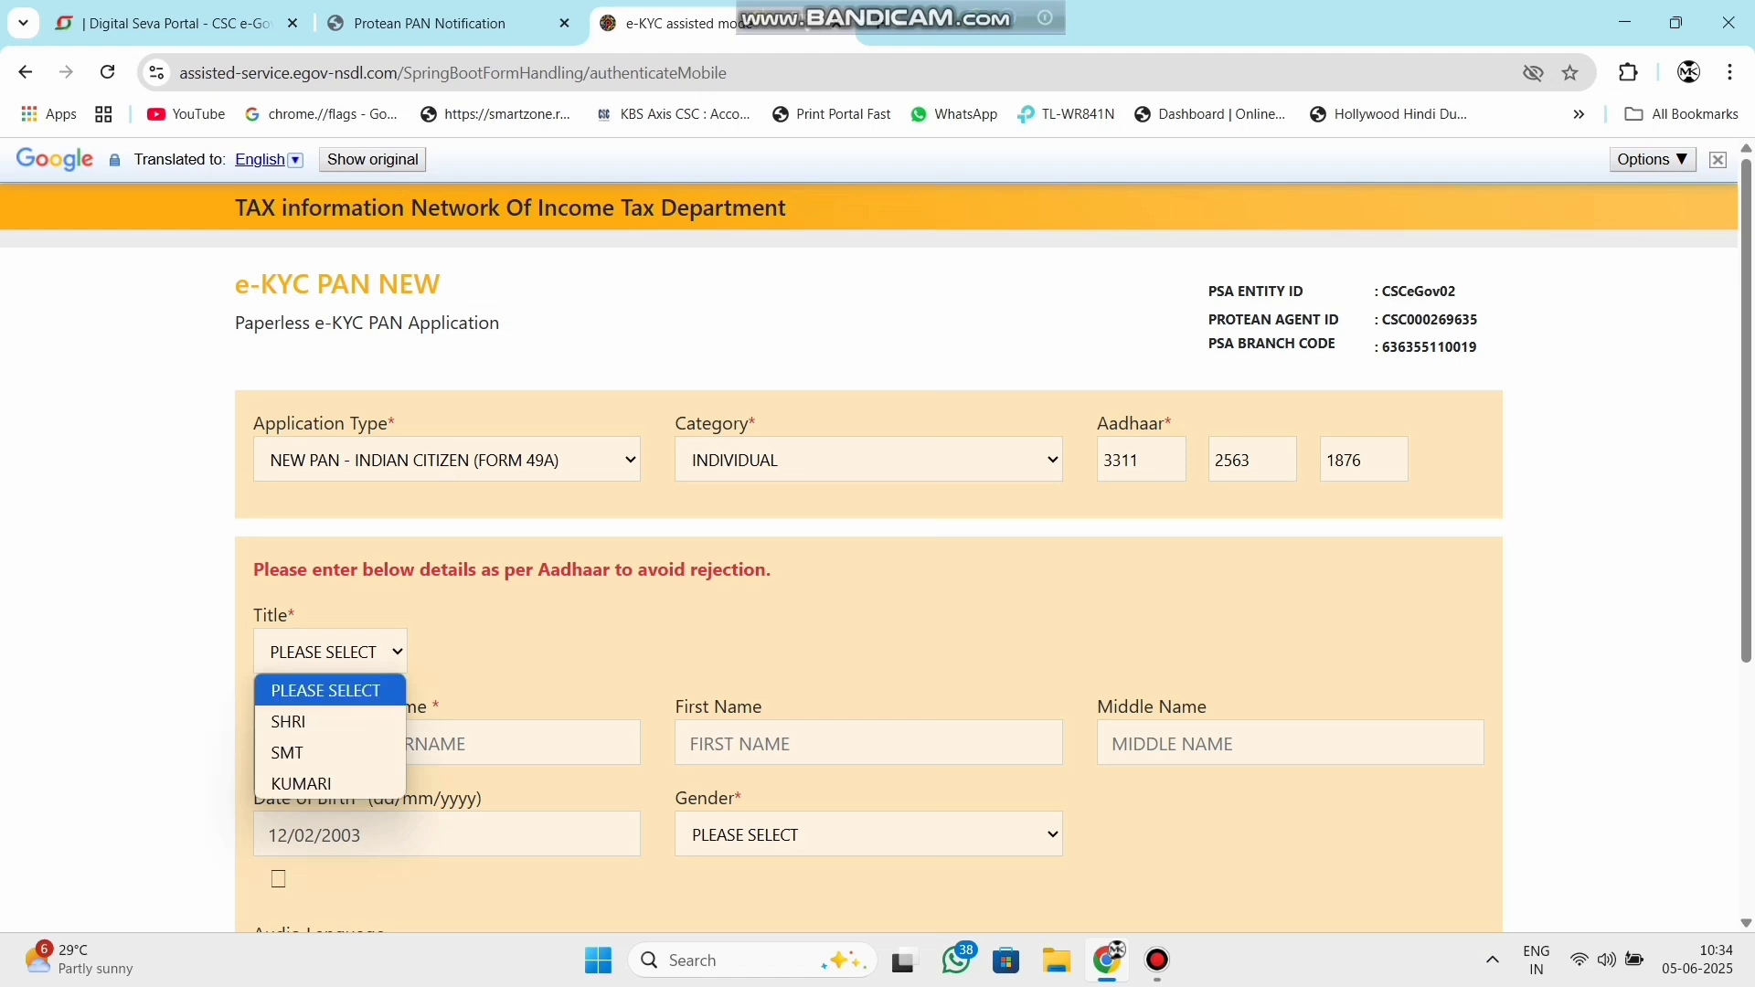
key(Return)
scroll(868, 549, down, 2)
click(447, 570)
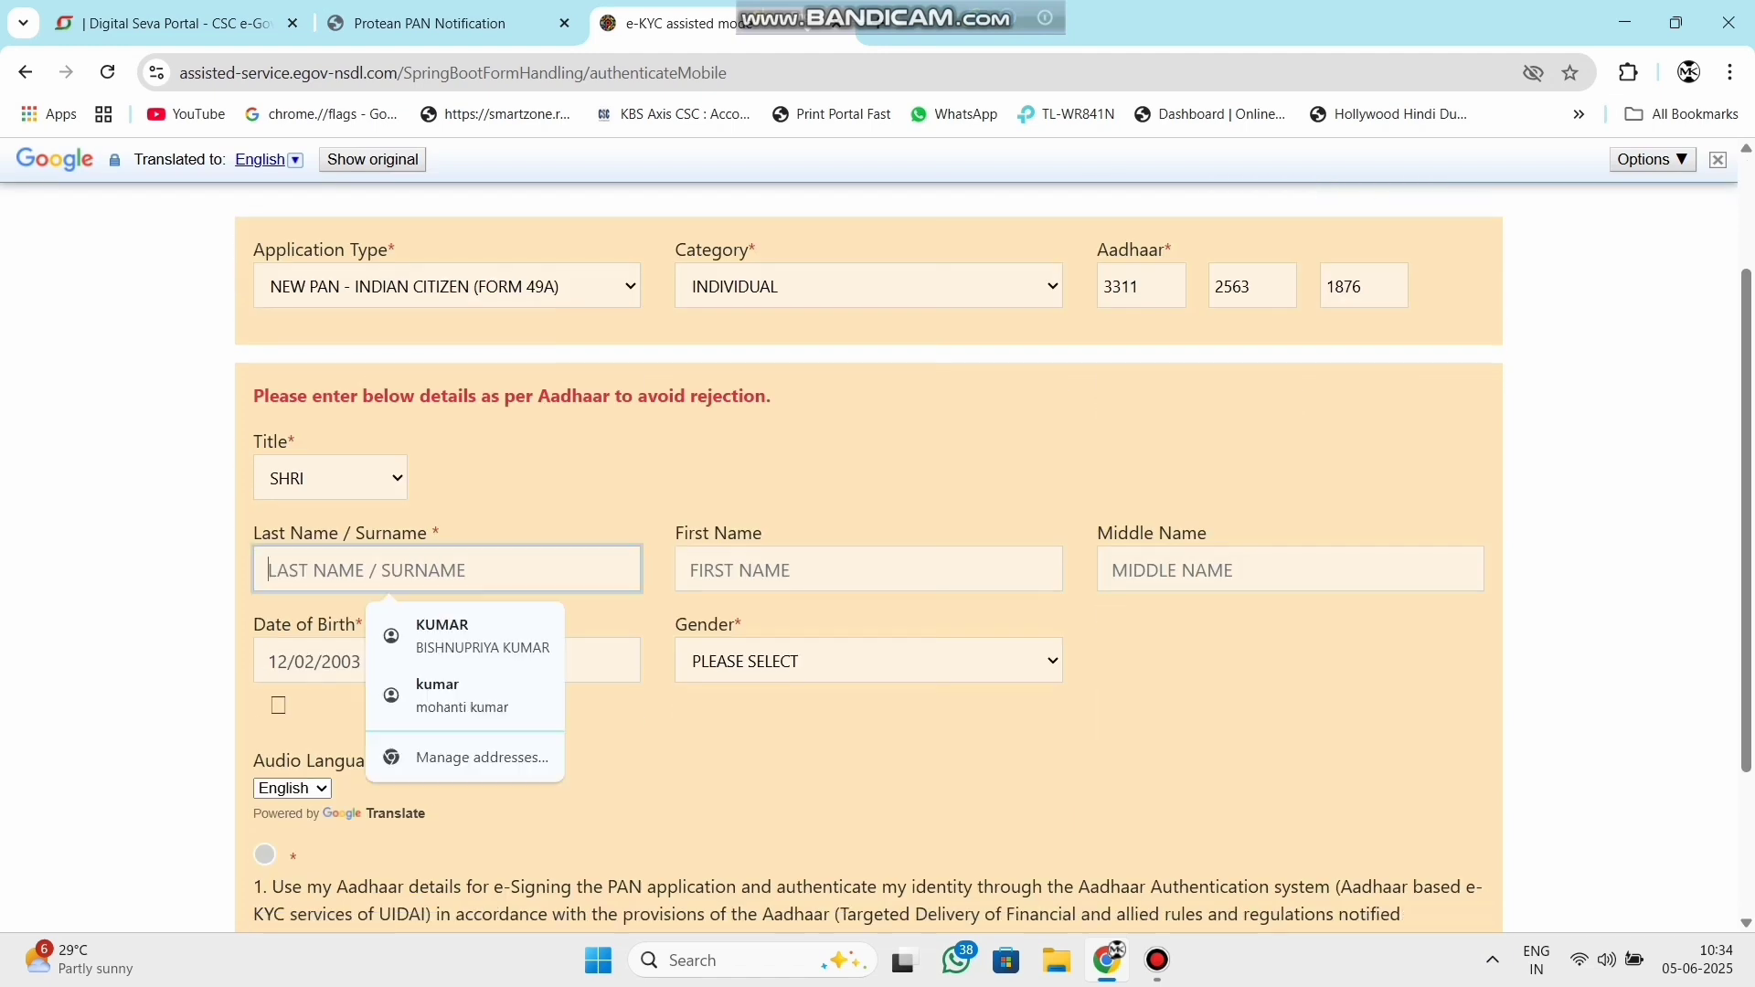
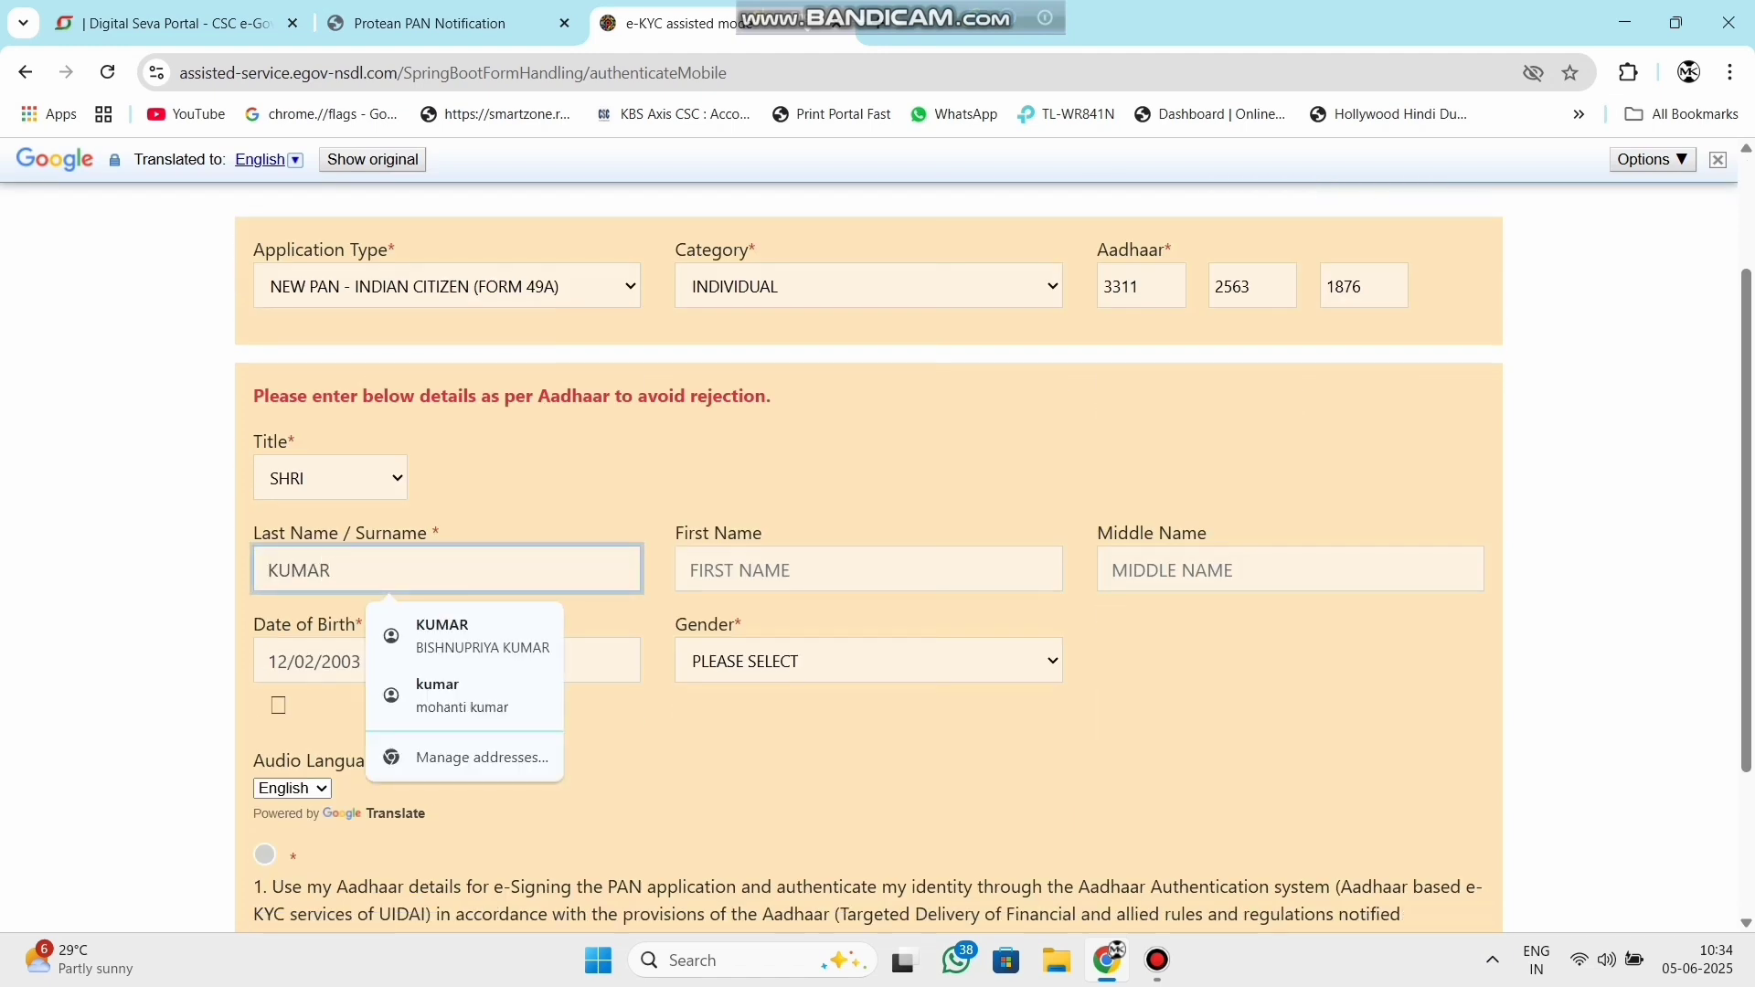
key(Tab)
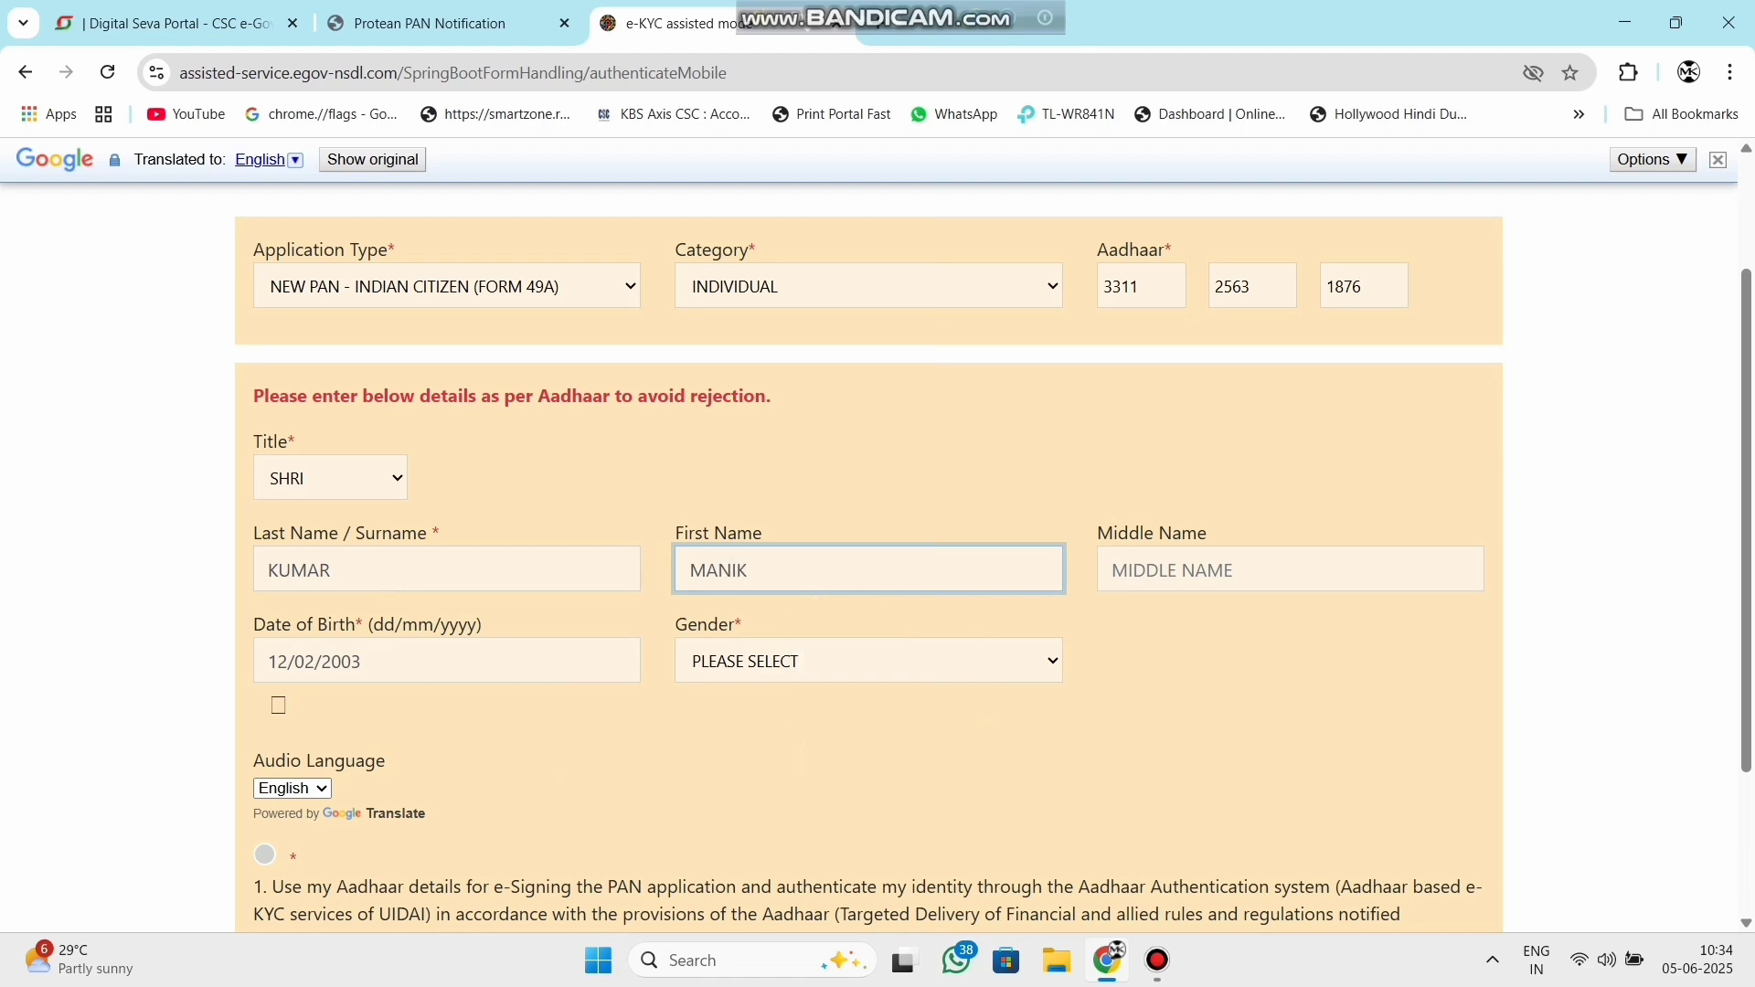
Set gender to MALE, accept the Aadhaar consent, submit, and continue to Parents Details
click(869, 660)
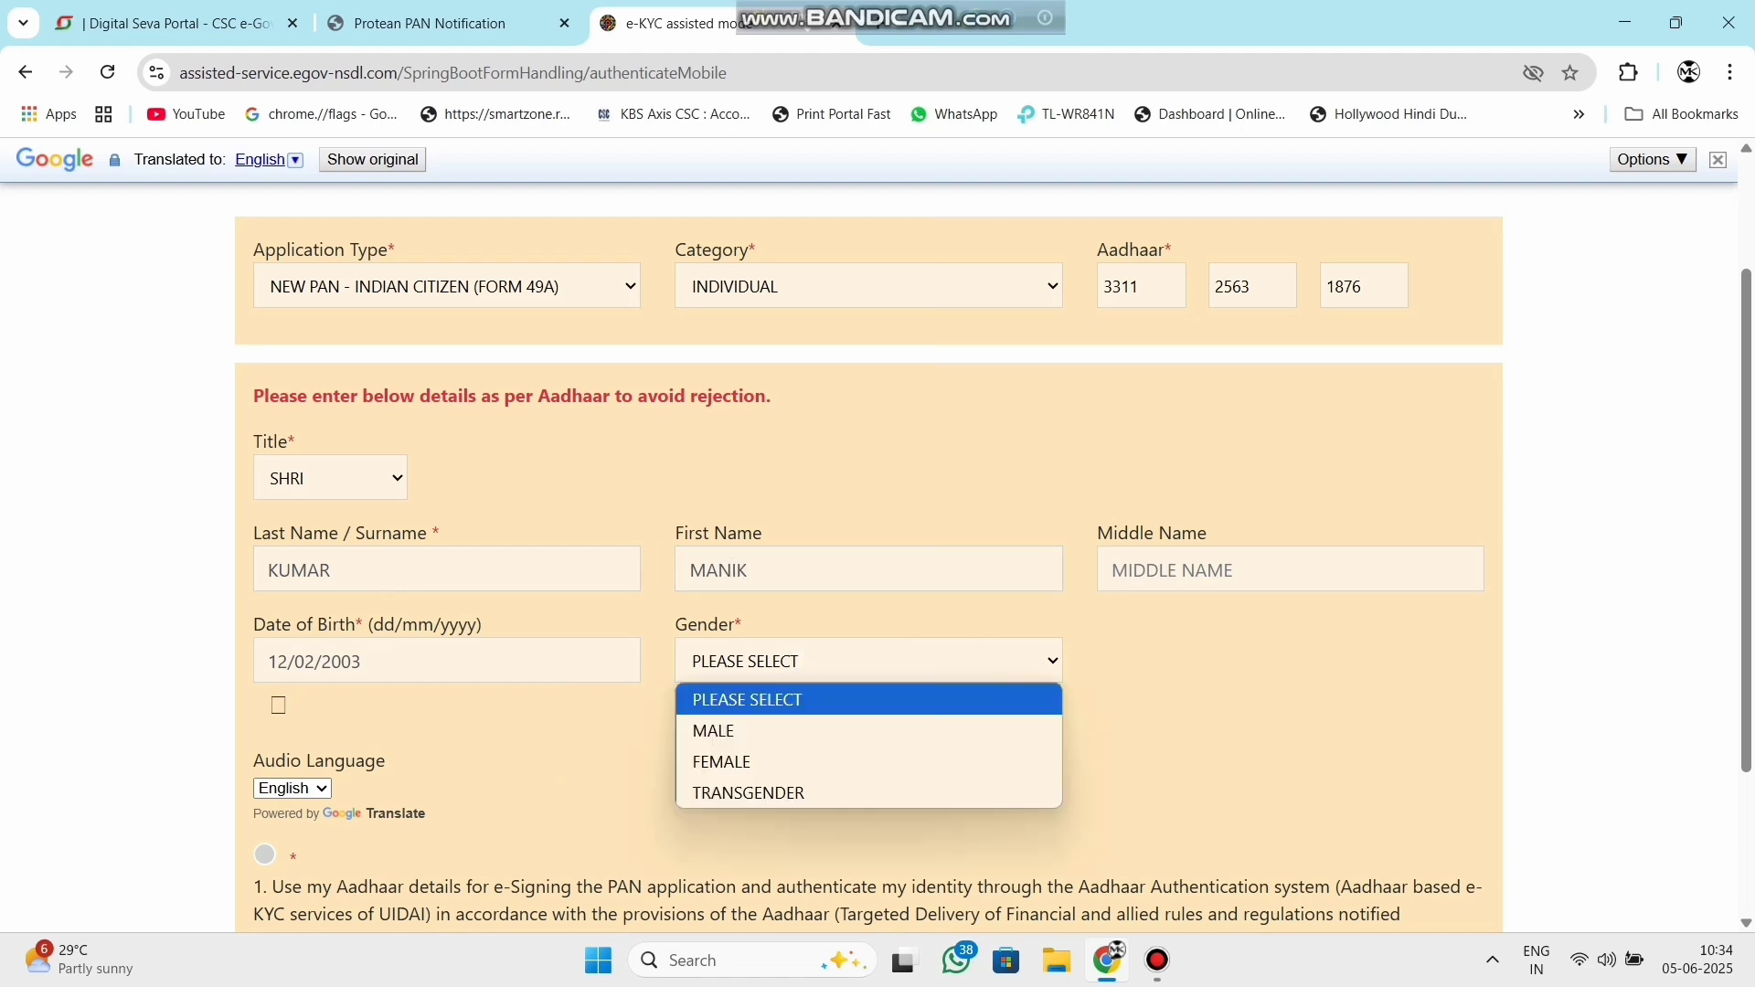
key(Down)
key(Return)
scroll(868, 548, up, 1)
scroll(868, 557, down, 1)
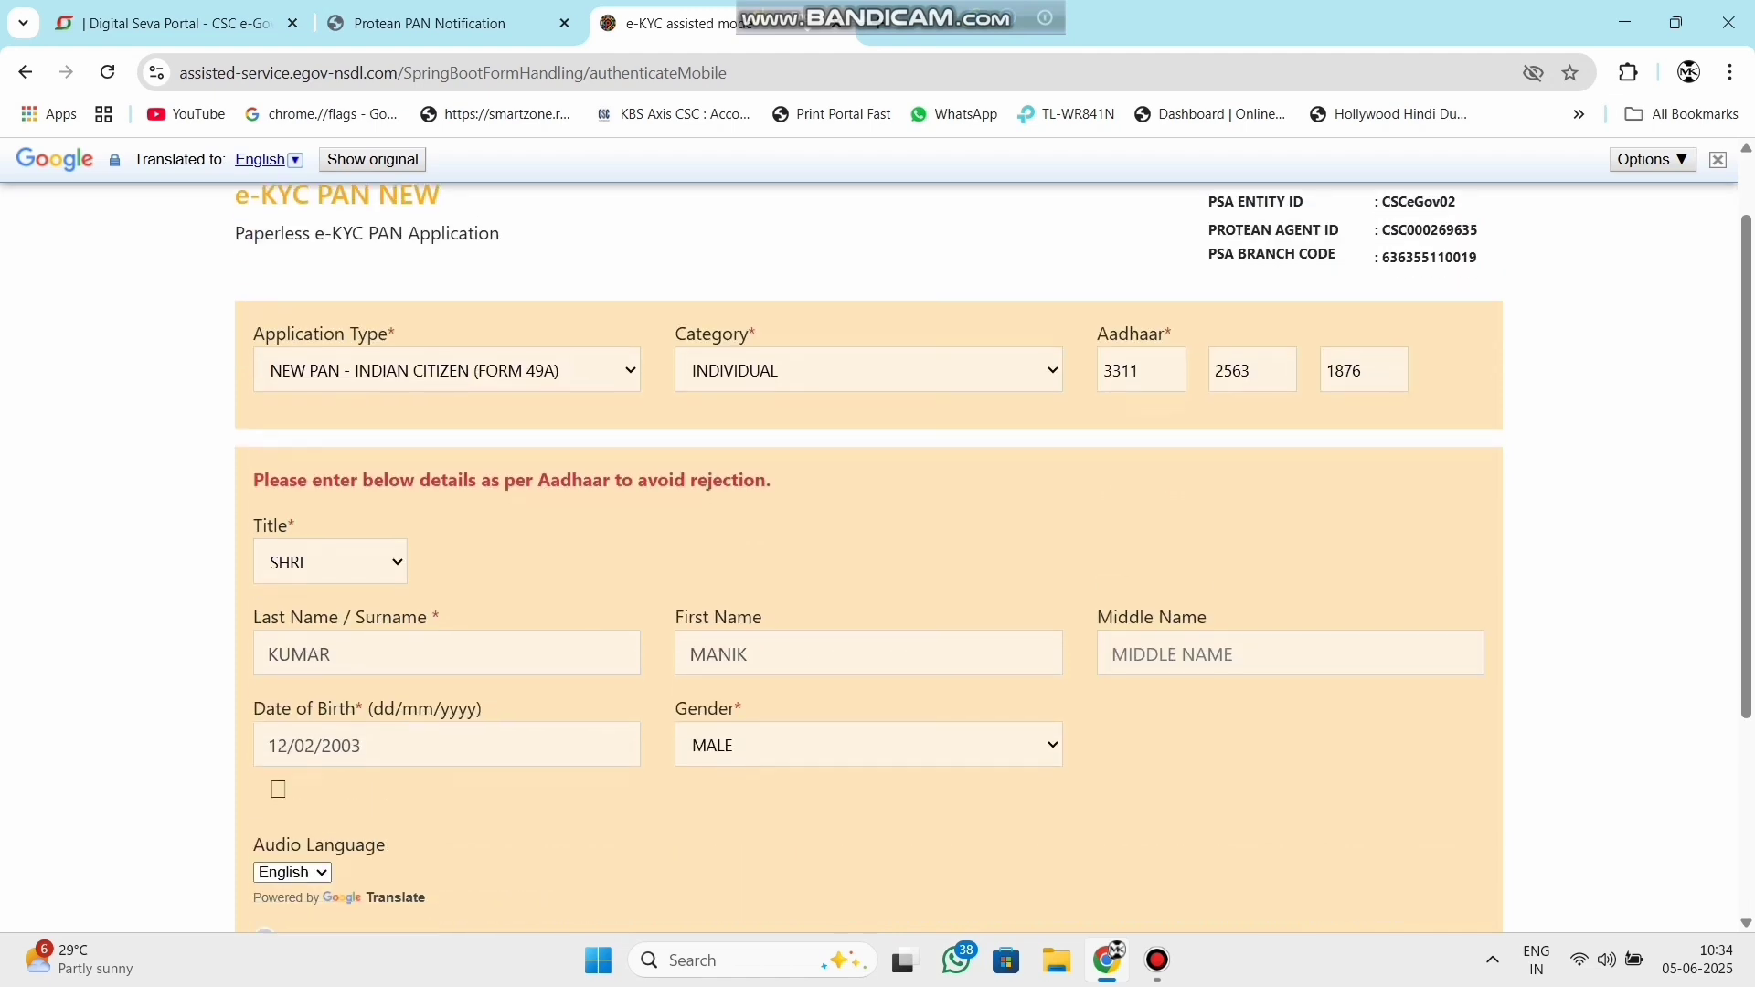
scroll(869, 557, down, 2)
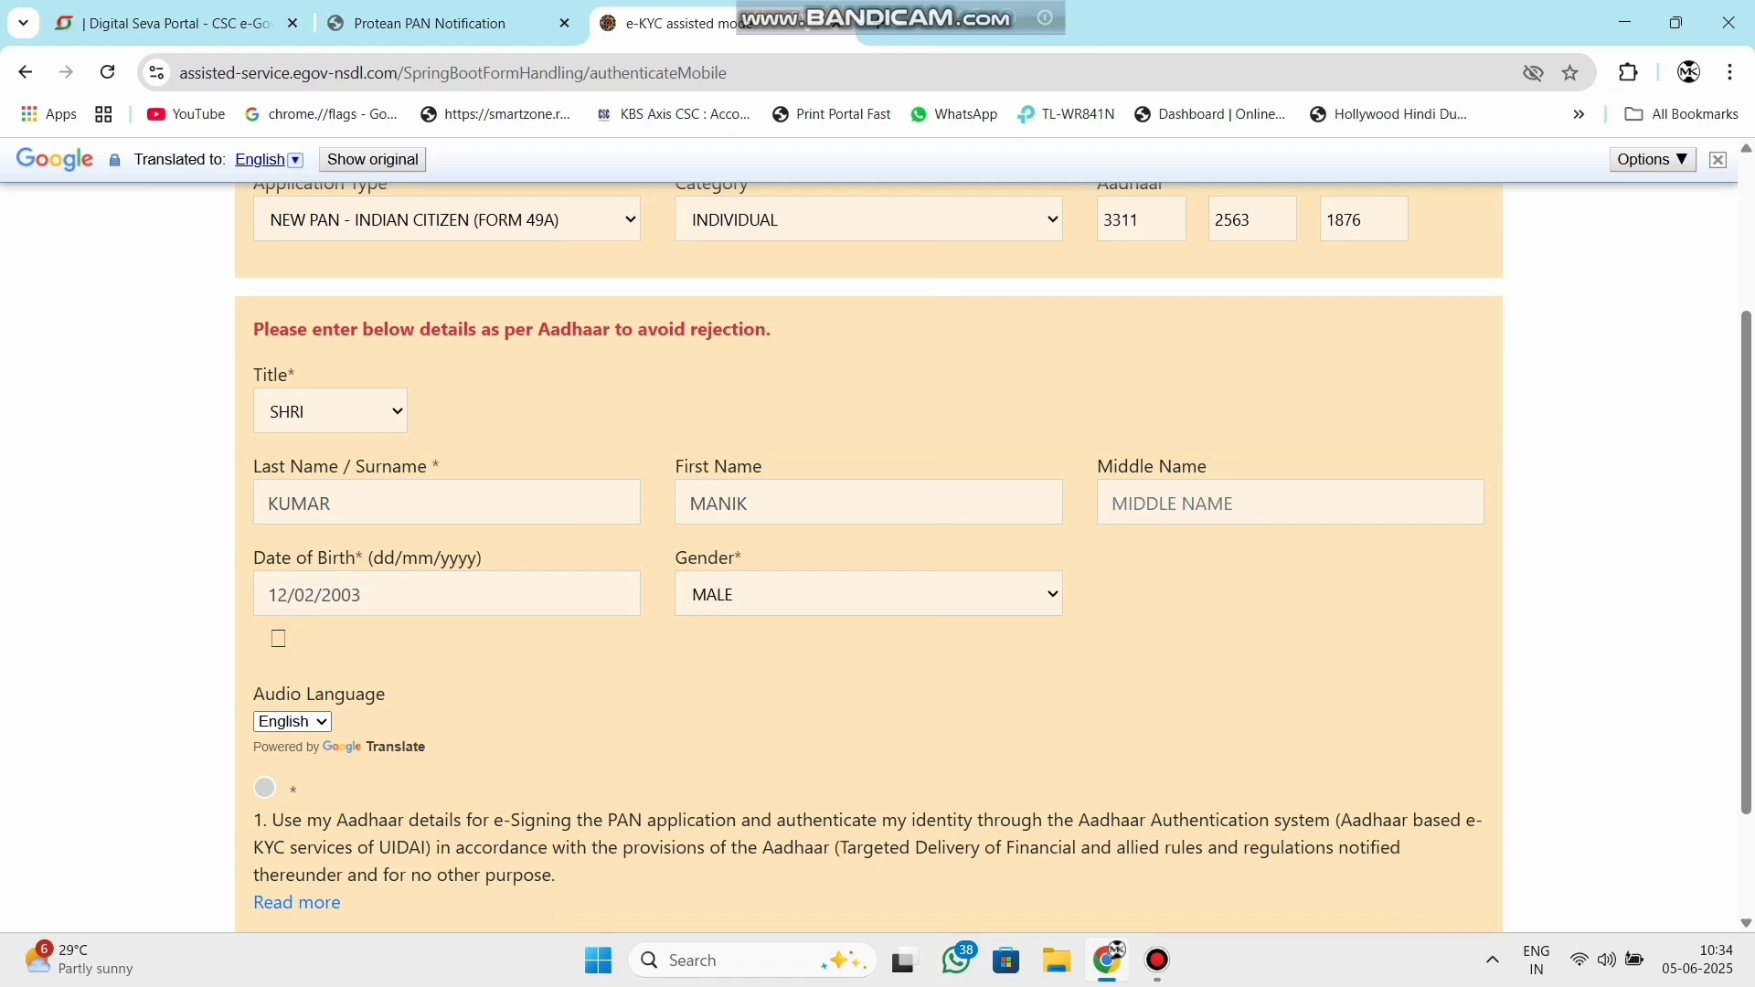
click(265, 788)
scroll(869, 558, down, 2)
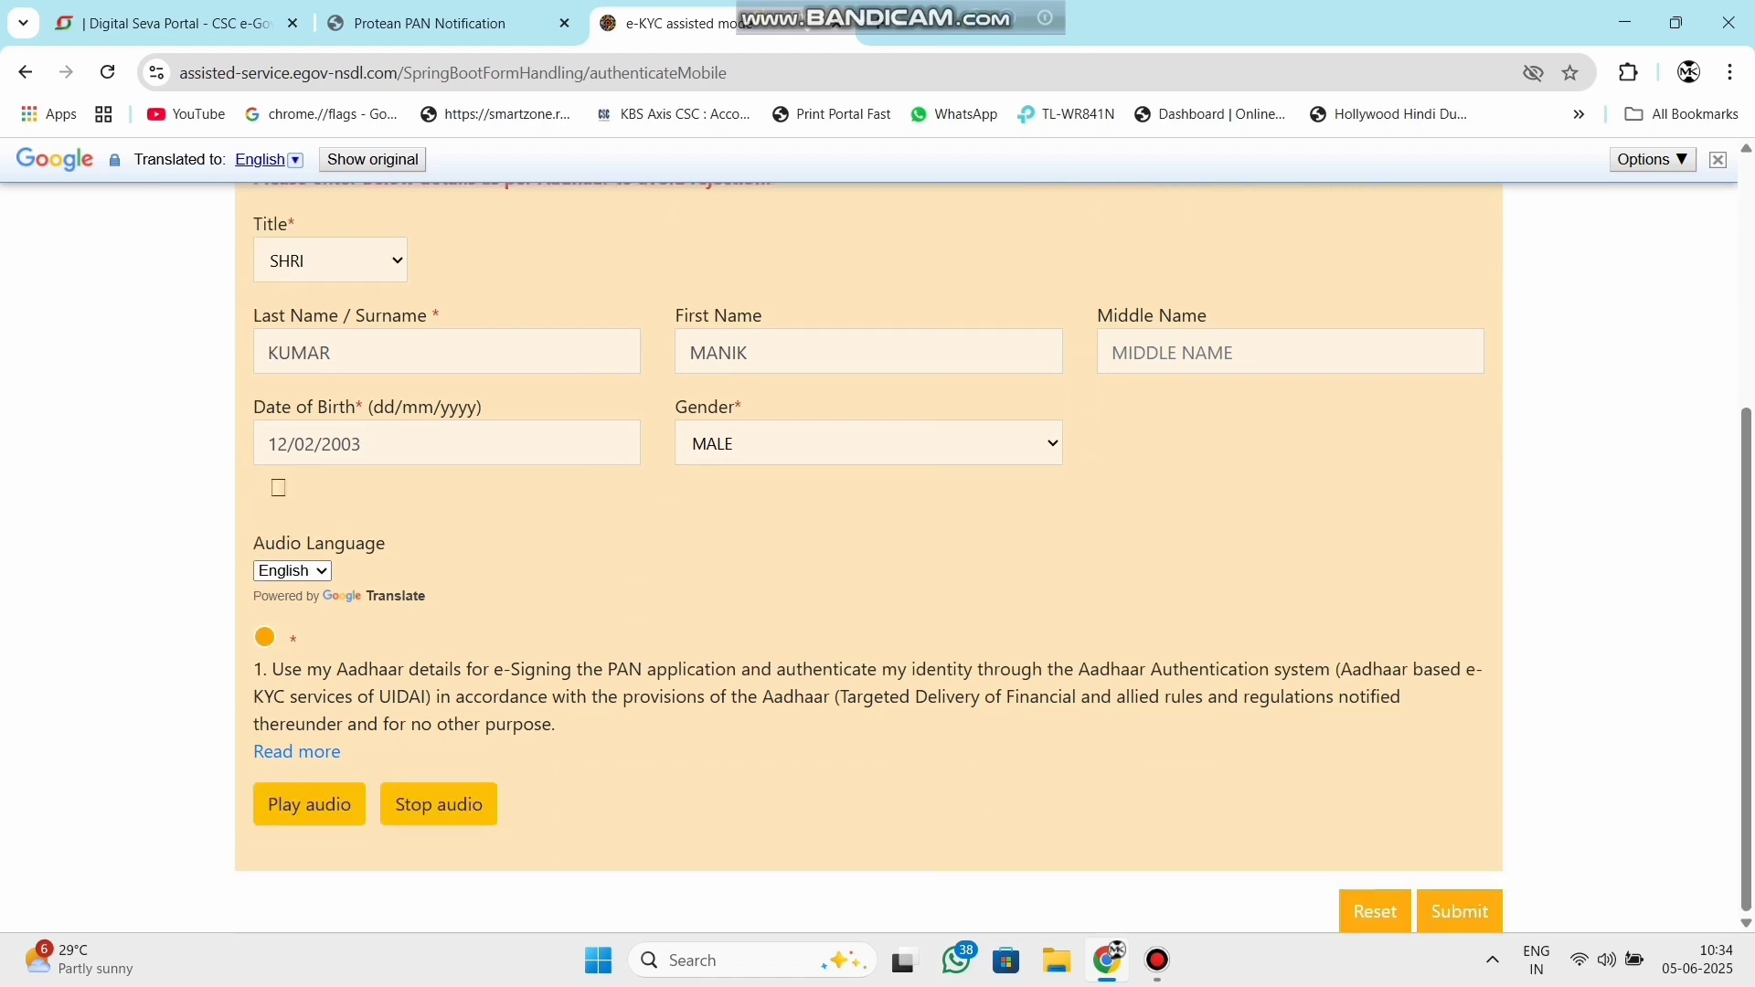
click(1459, 911)
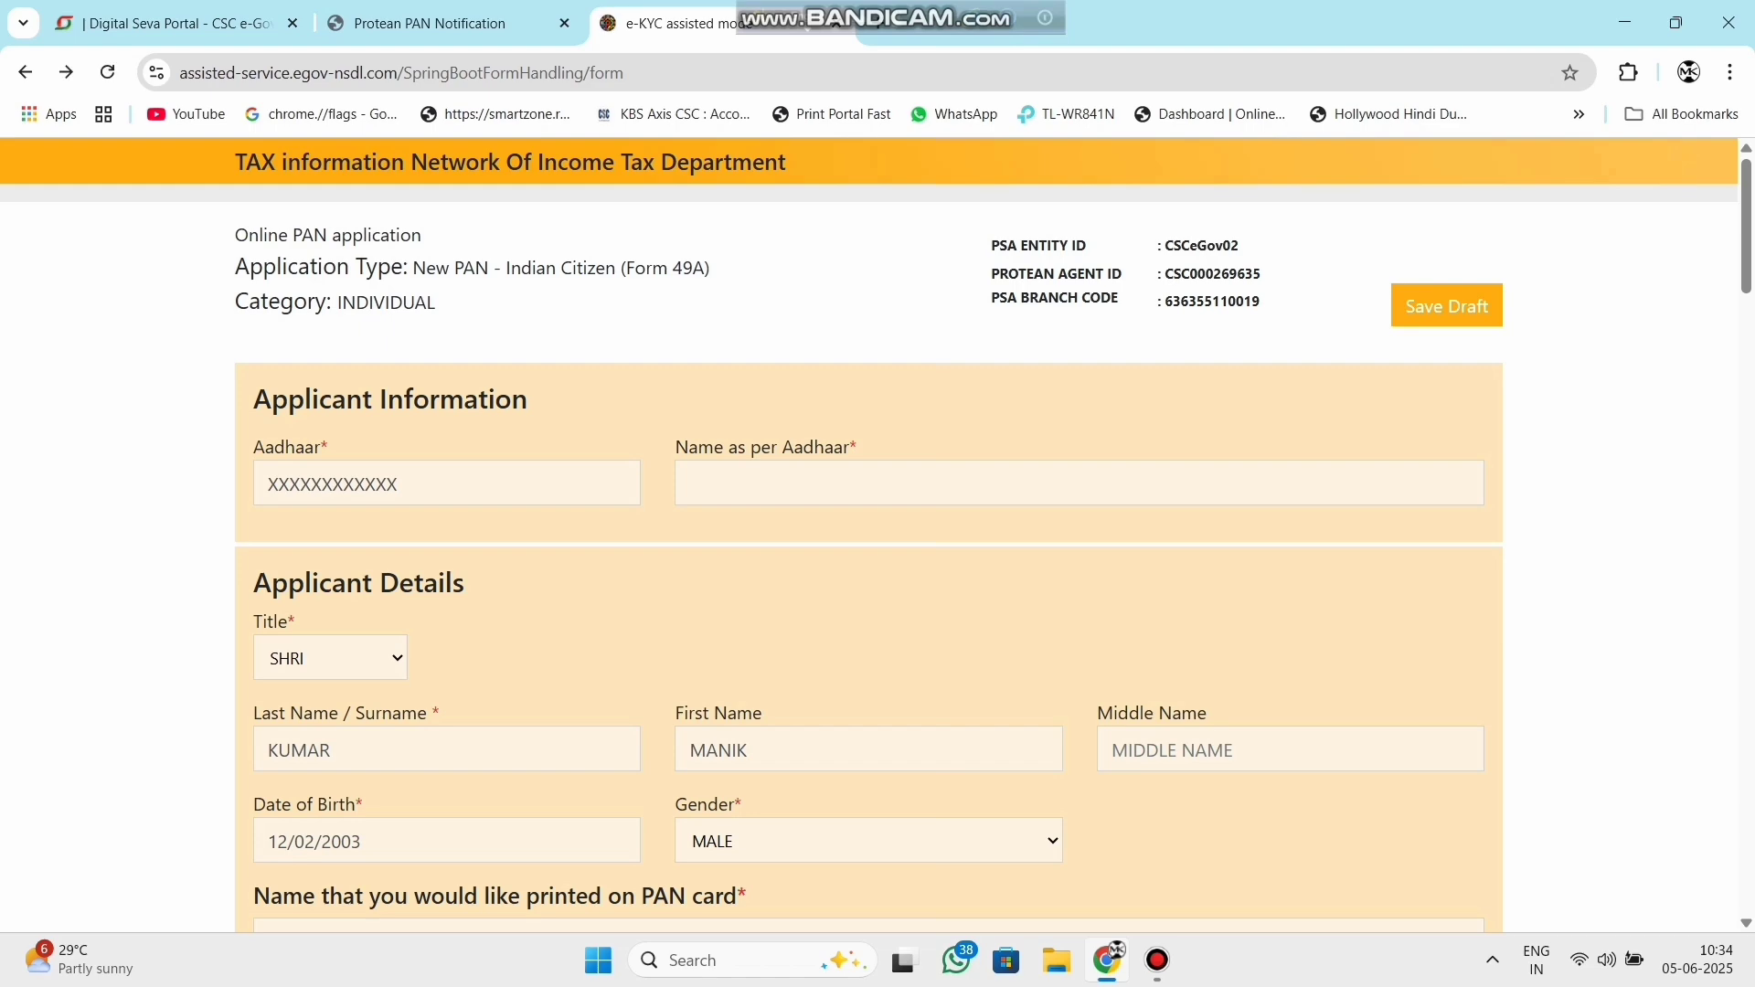
scroll(868, 535, down, 5)
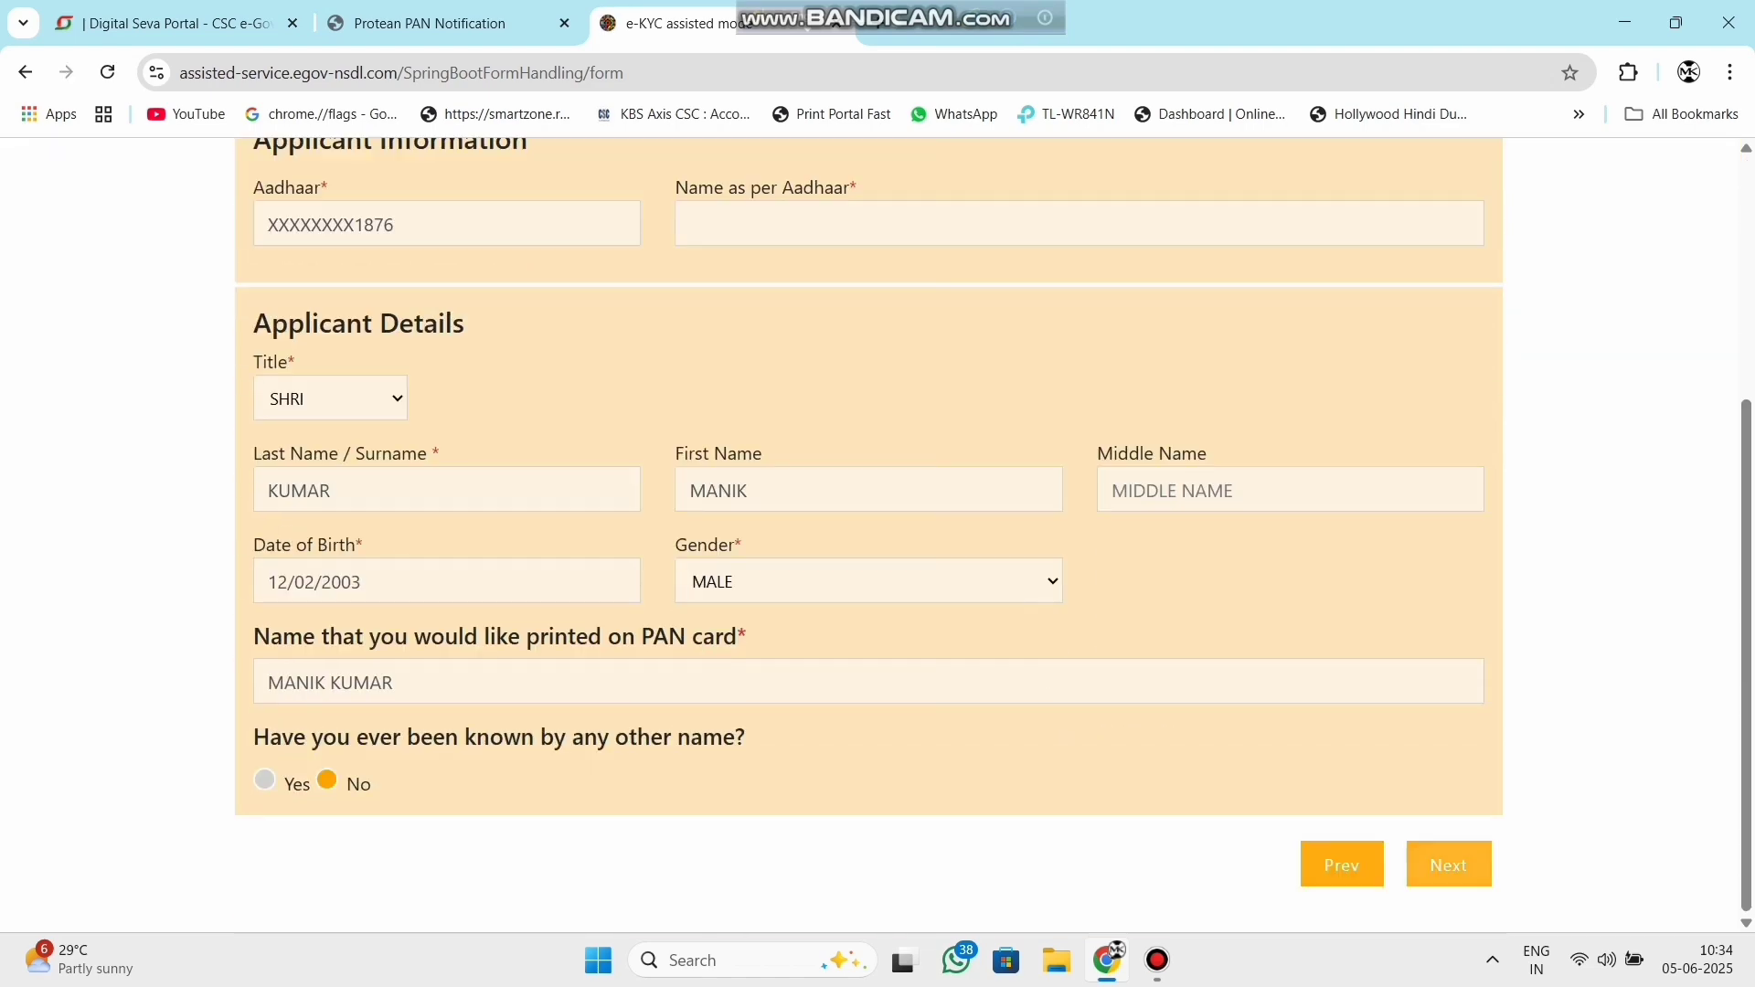
click(1449, 864)
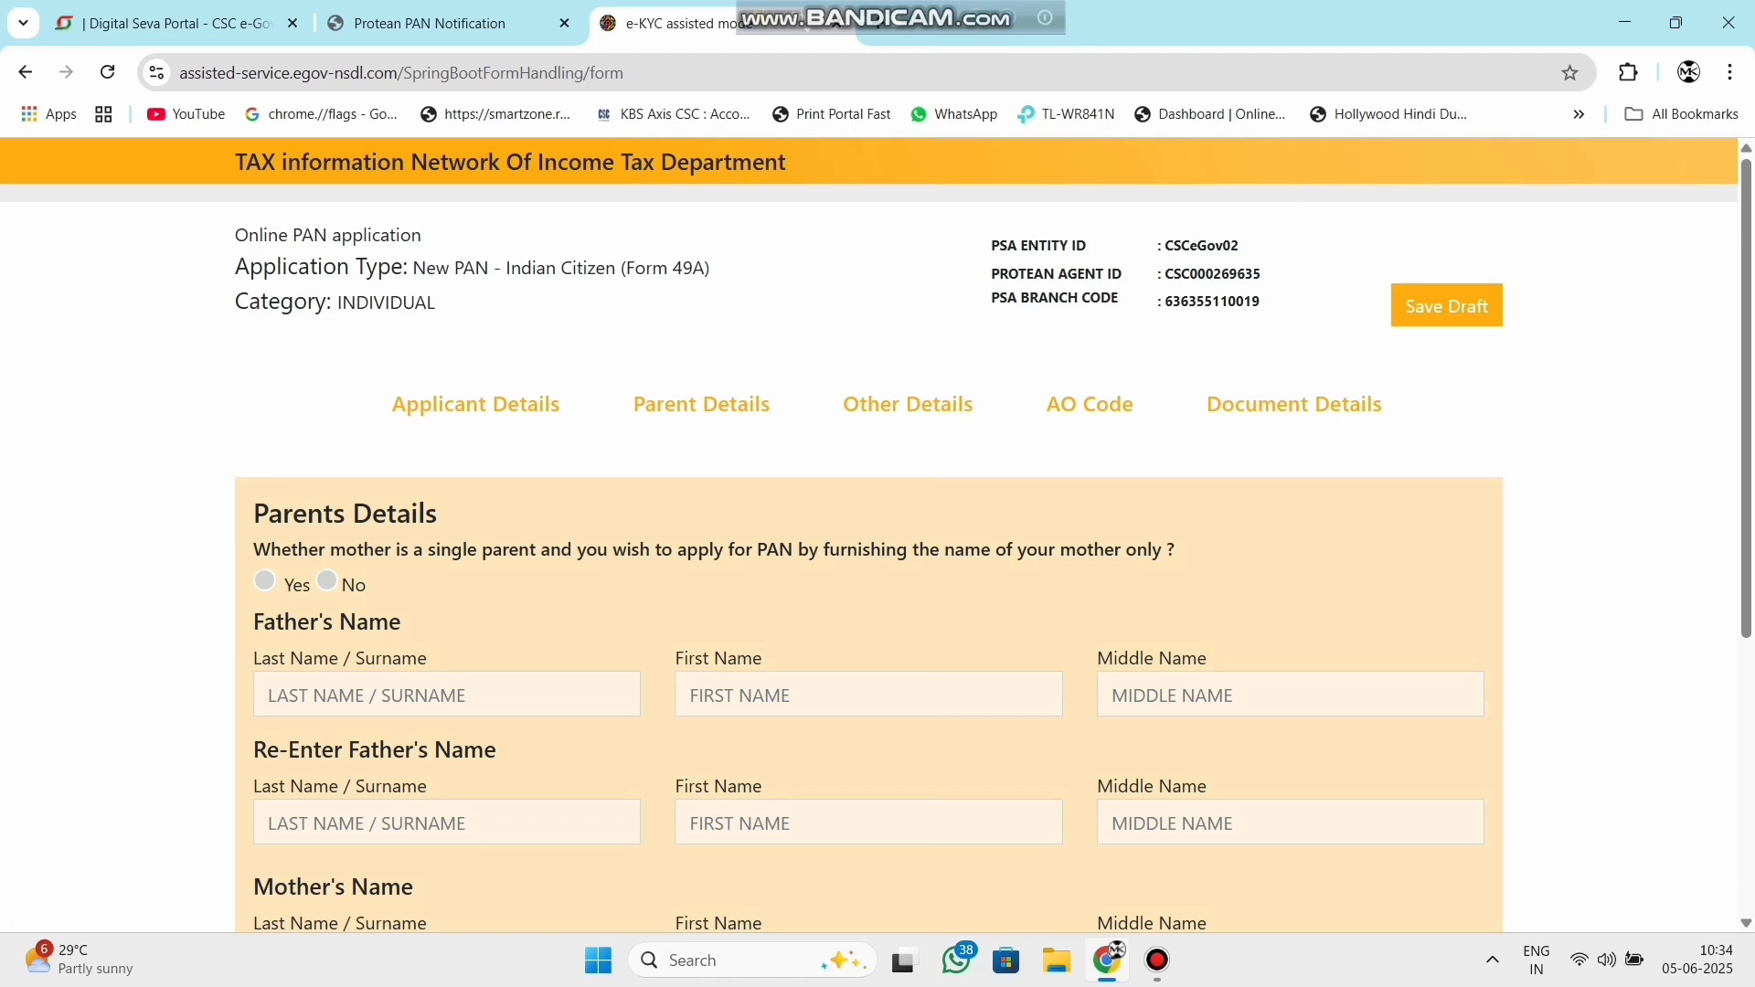
Answer No to the single-mother question and enter the father's surname and first name
click(326, 581)
click(268, 695)
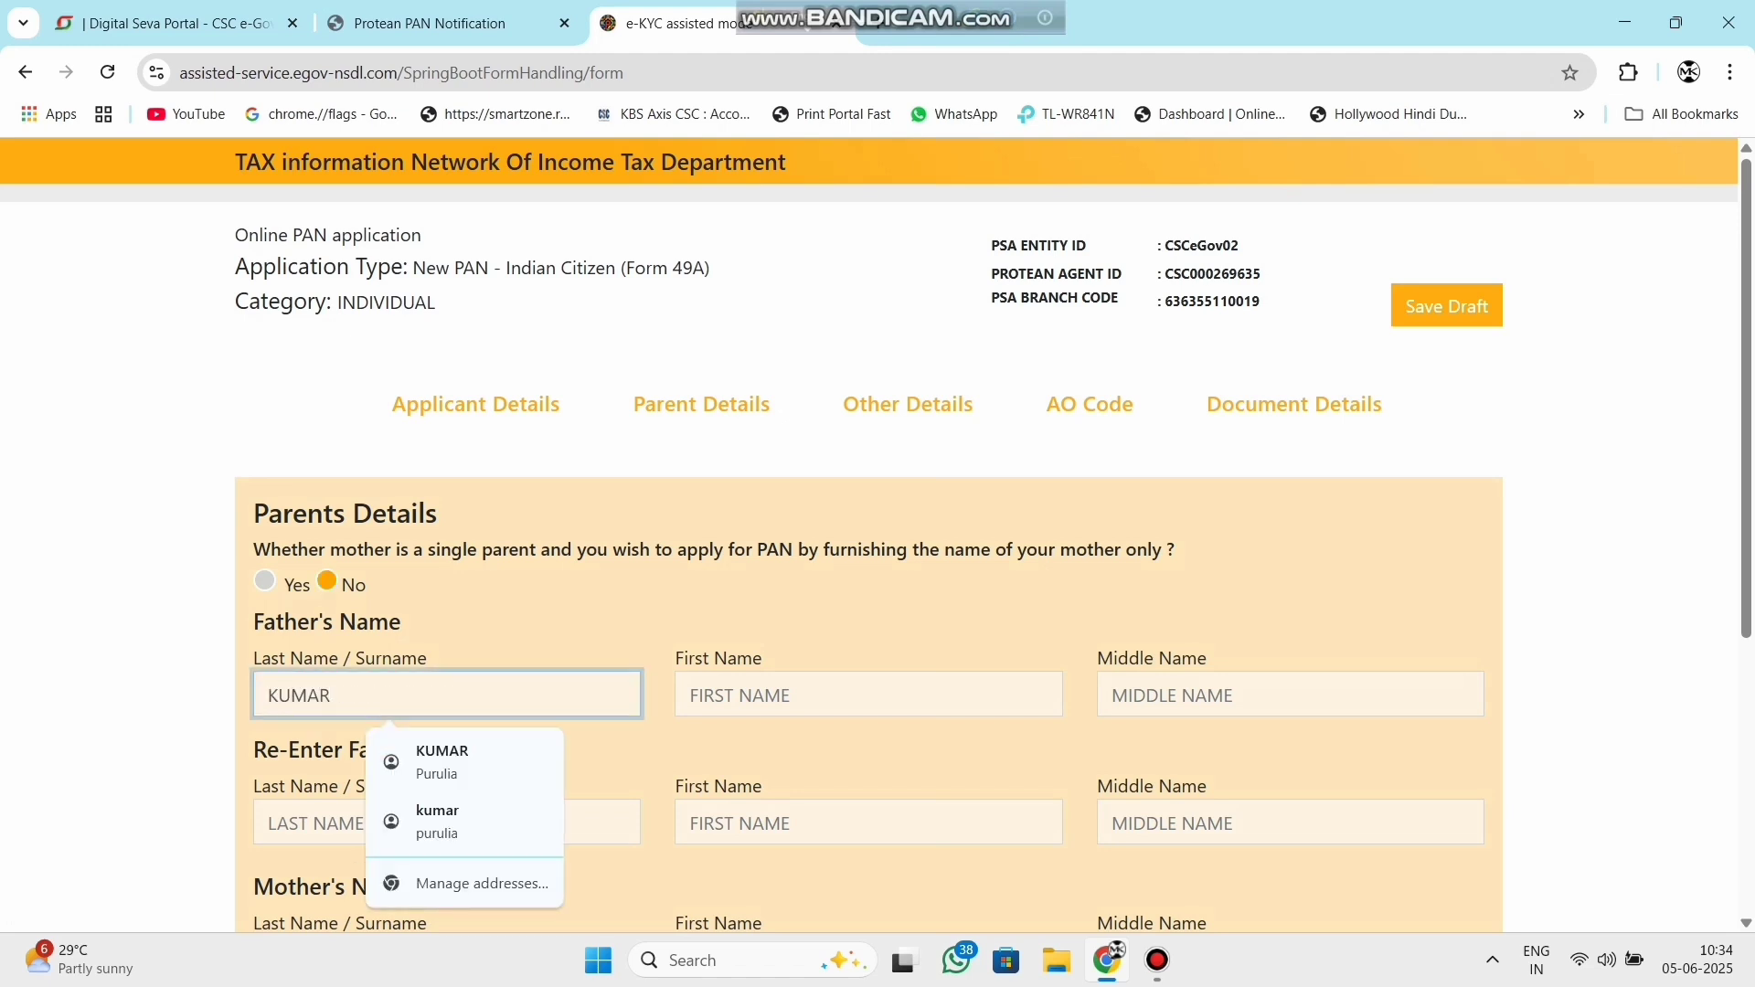
click(690, 694)
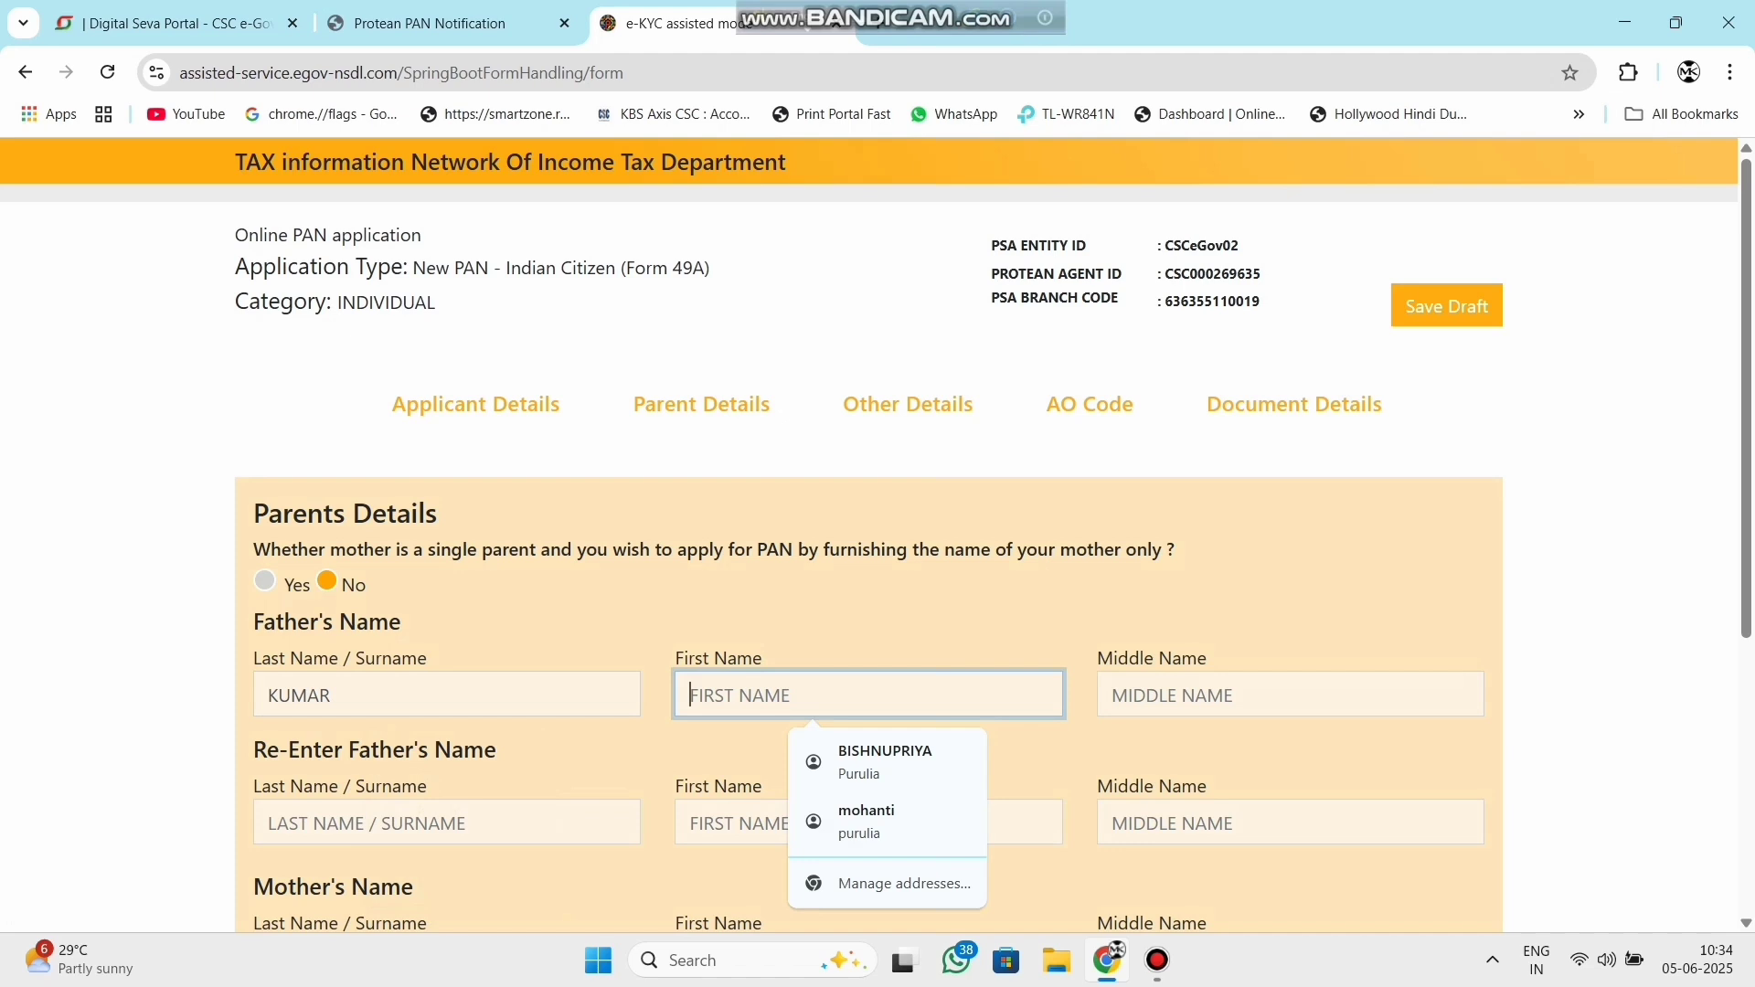
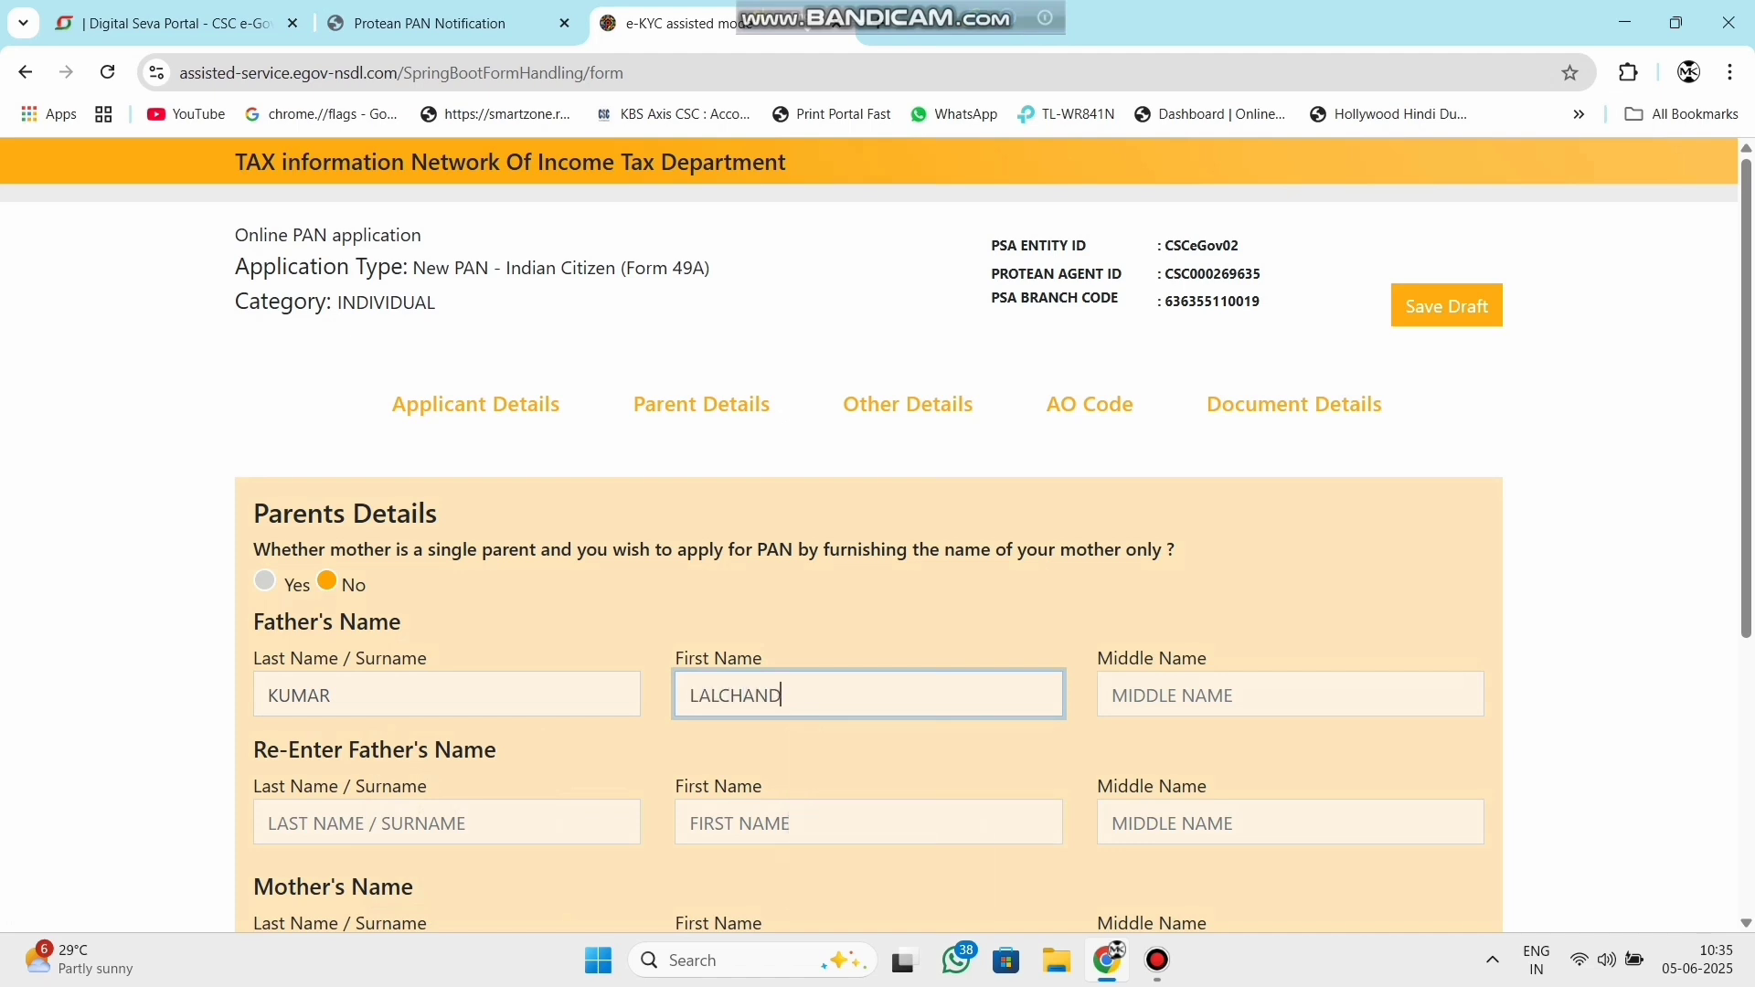
Re-enter the father's surname and first name in the Re-Enter Father's Name fields
click(320, 822)
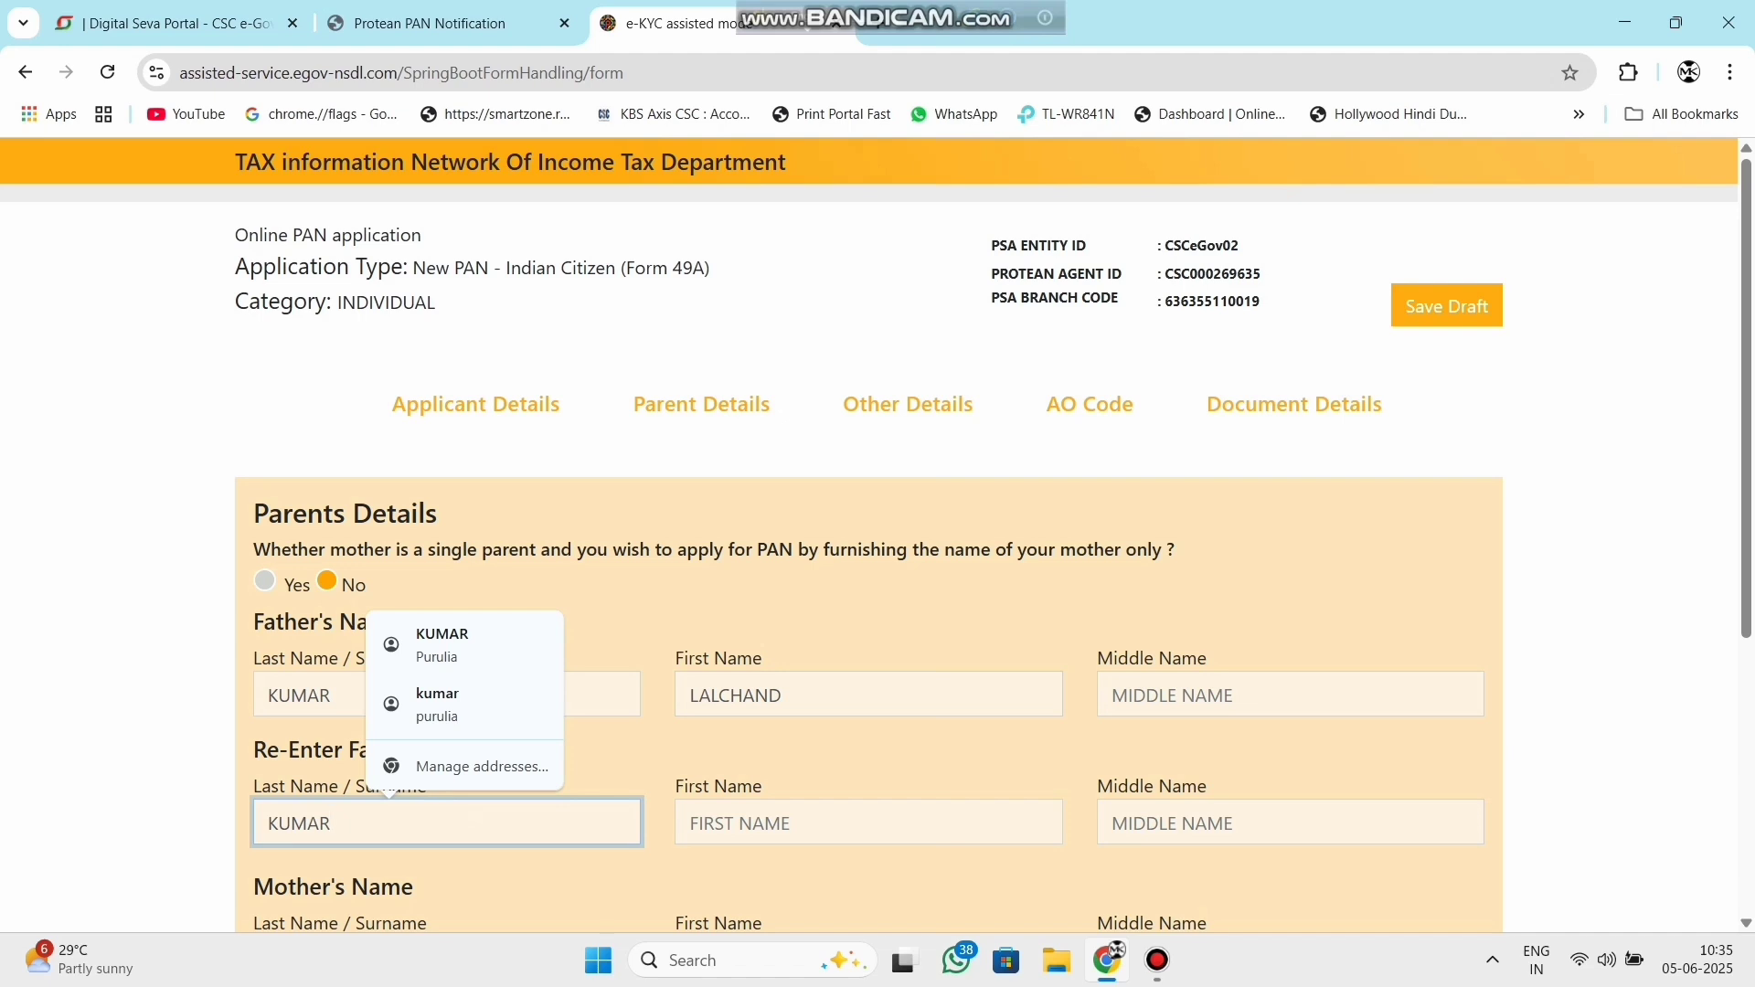
key(Tab)
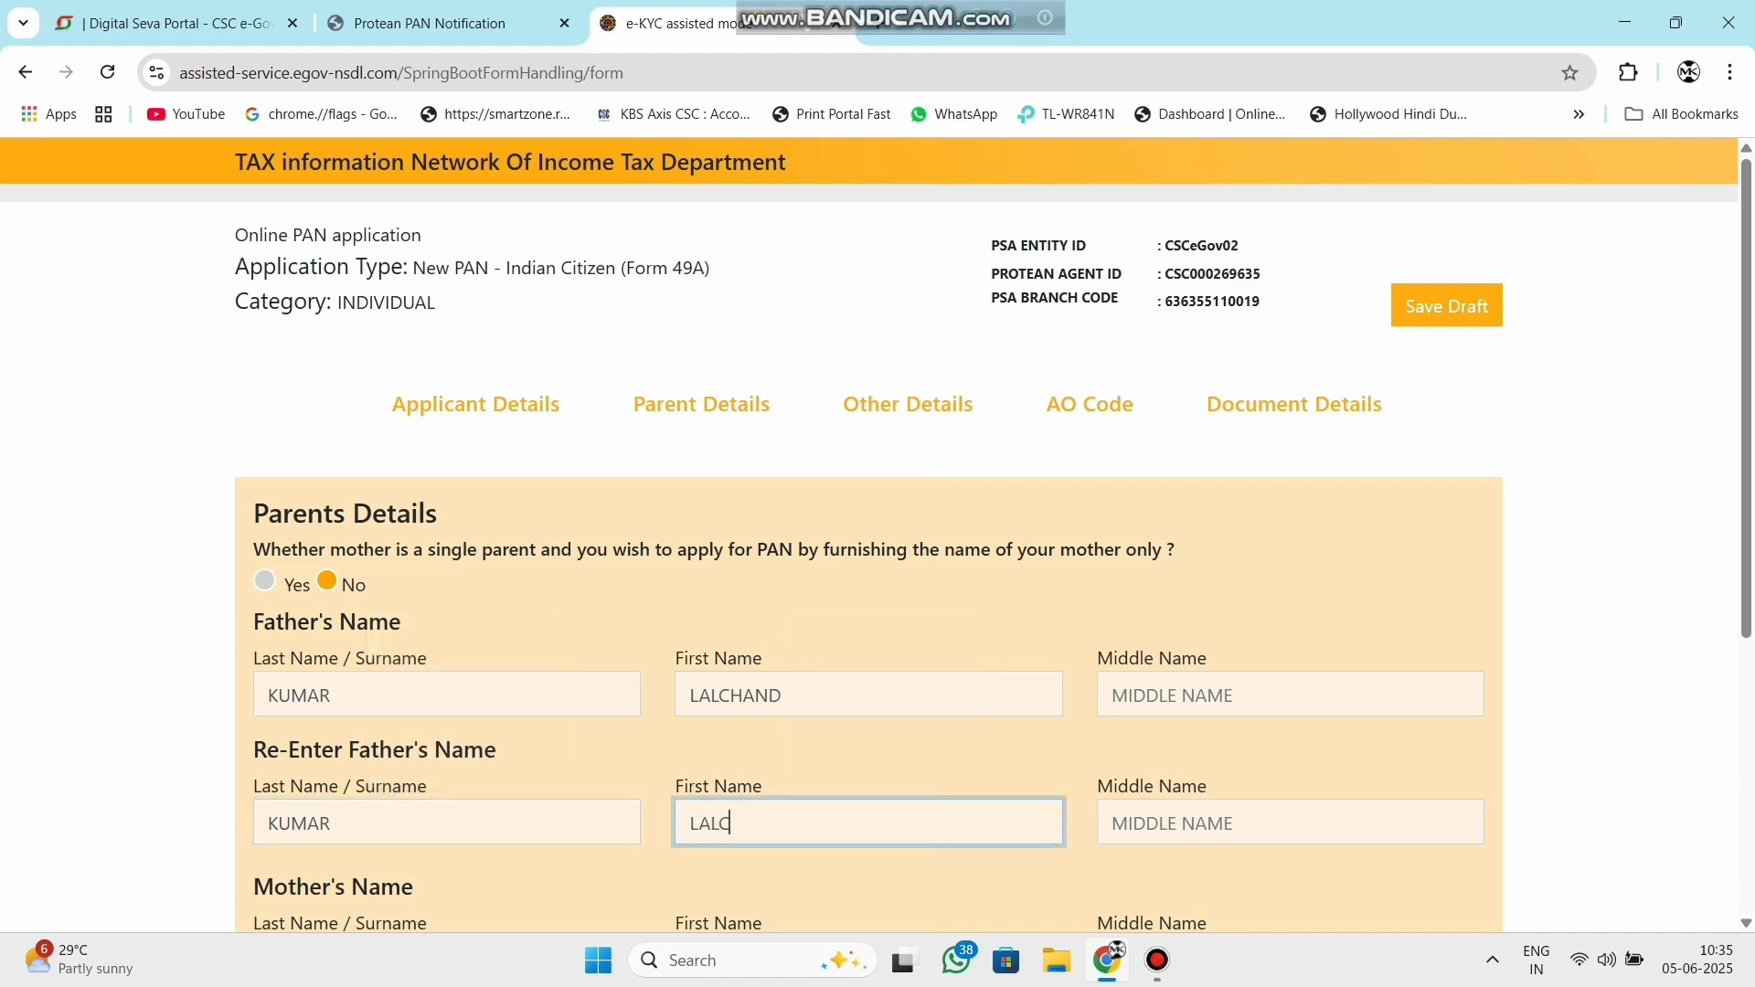
scroll(868, 535, down, 5)
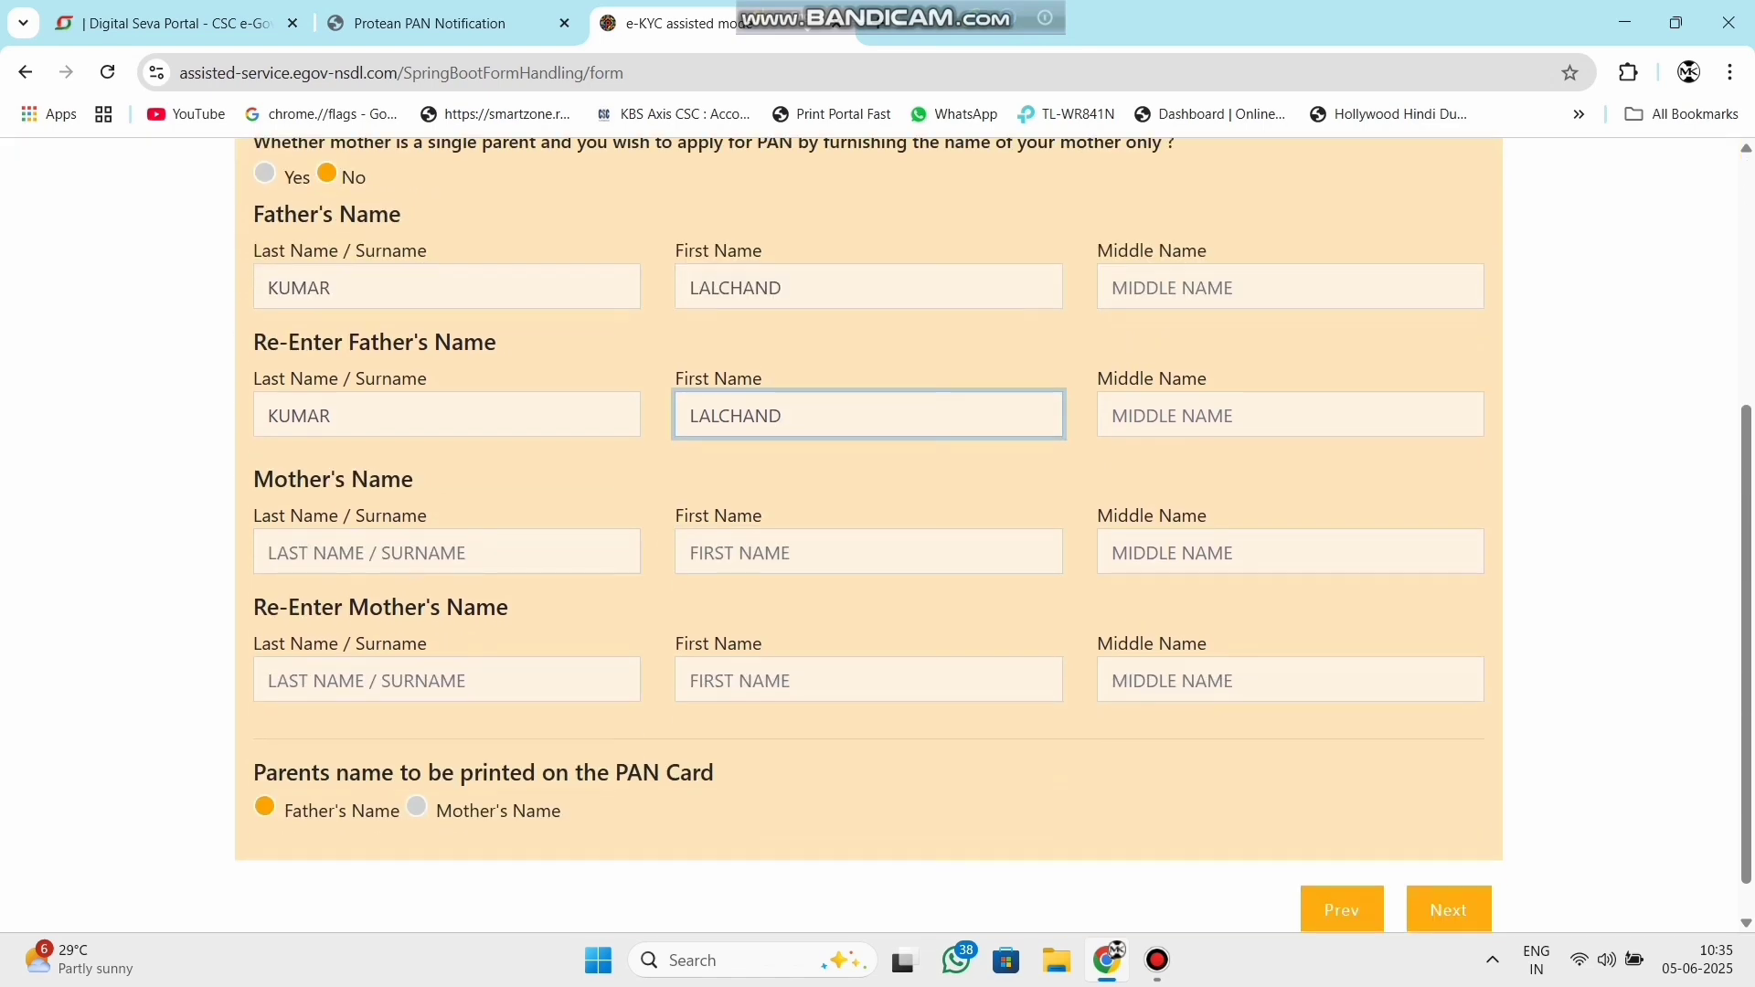
scroll(869, 535, up, 1)
scroll(869, 535, down, 2)
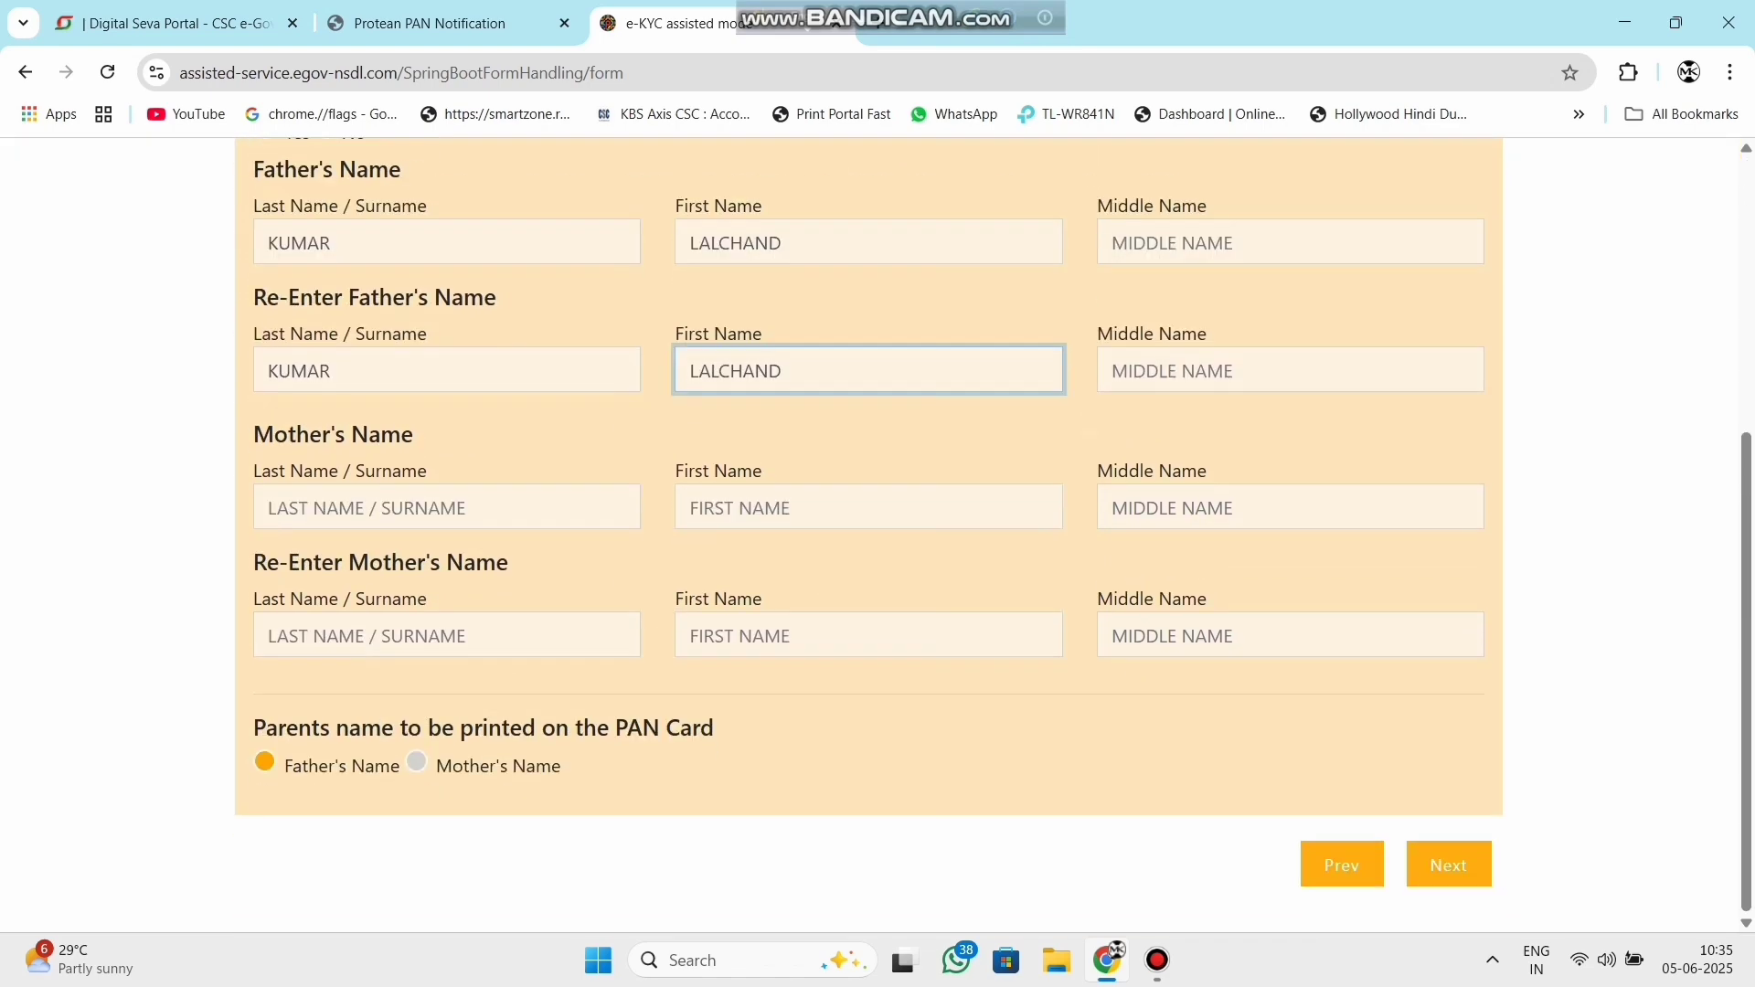
Continue to Other Details and mark the applicant as having No Income
click(1449, 865)
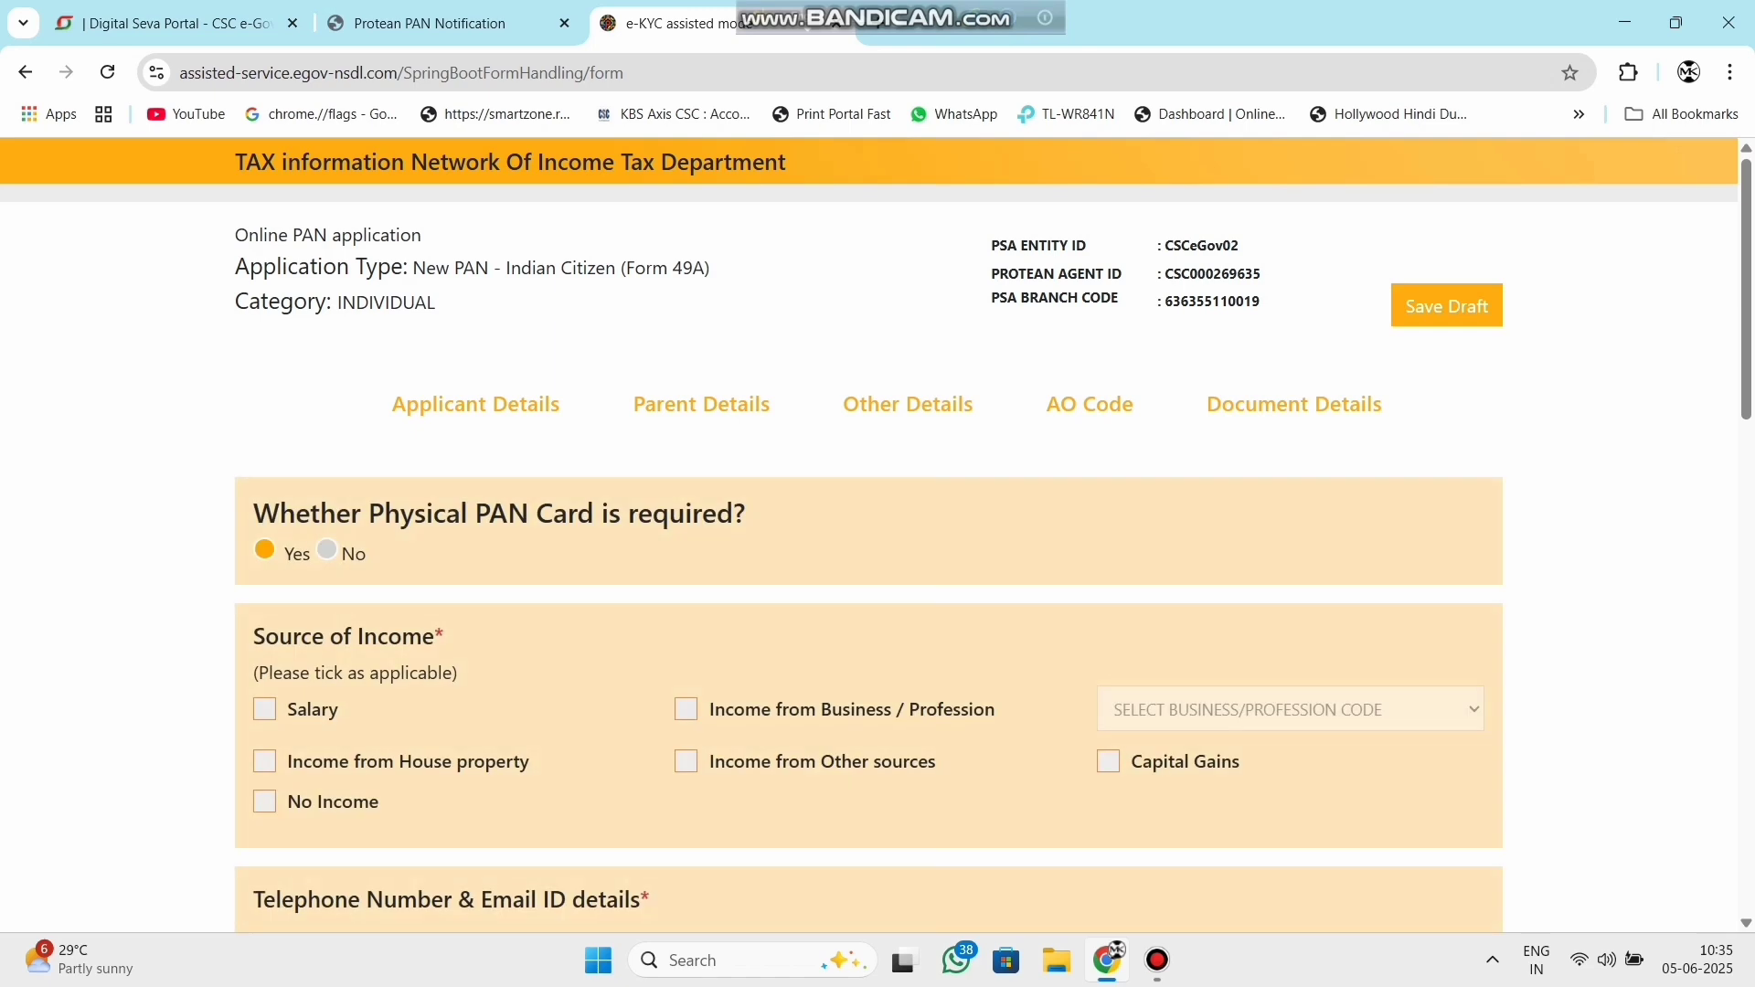
click(264, 801)
scroll(264, 802, down, 2)
scroll(868, 535, down, 2)
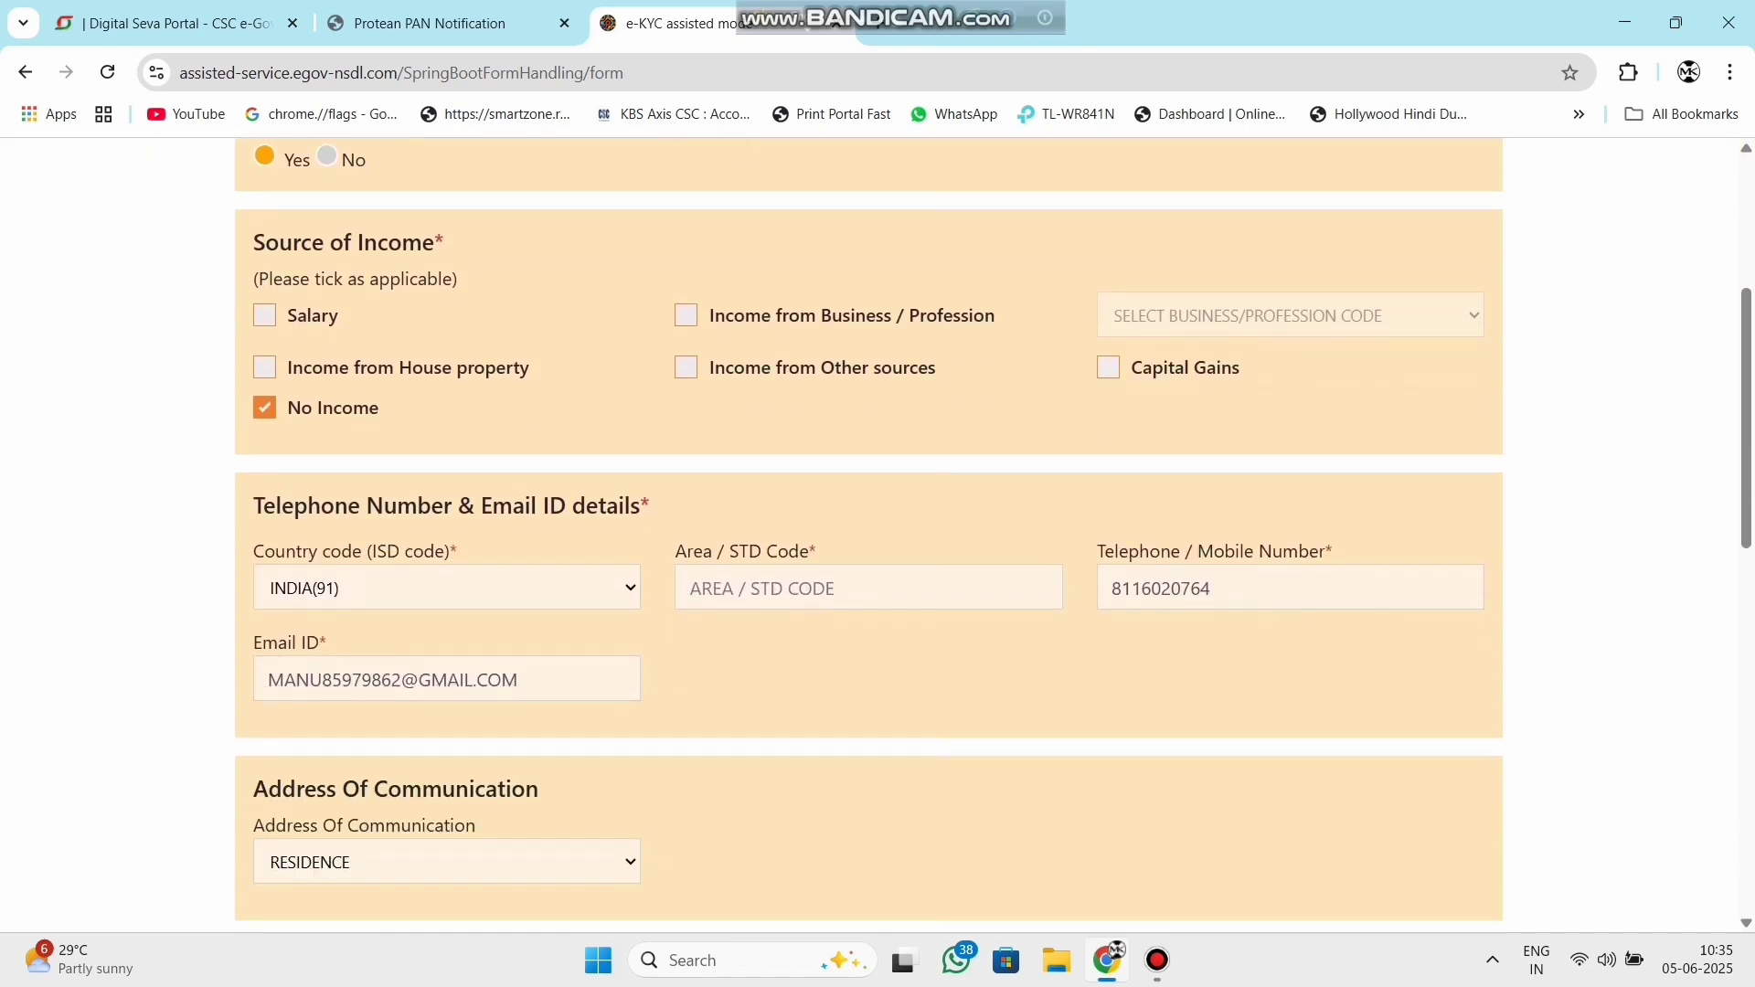
Set the Area/STD code to 91 and look over the address sections
click(868, 588)
text(91)
scroll(869, 535, down, 3)
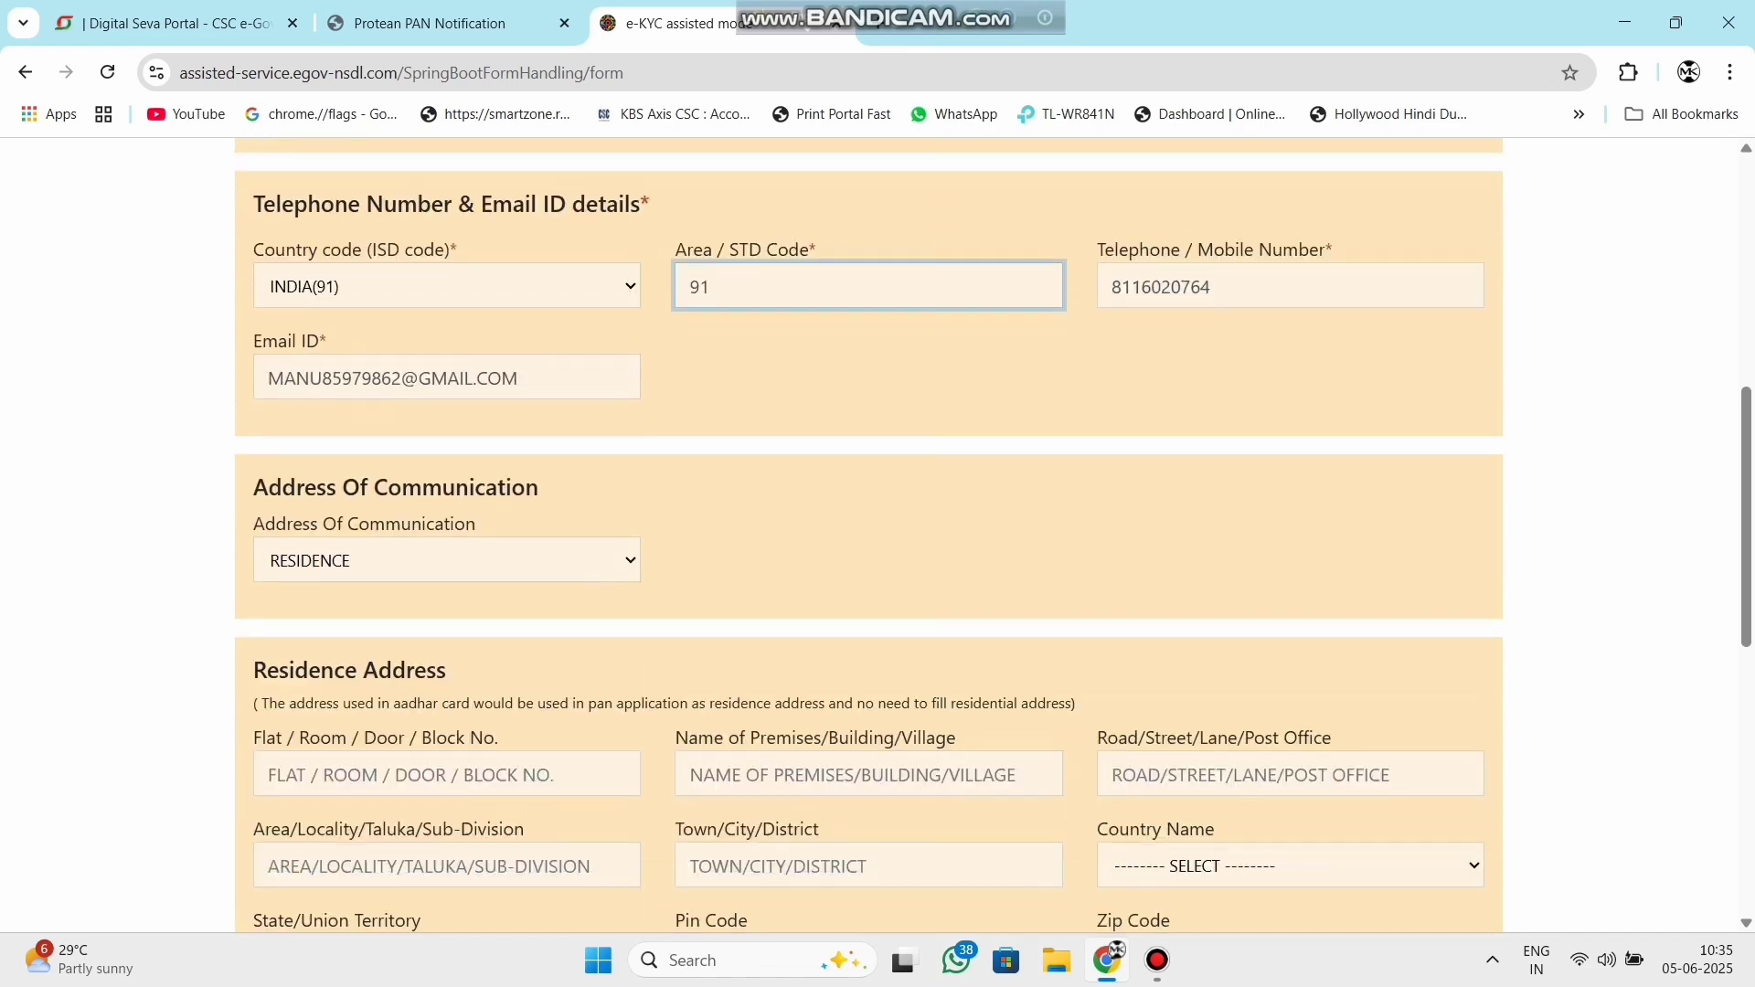
scroll(868, 535, down, 8)
scroll(868, 535, up, 2)
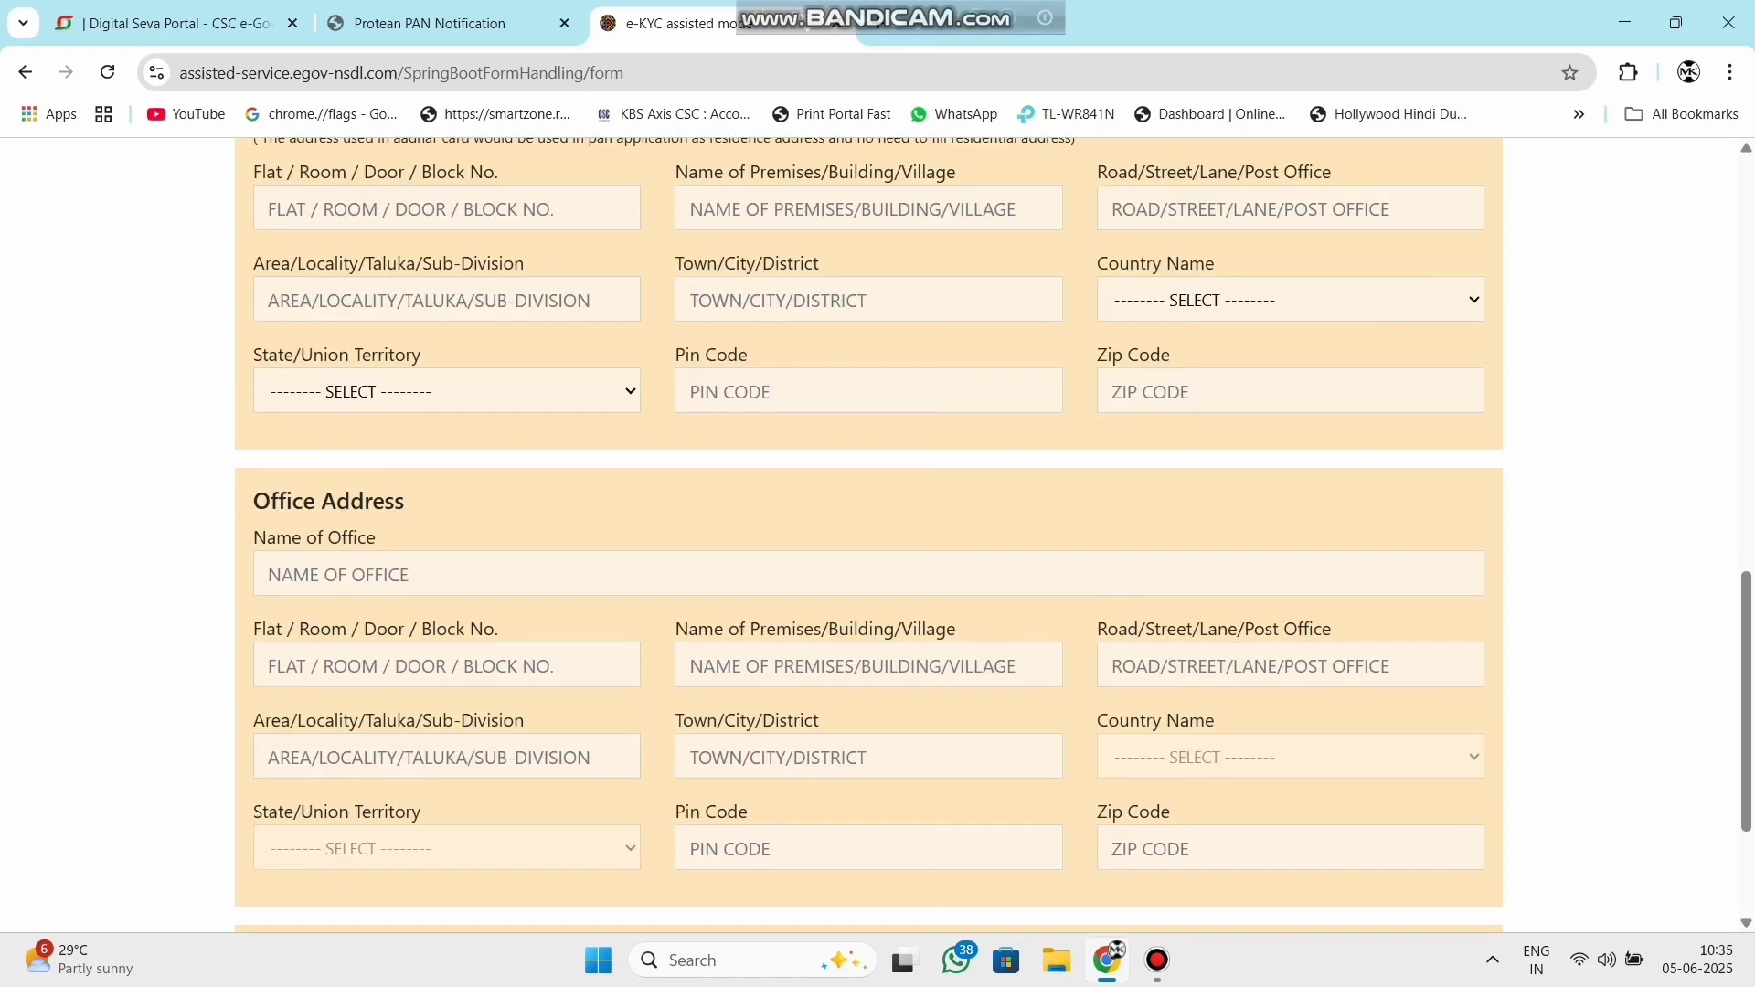
scroll(868, 535, up, 6)
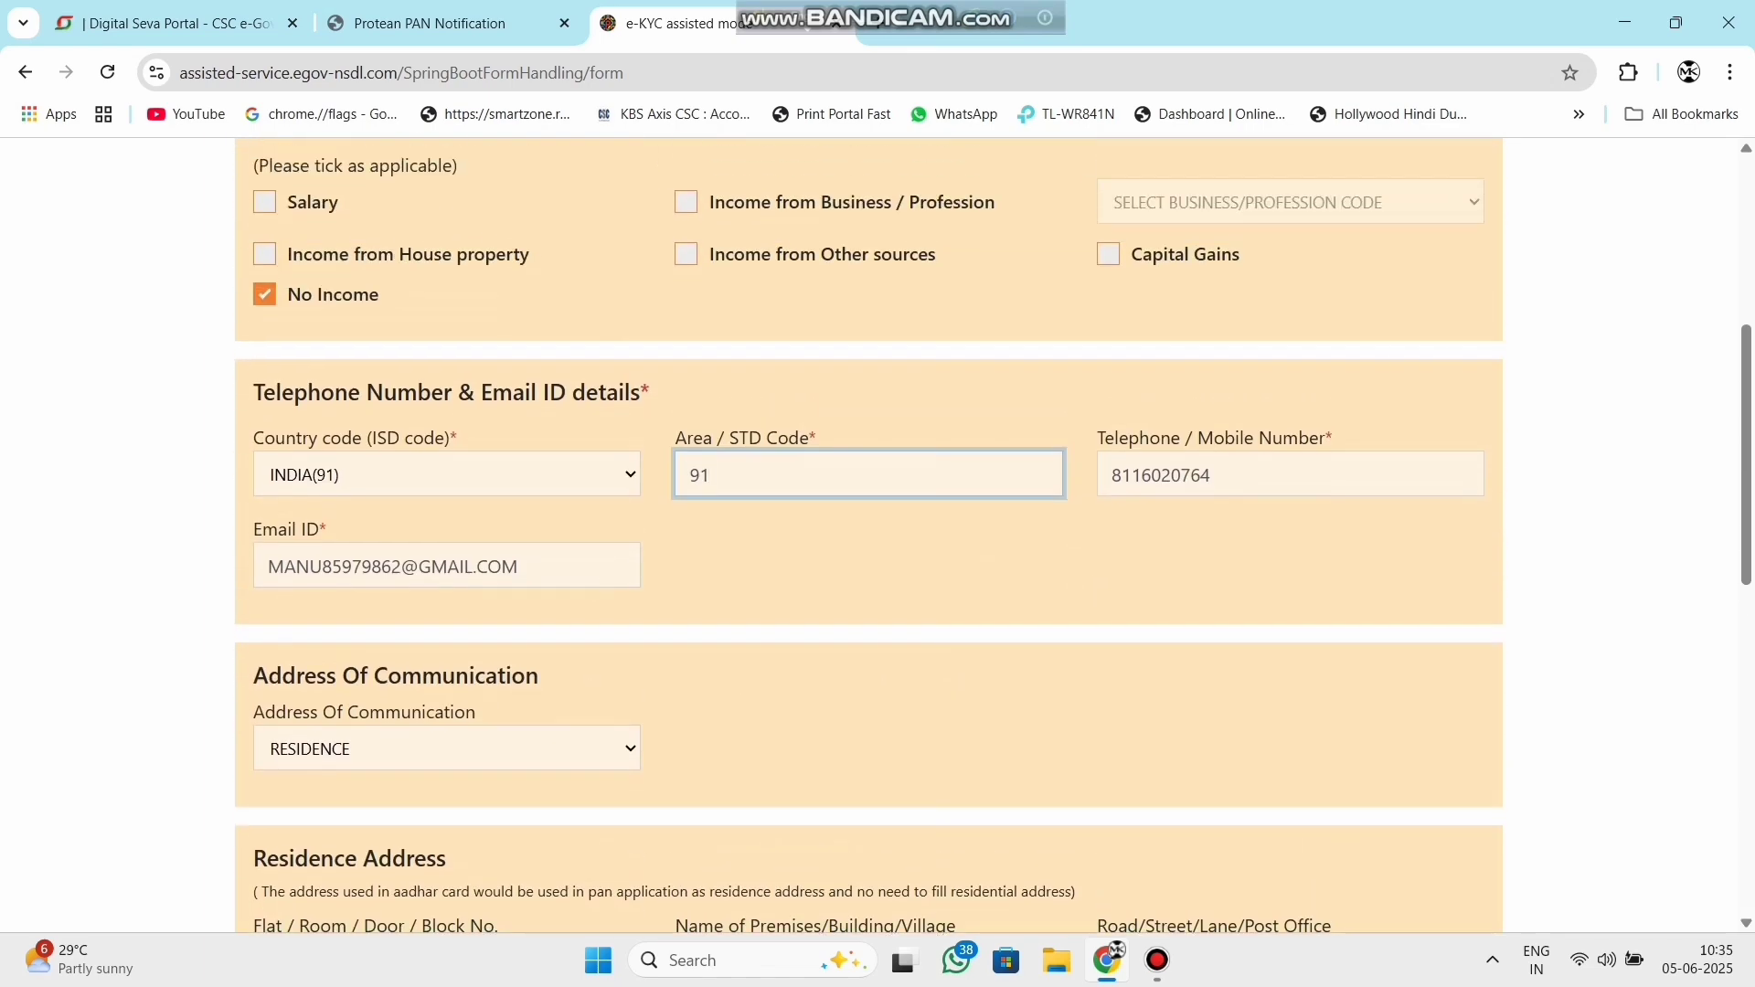
scroll(868, 534, up, 2)
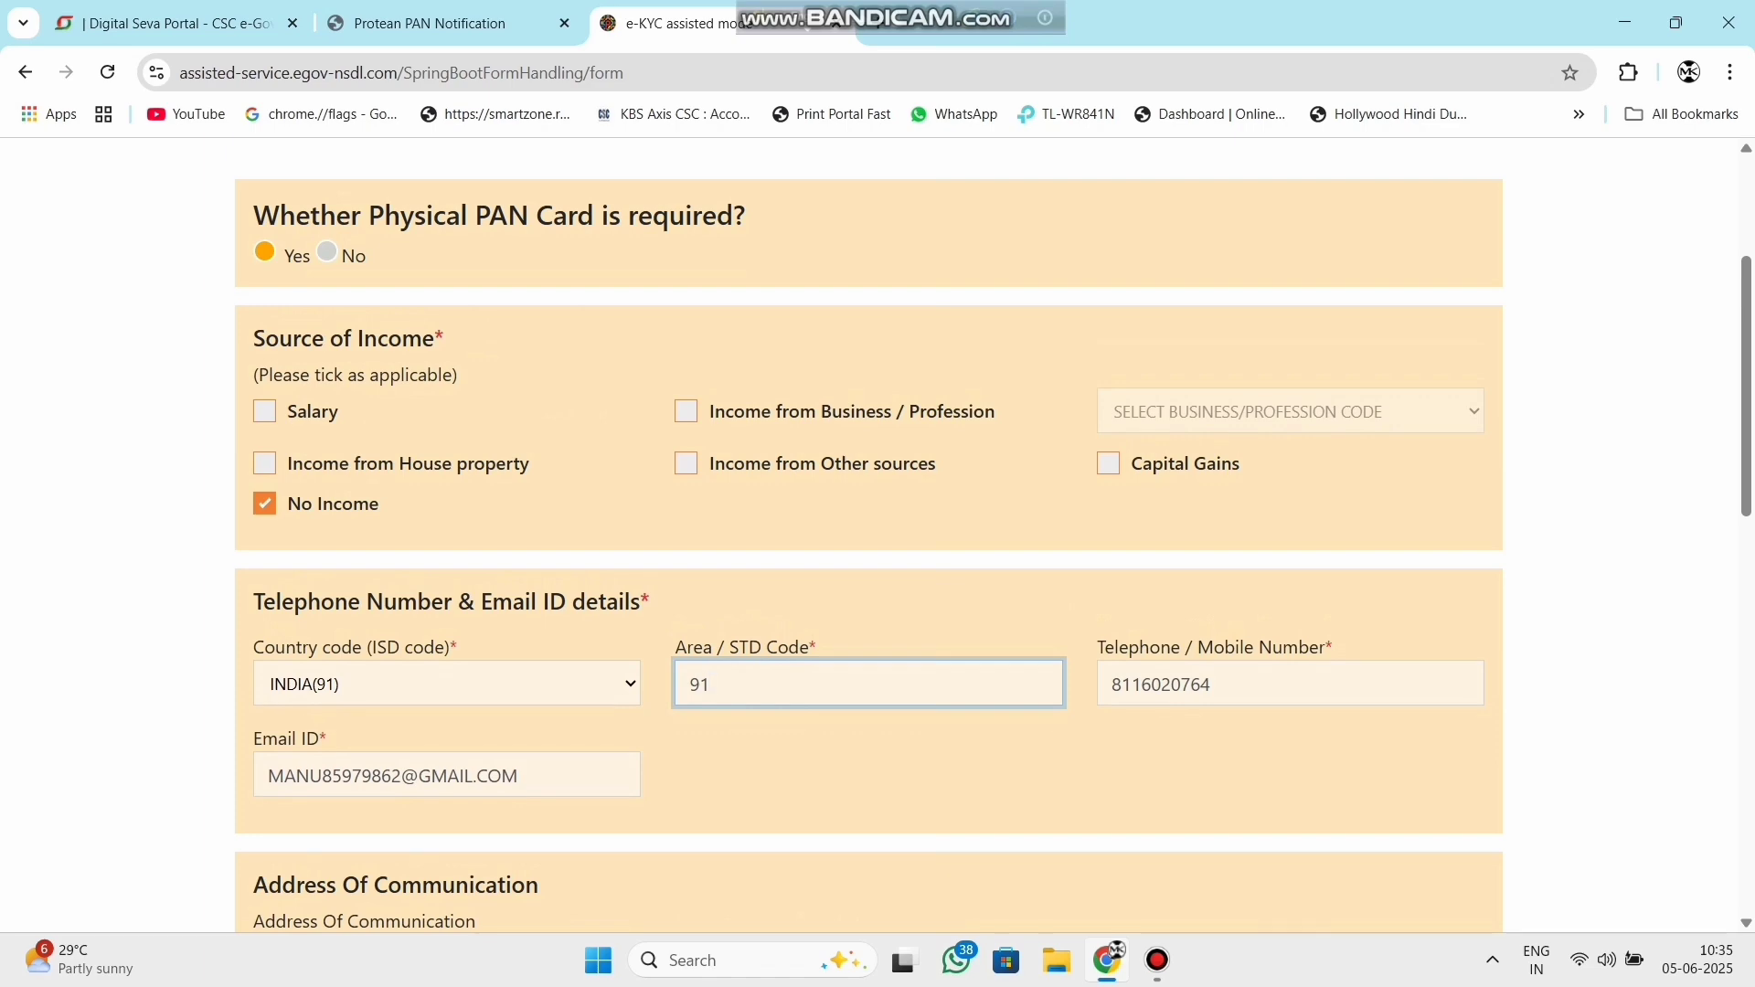
scroll(868, 535, down, 9)
scroll(868, 535, down, 2)
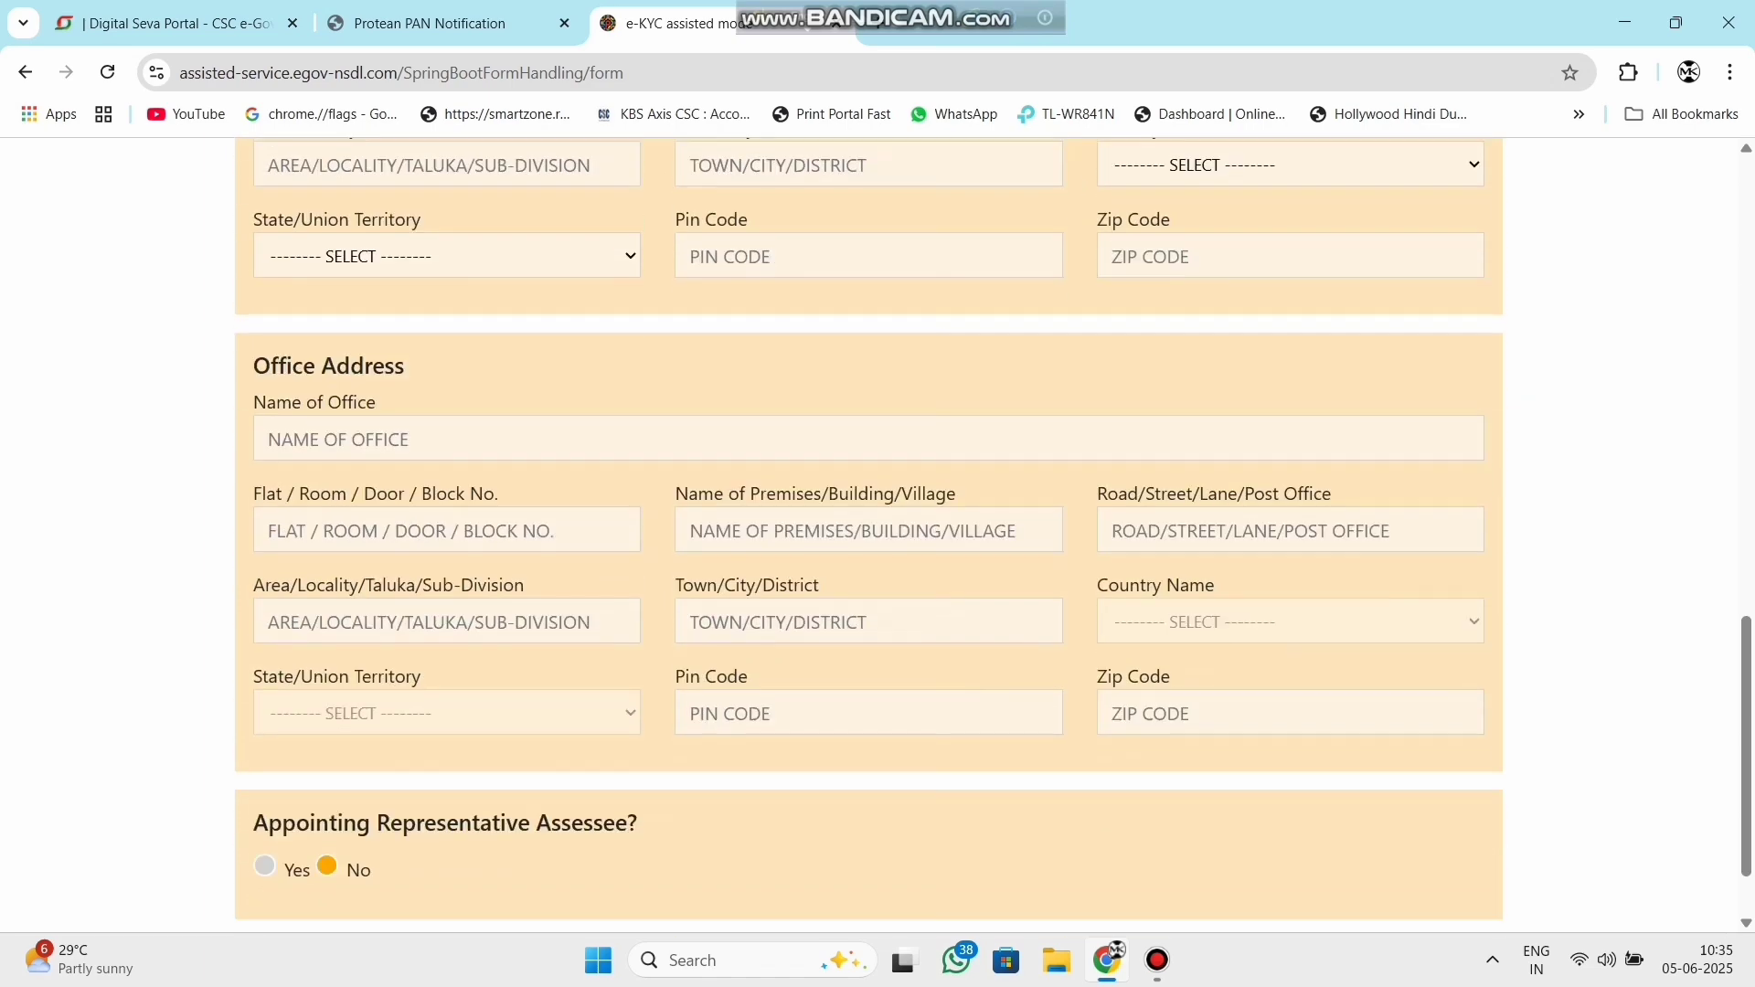
scroll(1451, 865, down, 1)
Fill the AO Code step using the applicant's PIN code, getting AO code WBG/W/190/1
click(1450, 864)
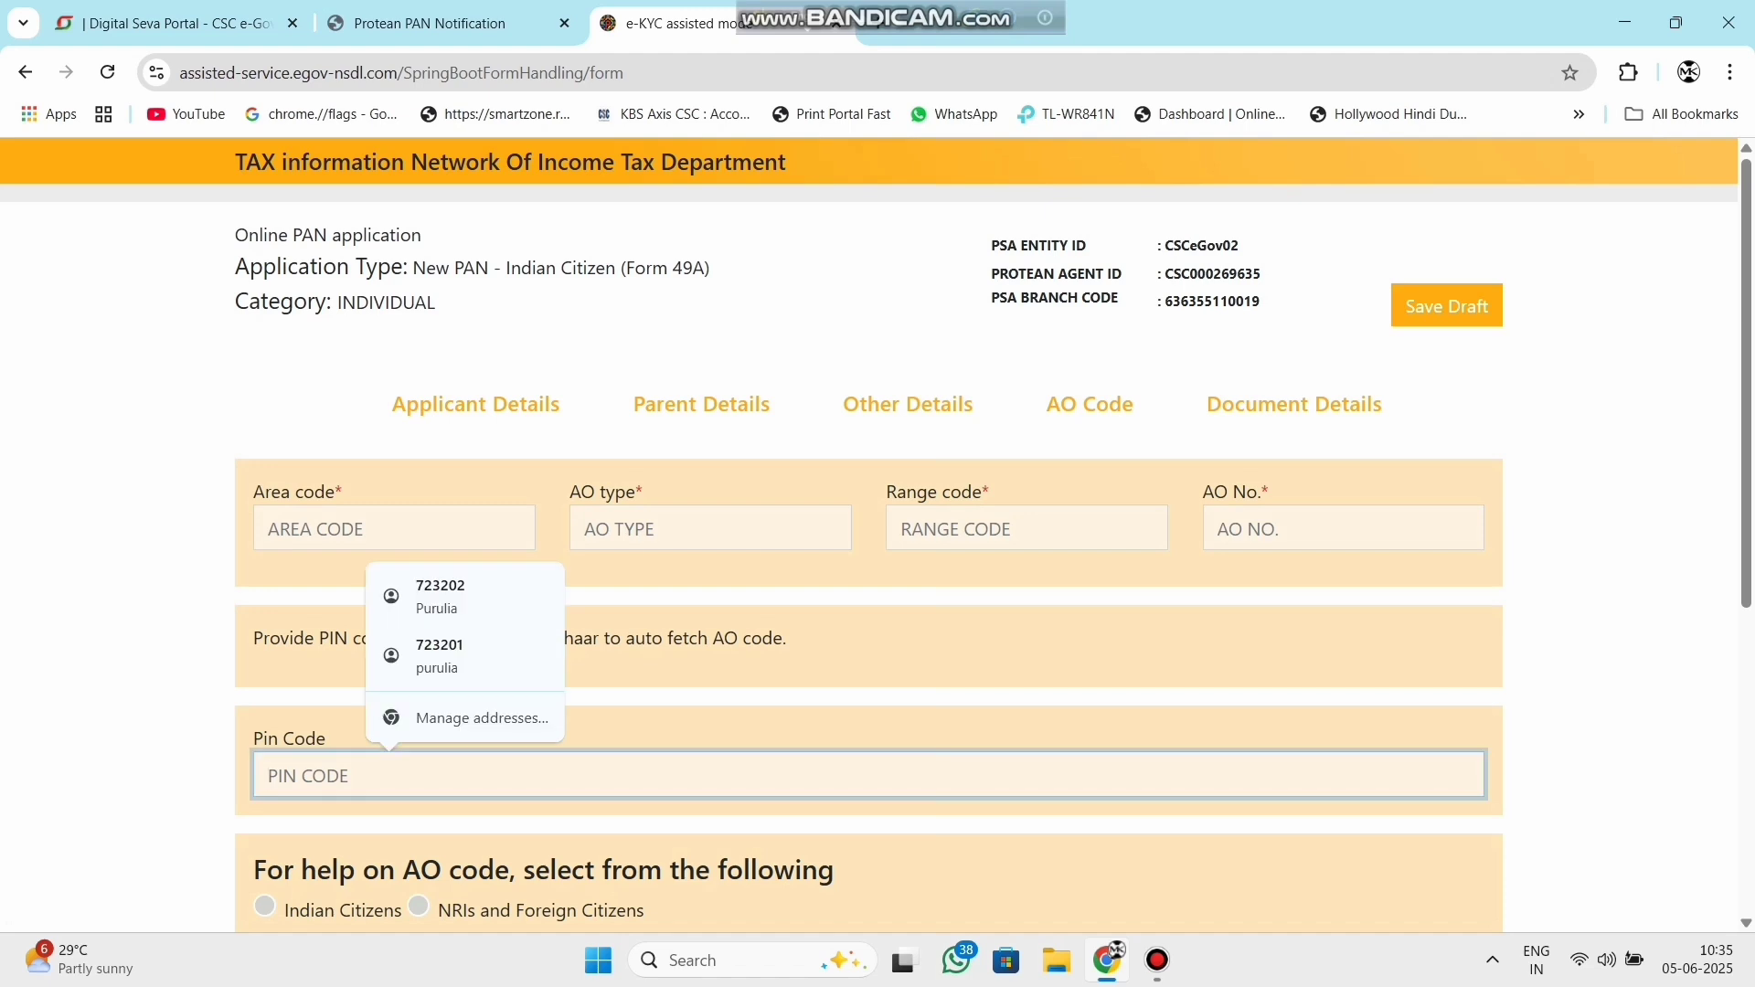
text(723201)
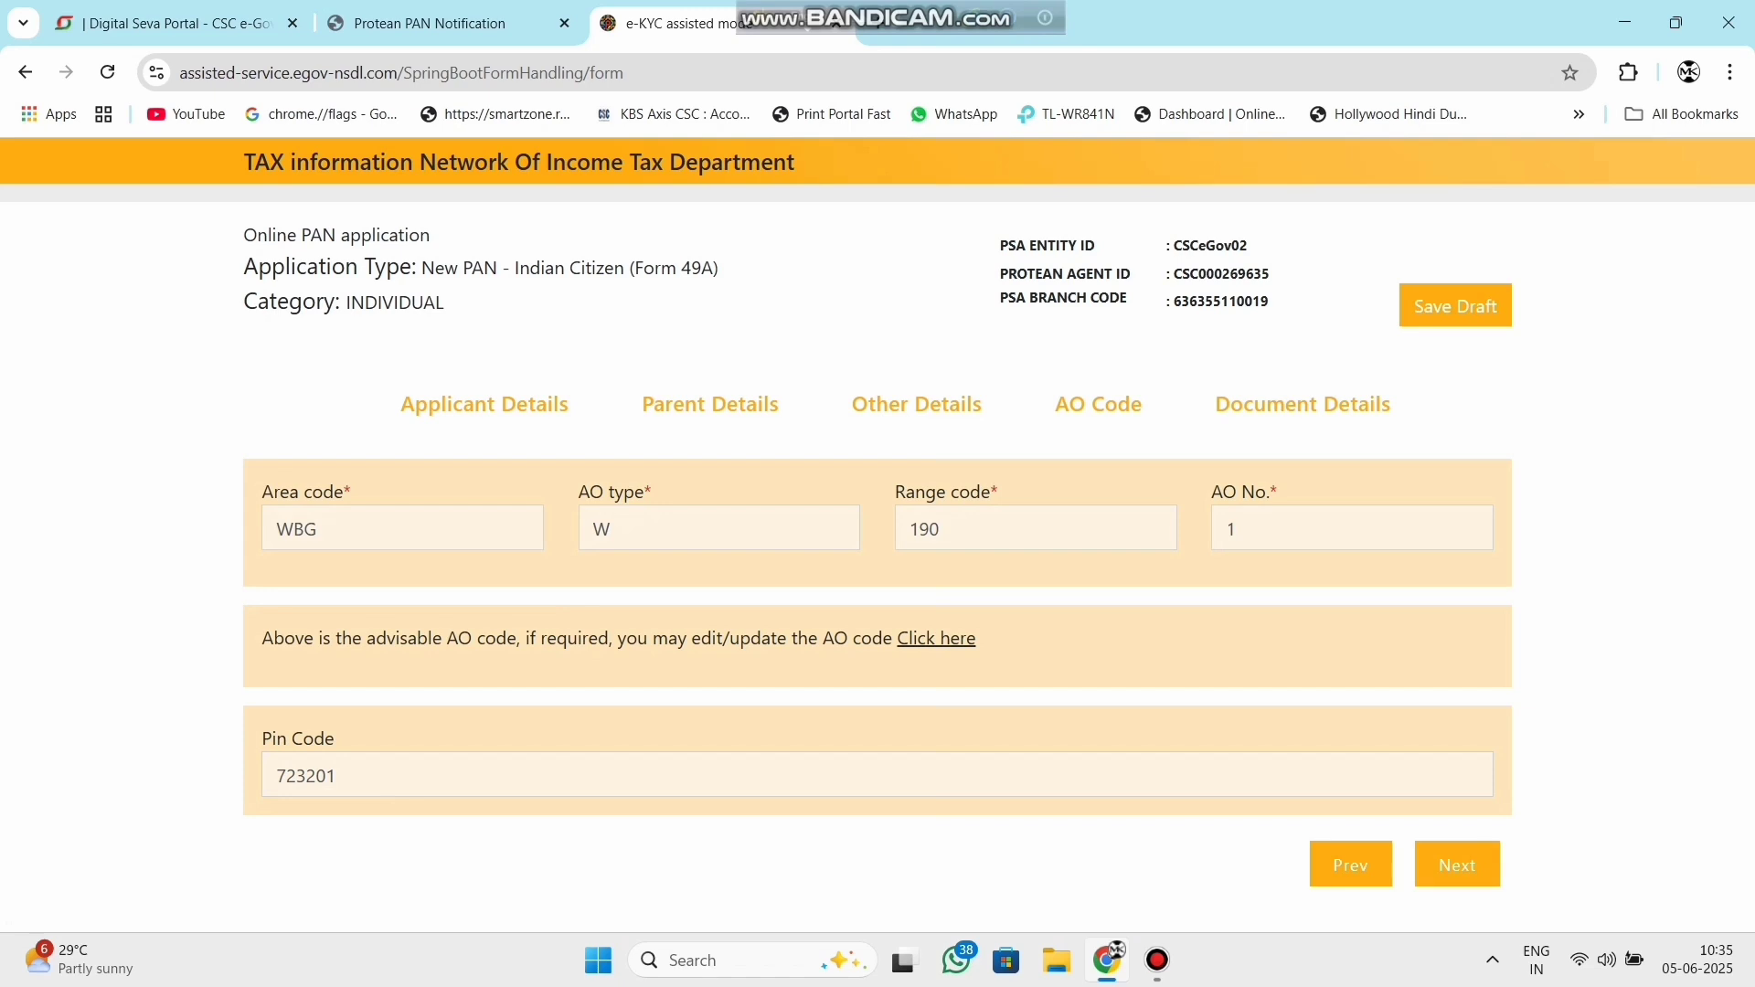
key(Tab)
key(Return)
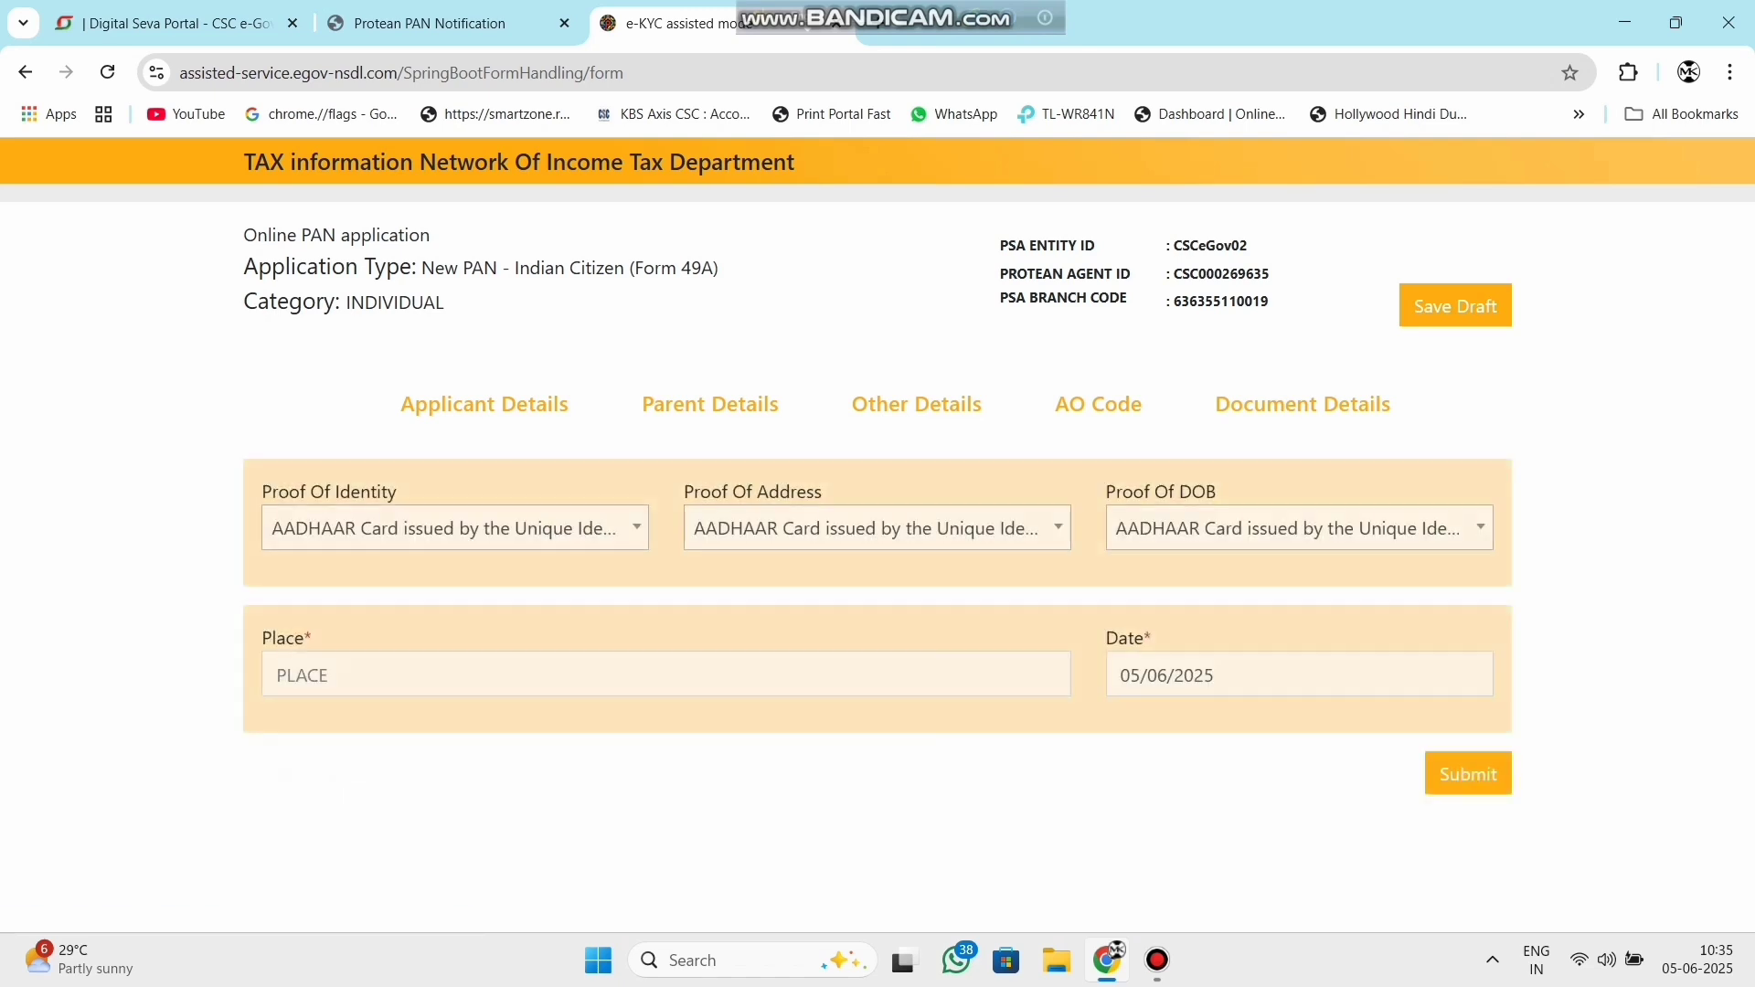
Set the place of application to PURULIA and submit the form for review
key(Tab)
text(PURU)
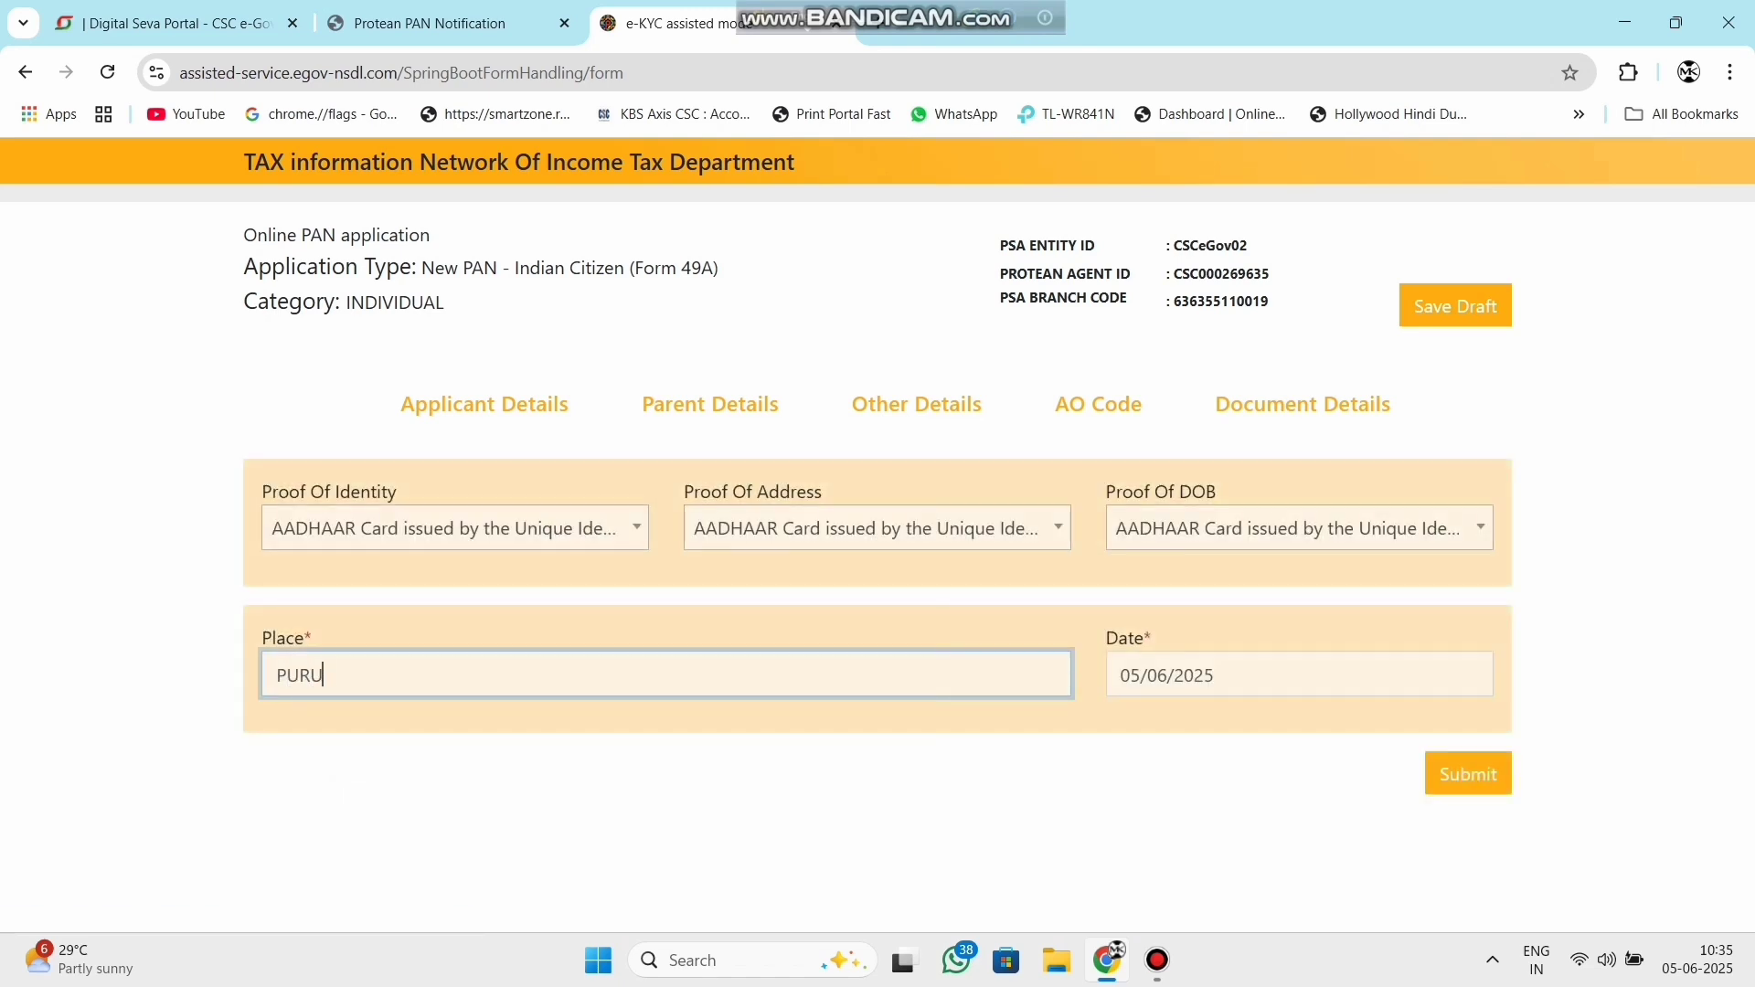
text(LIA)
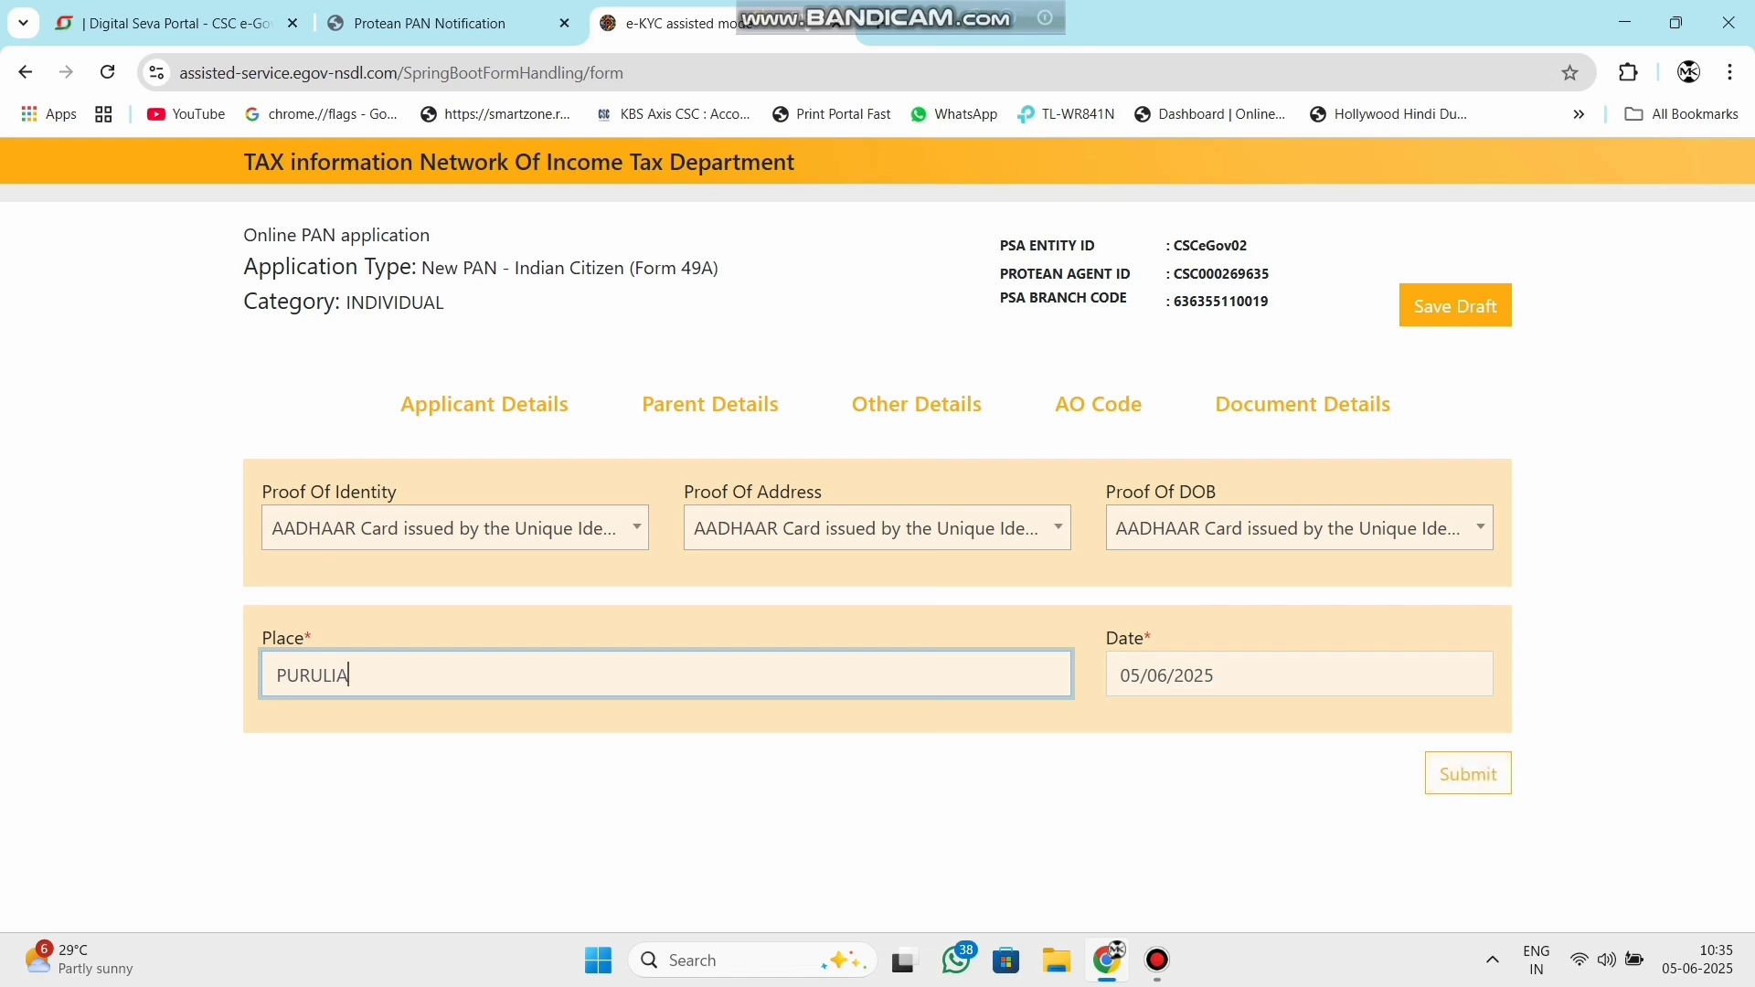
key(Tab)
key(Return)
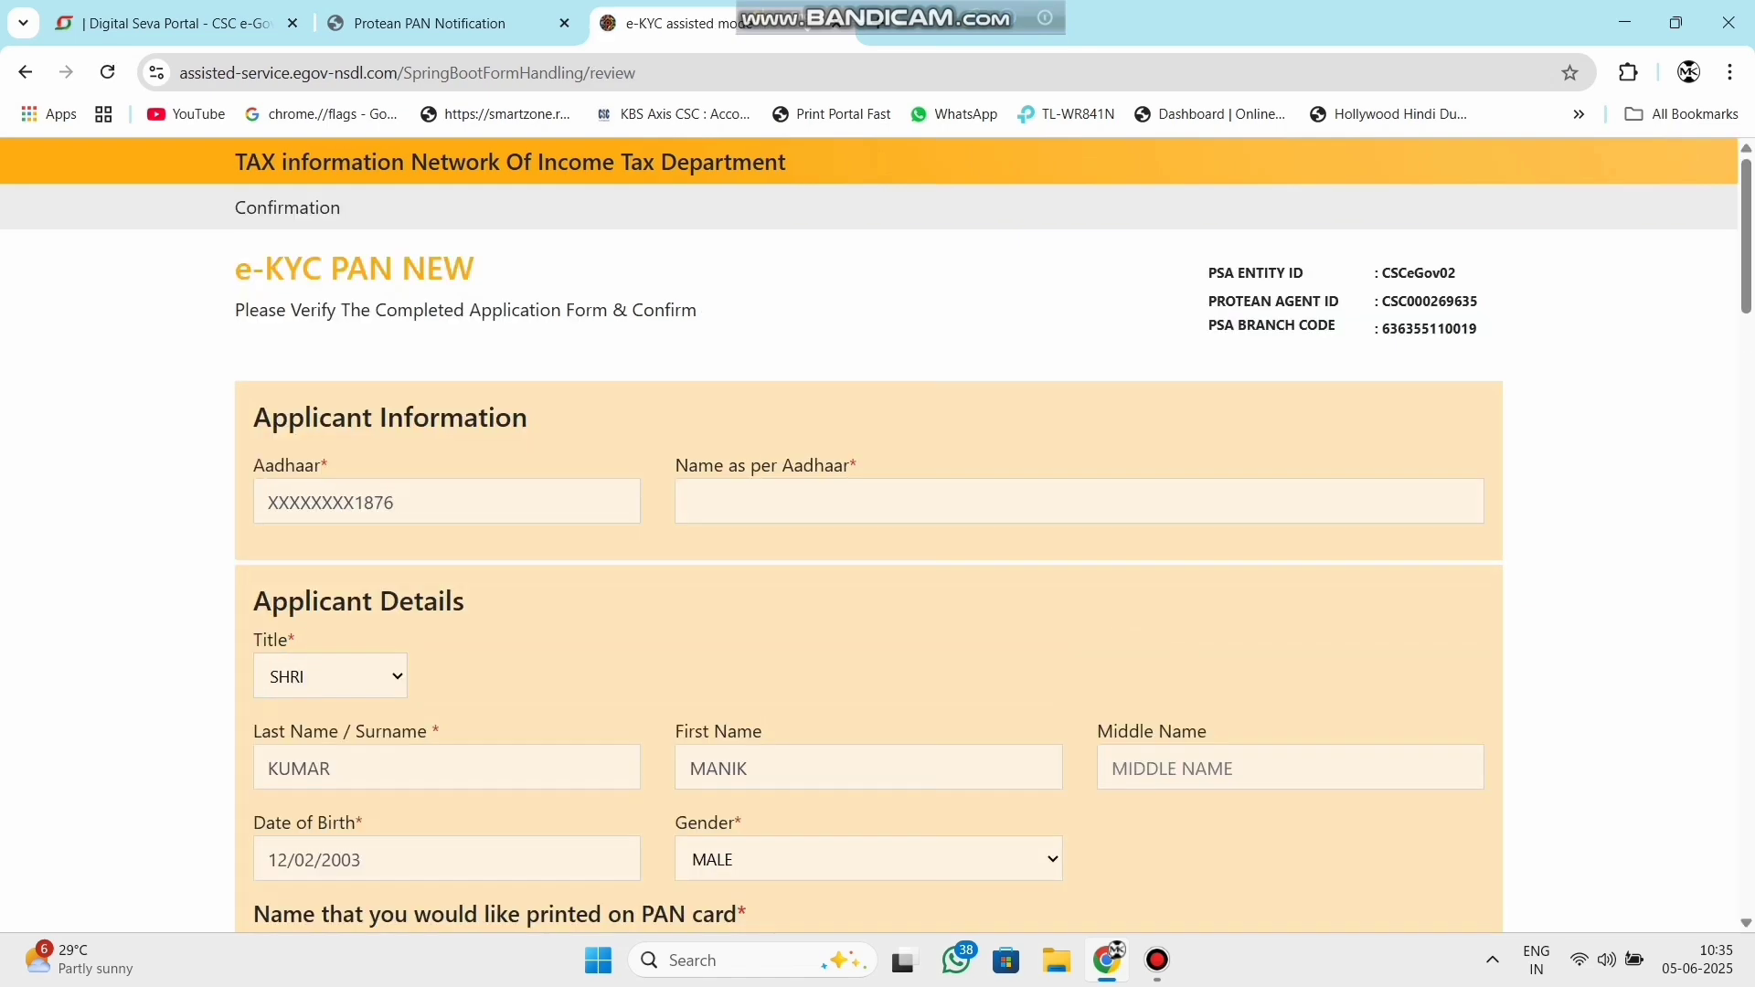
Scroll through the filled PAN application review page and confirm it
scroll(992, 535, down, 10)
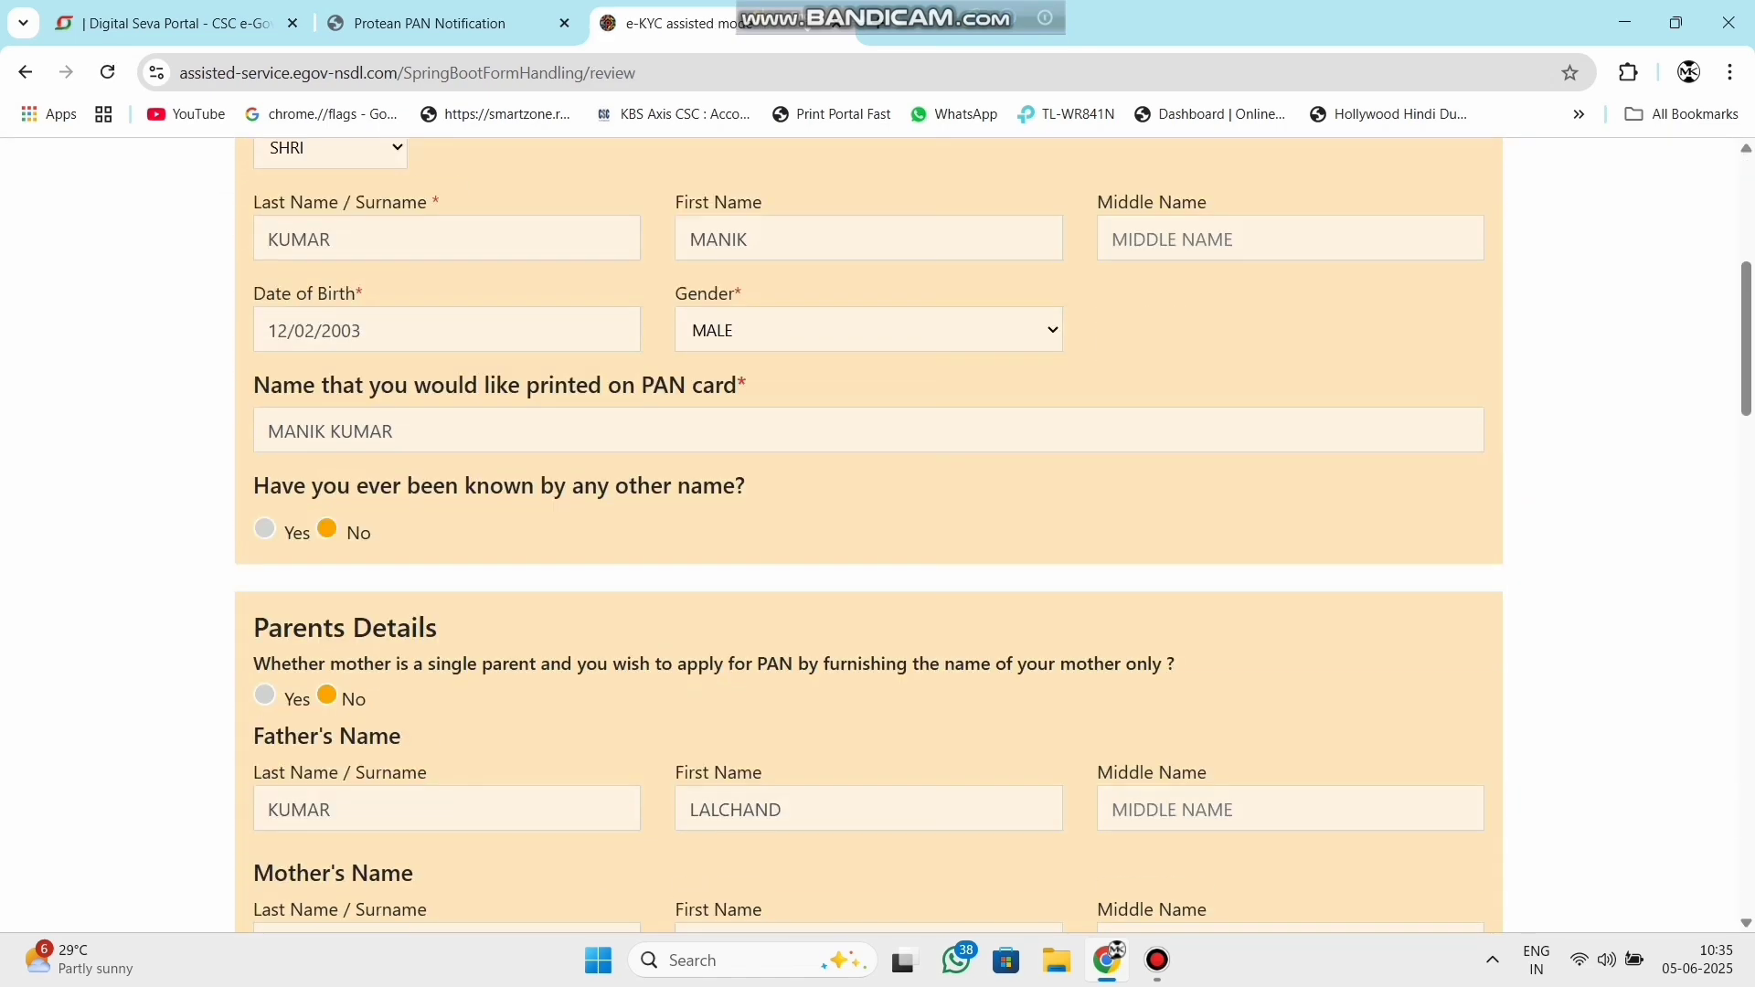
scroll(993, 534, down, 10)
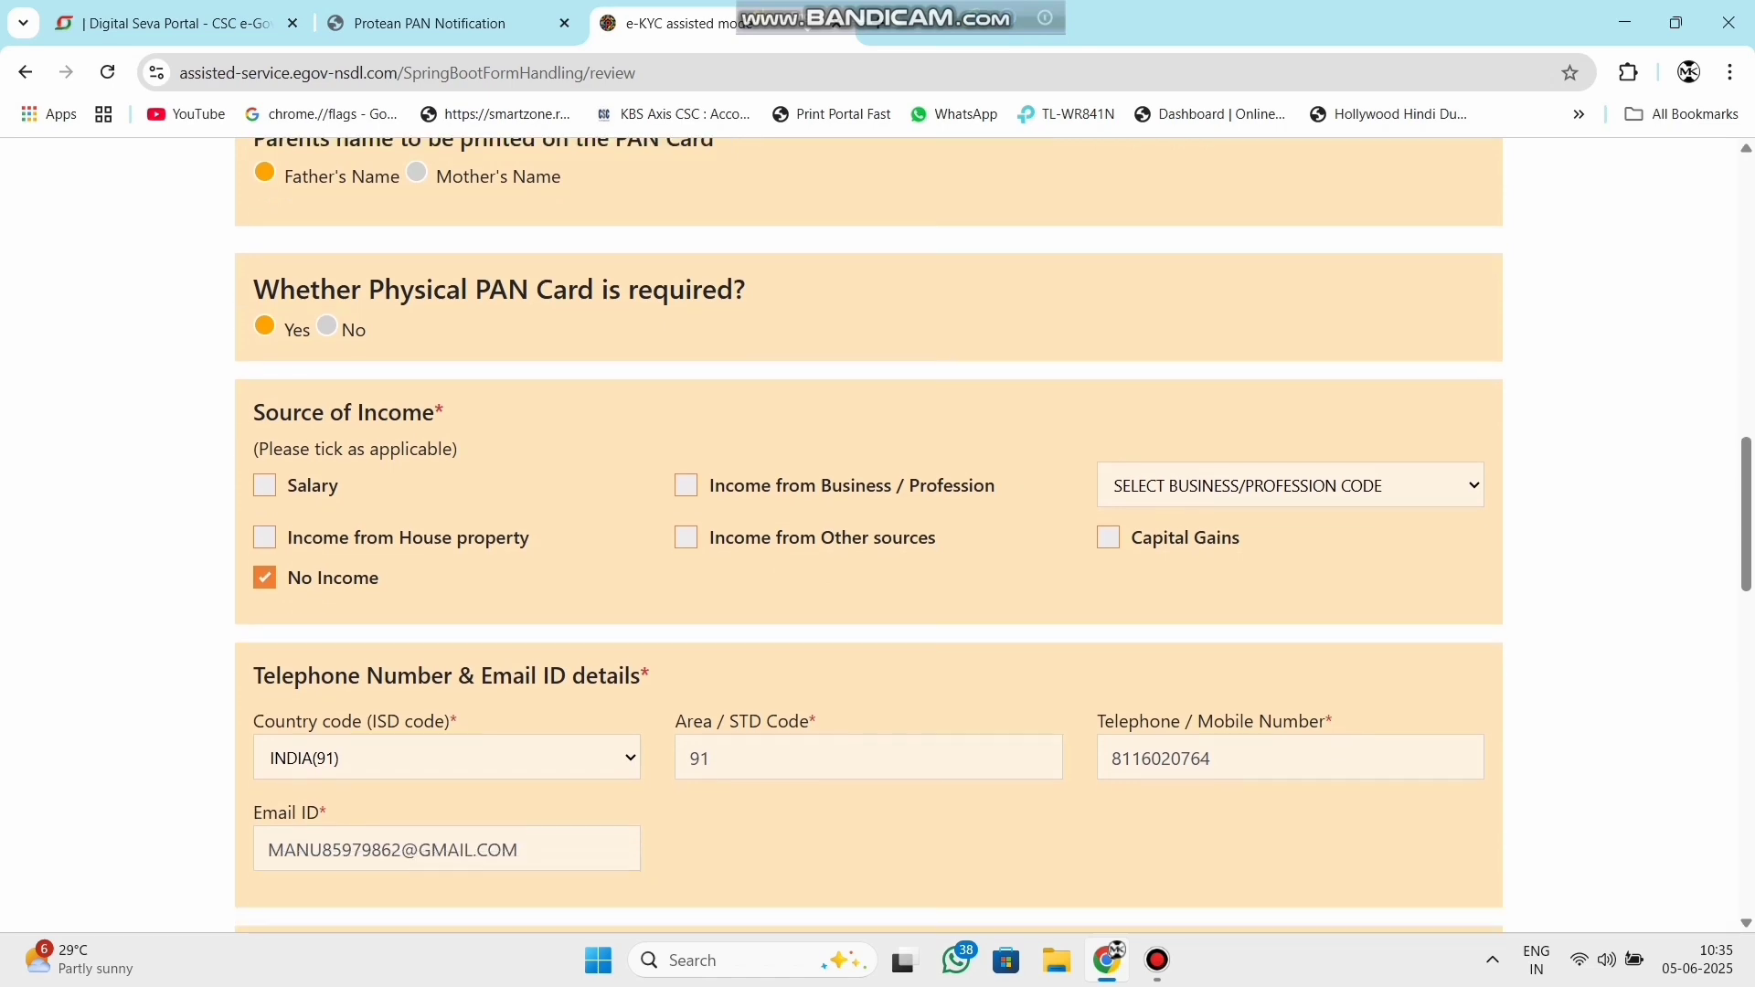
scroll(993, 535, down, 10)
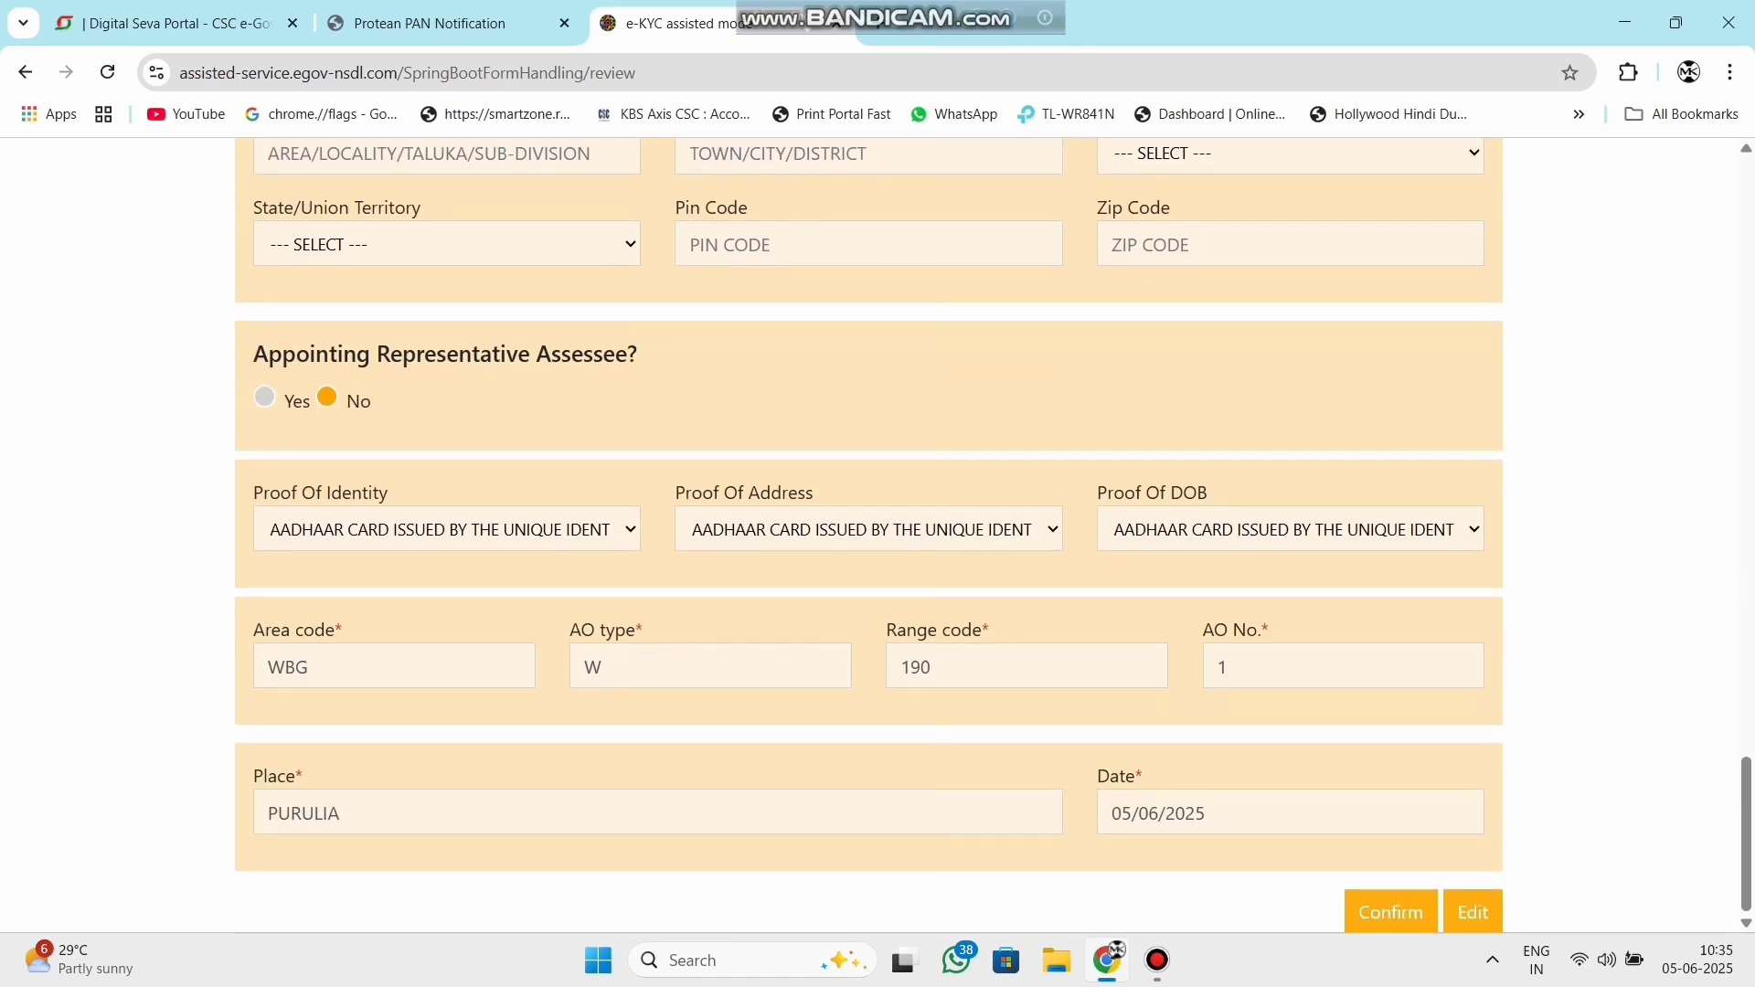
click(1390, 912)
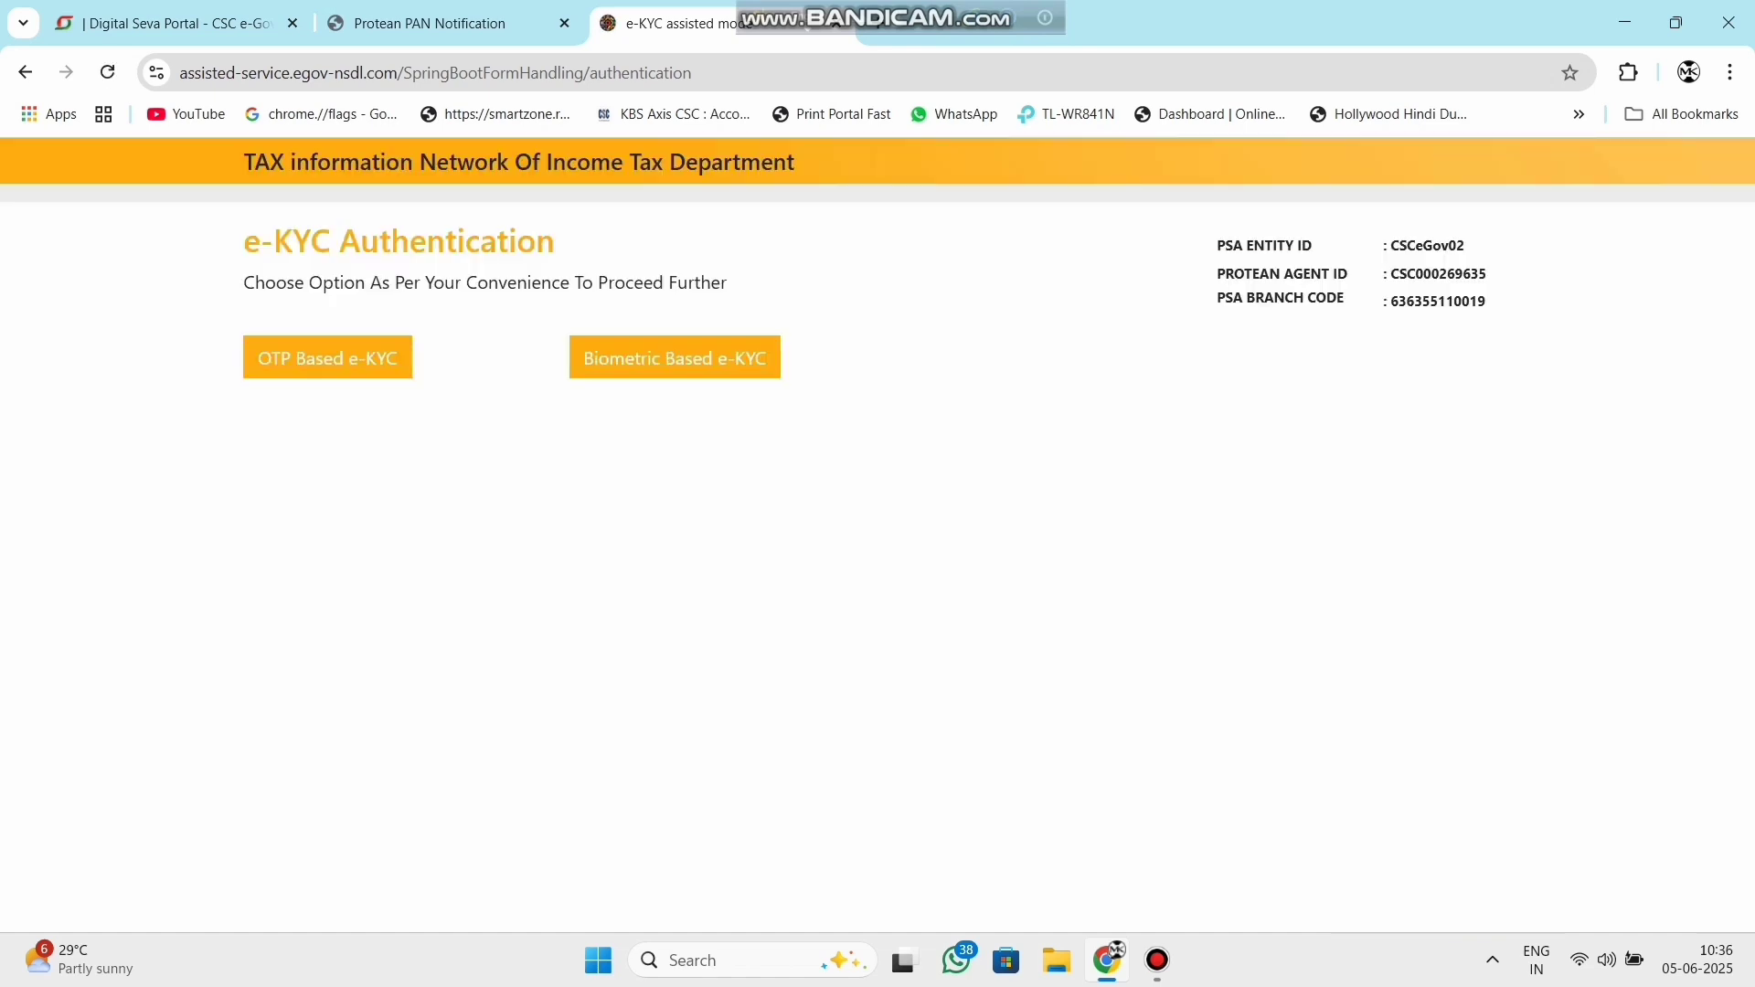
Choose OTP Based e-KYC, submit the received OTP, and acknowledge the success message
click(327, 358)
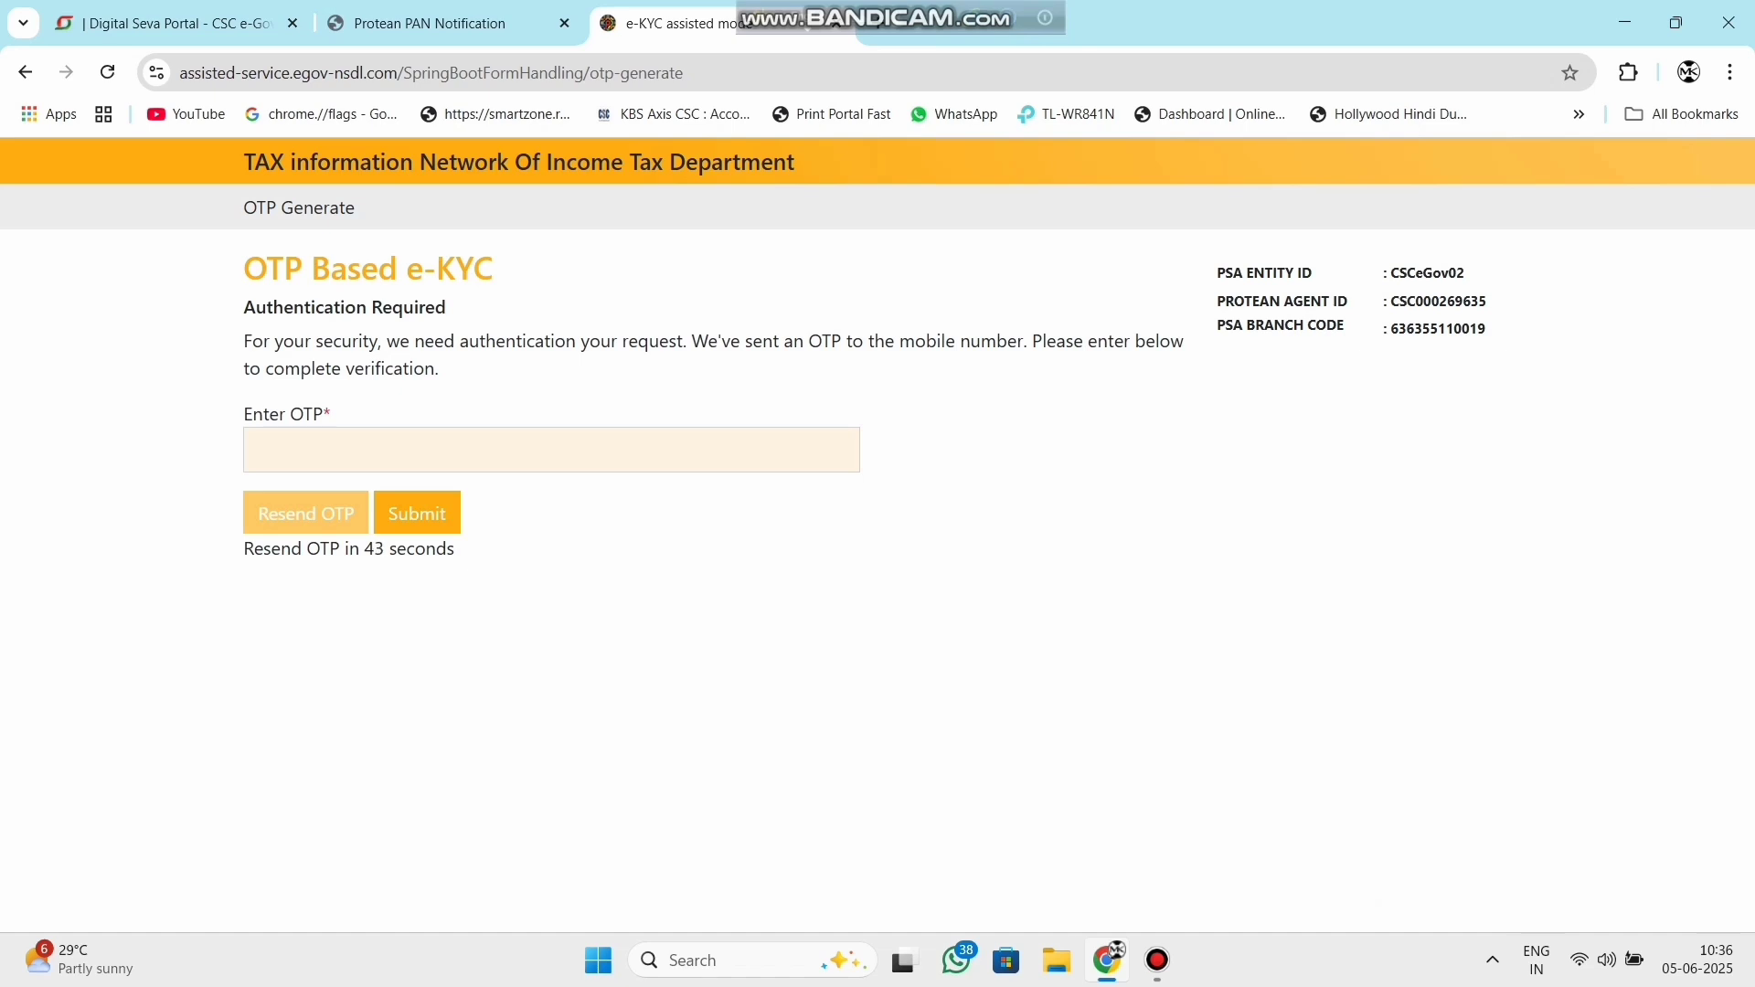
click(384, 450)
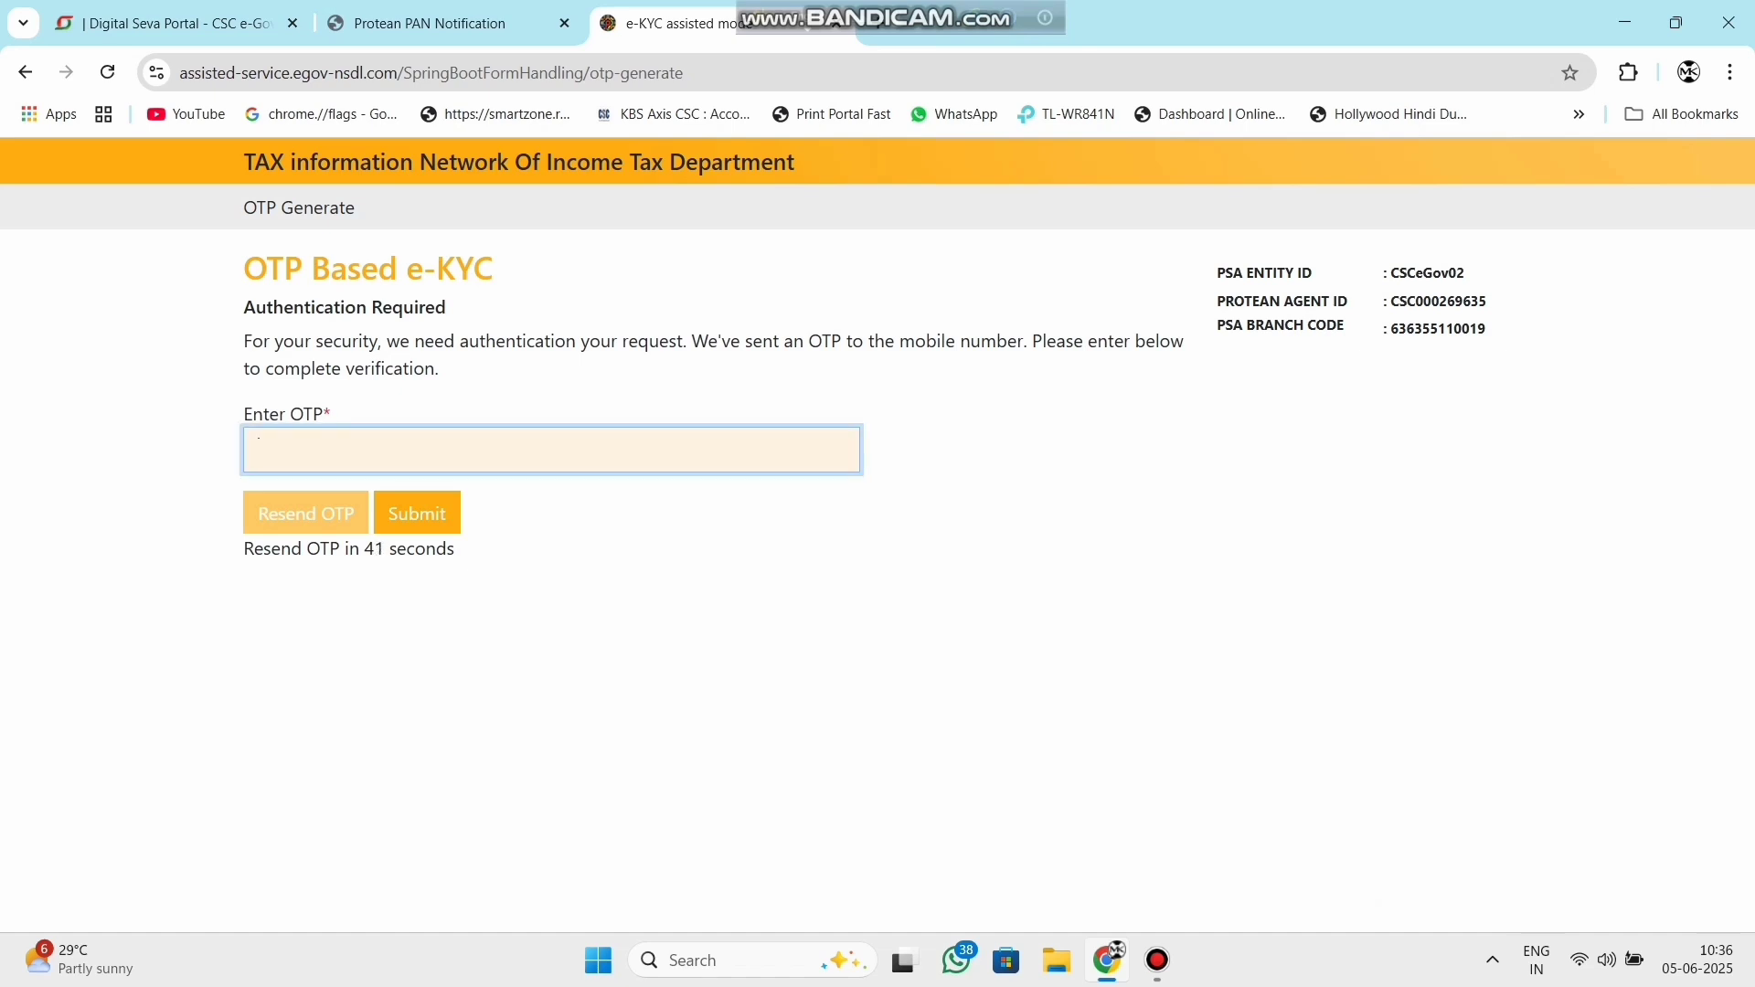
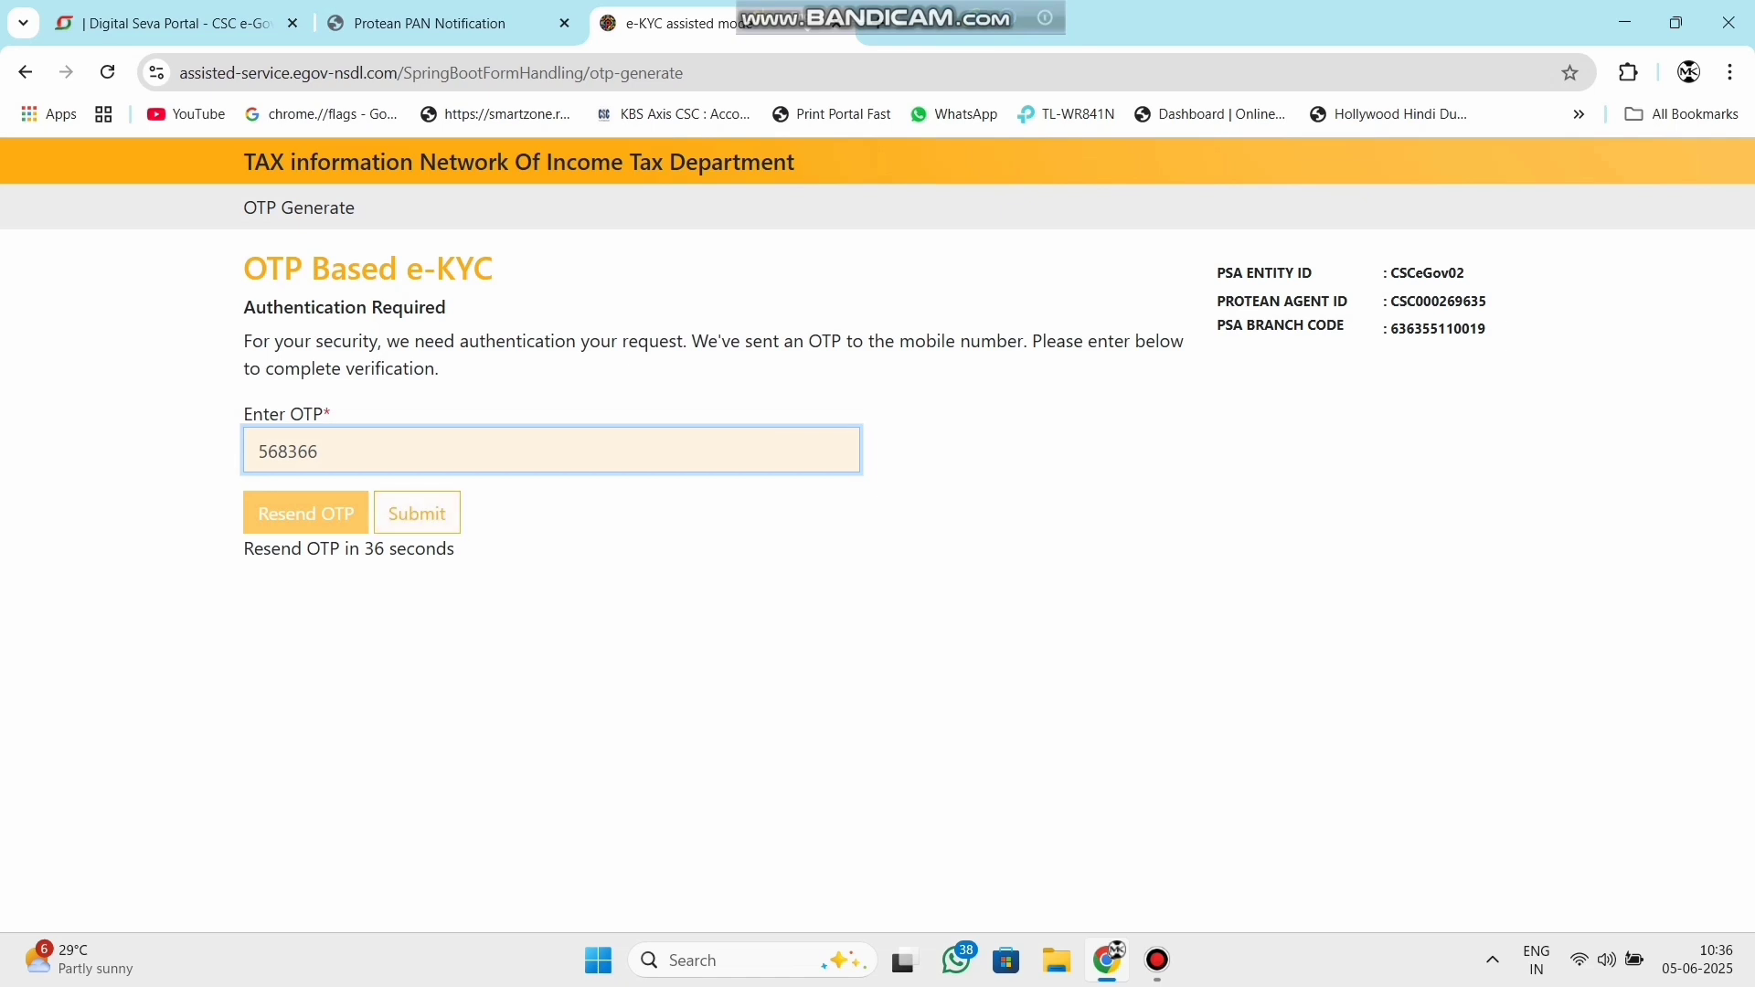
click(417, 513)
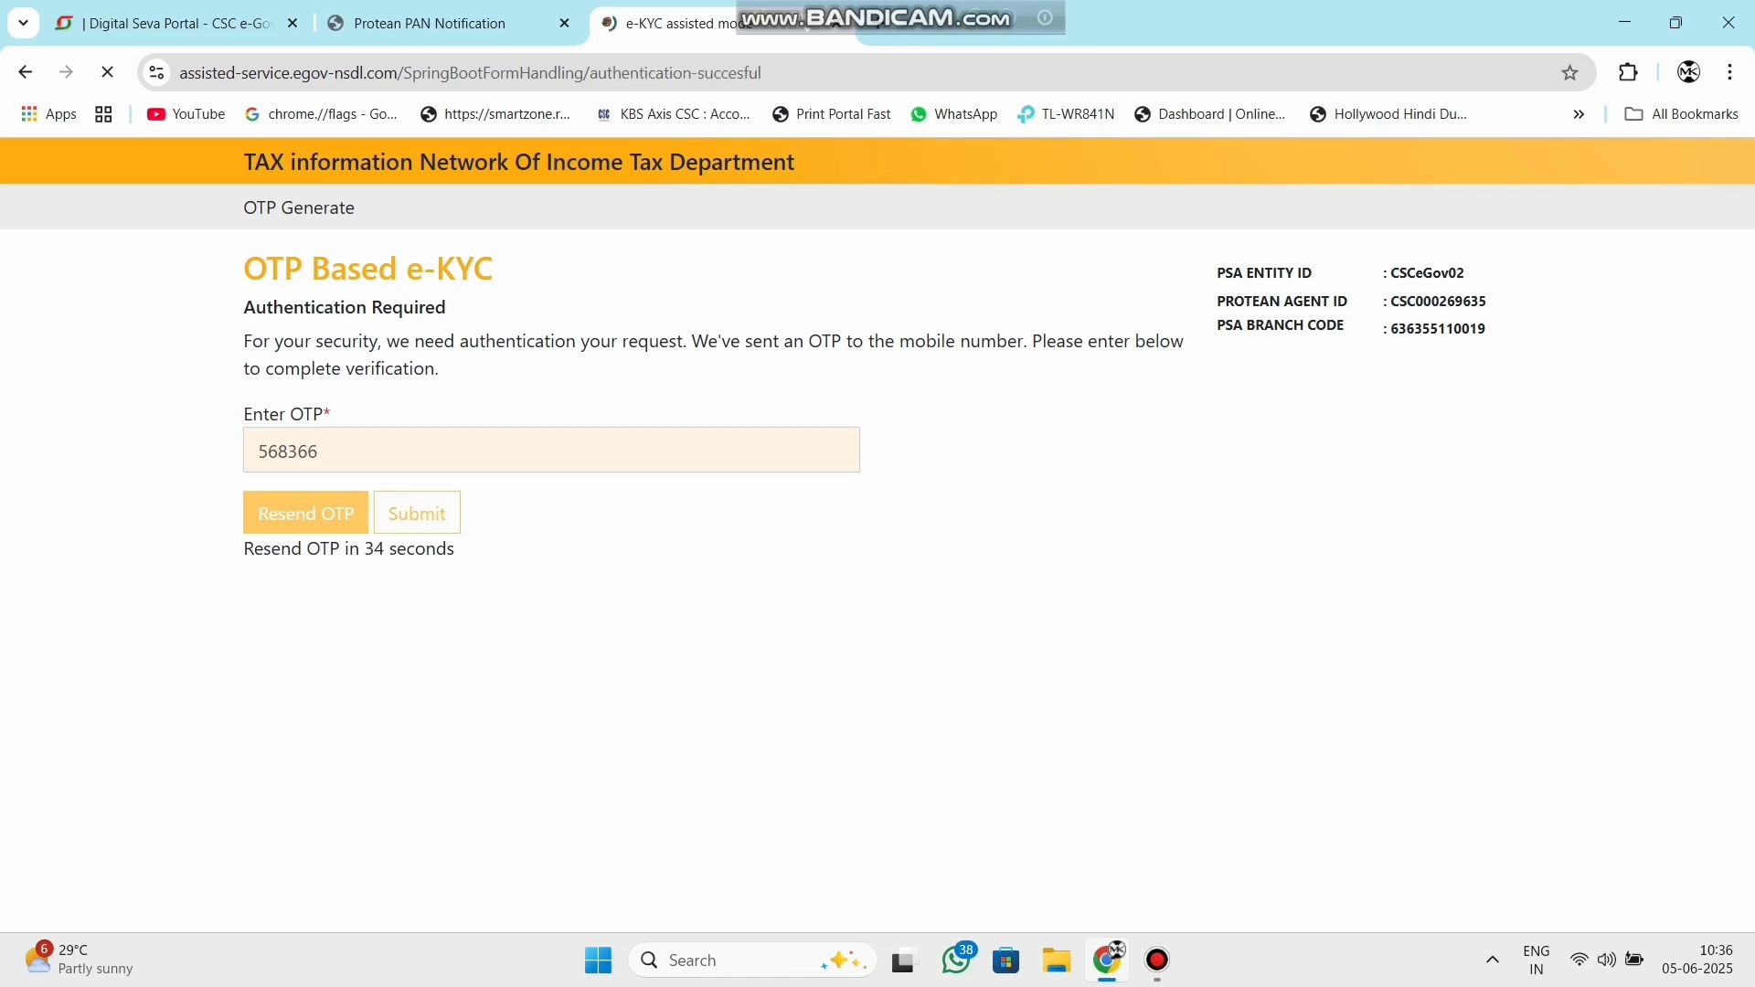
click(878, 524)
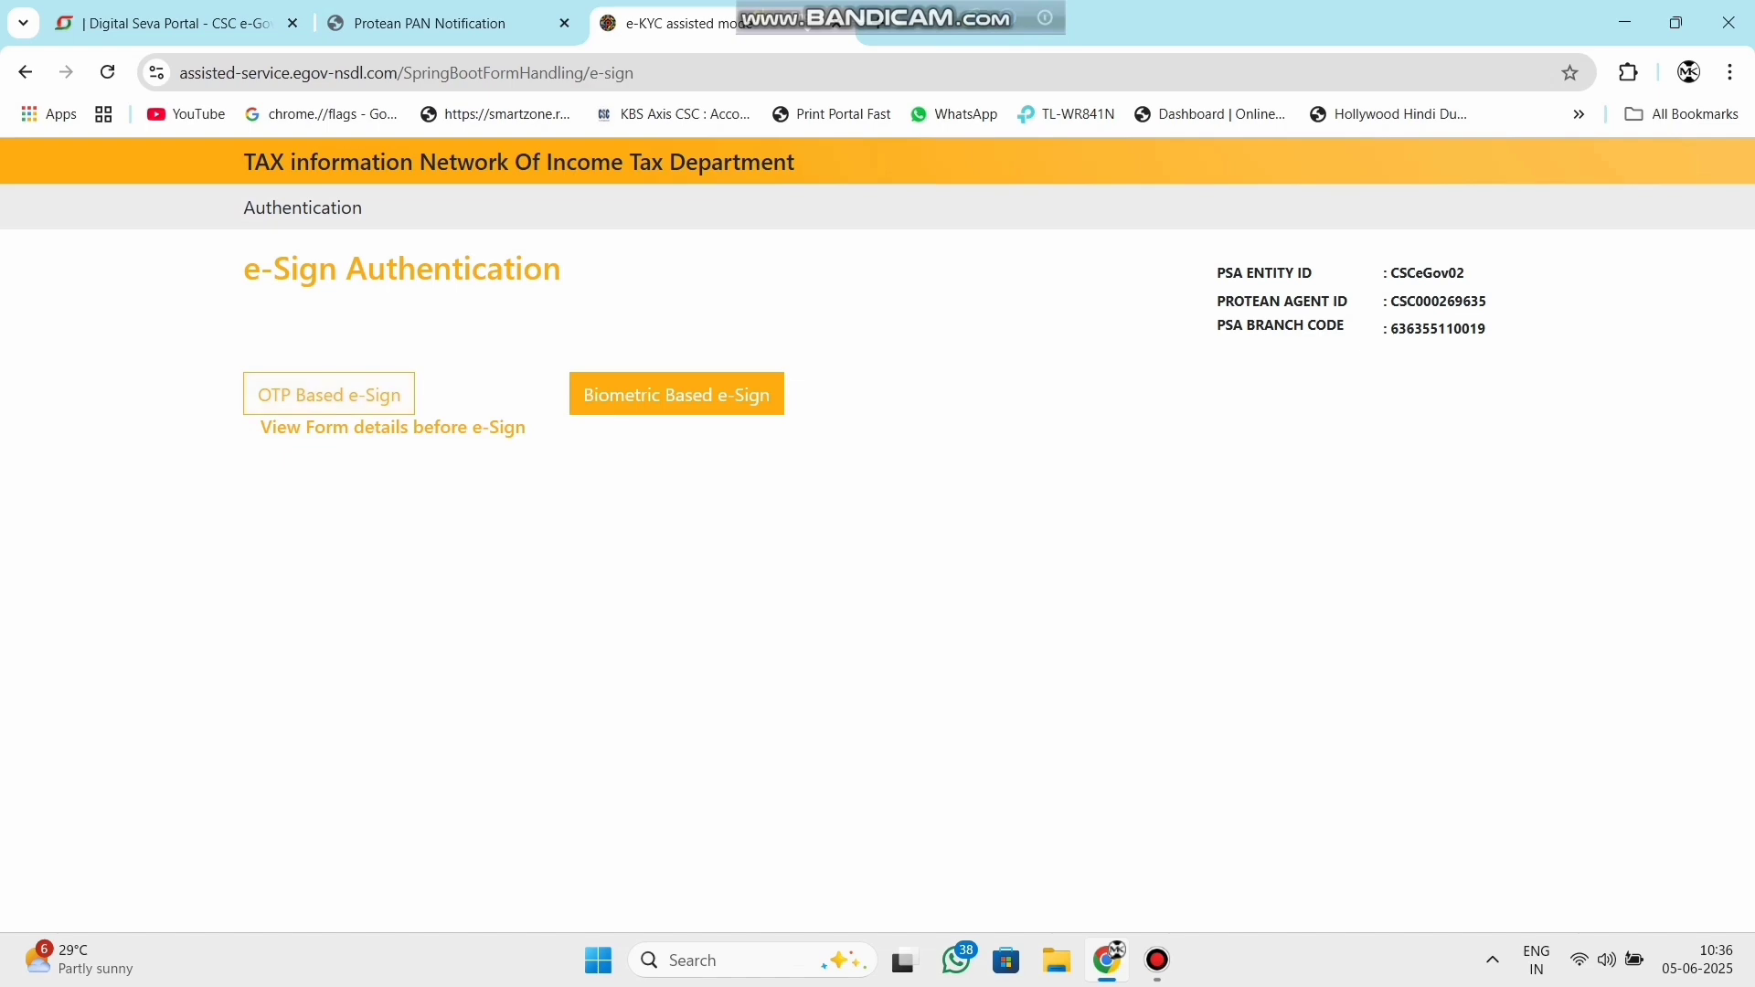
Choose OTP Based e-Sign, give consent, paste the Aadhaar number, request and verify the OTP
click(329, 395)
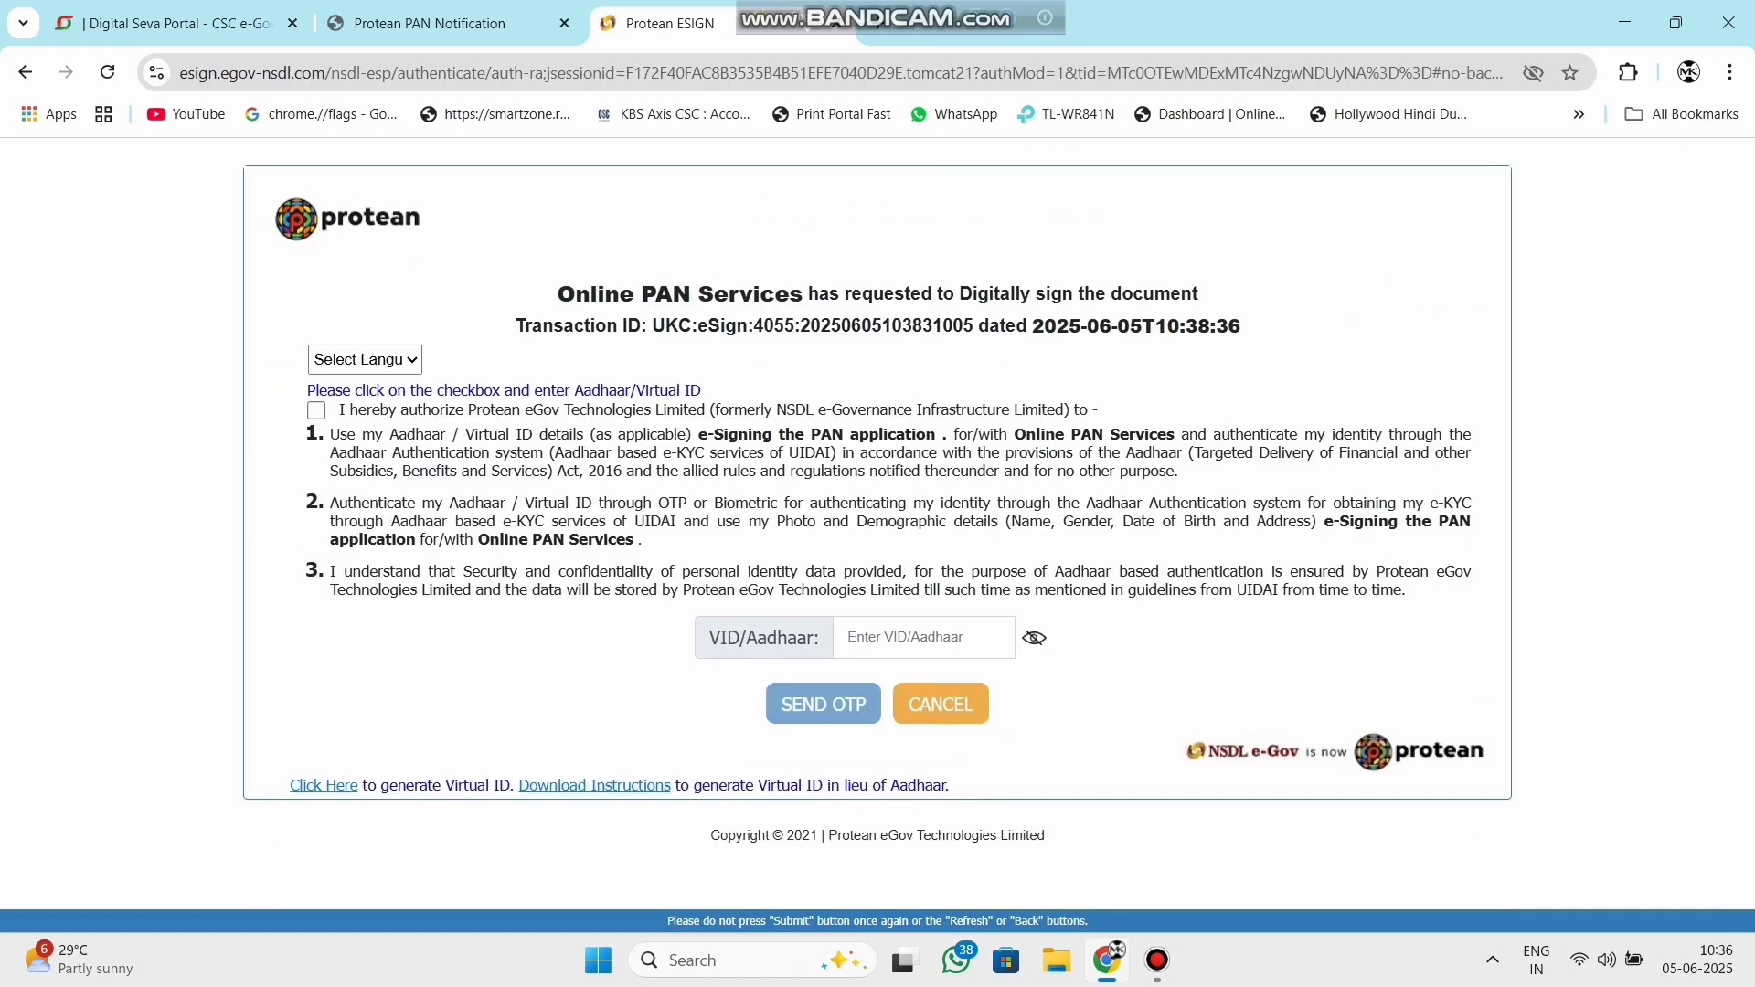
click(317, 410)
click(923, 637)
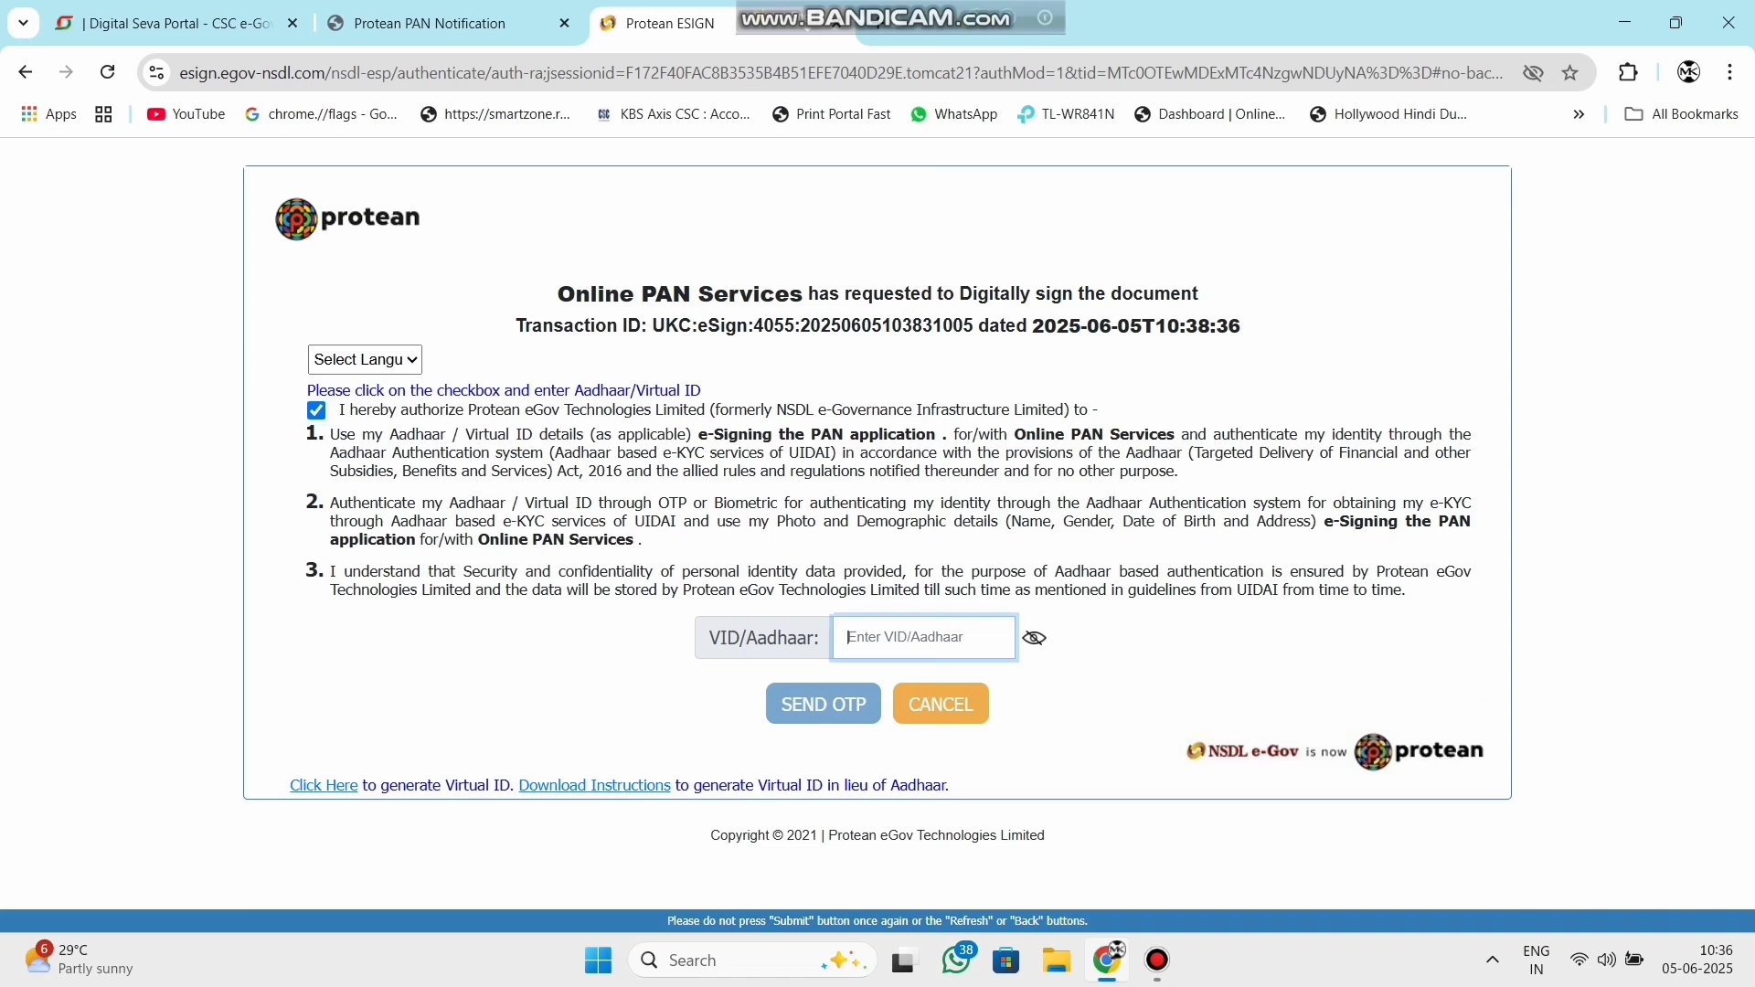
click(1033, 638)
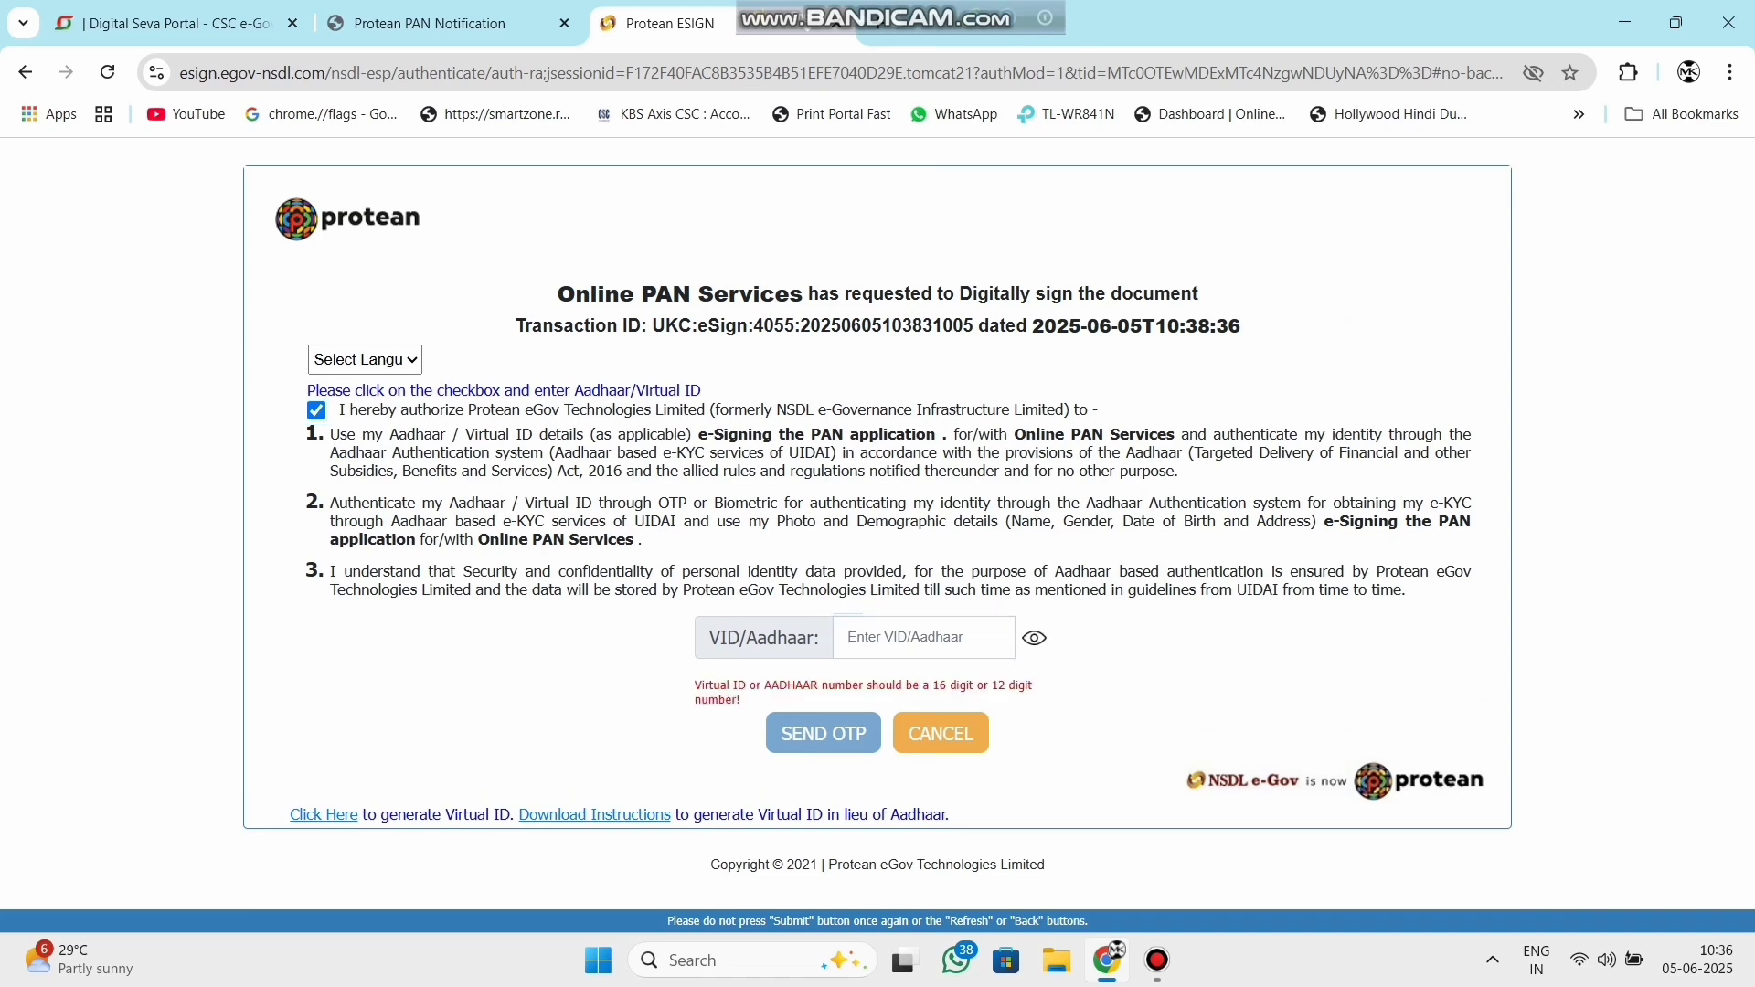
click(923, 637)
key(ctrl+v)
click(823, 704)
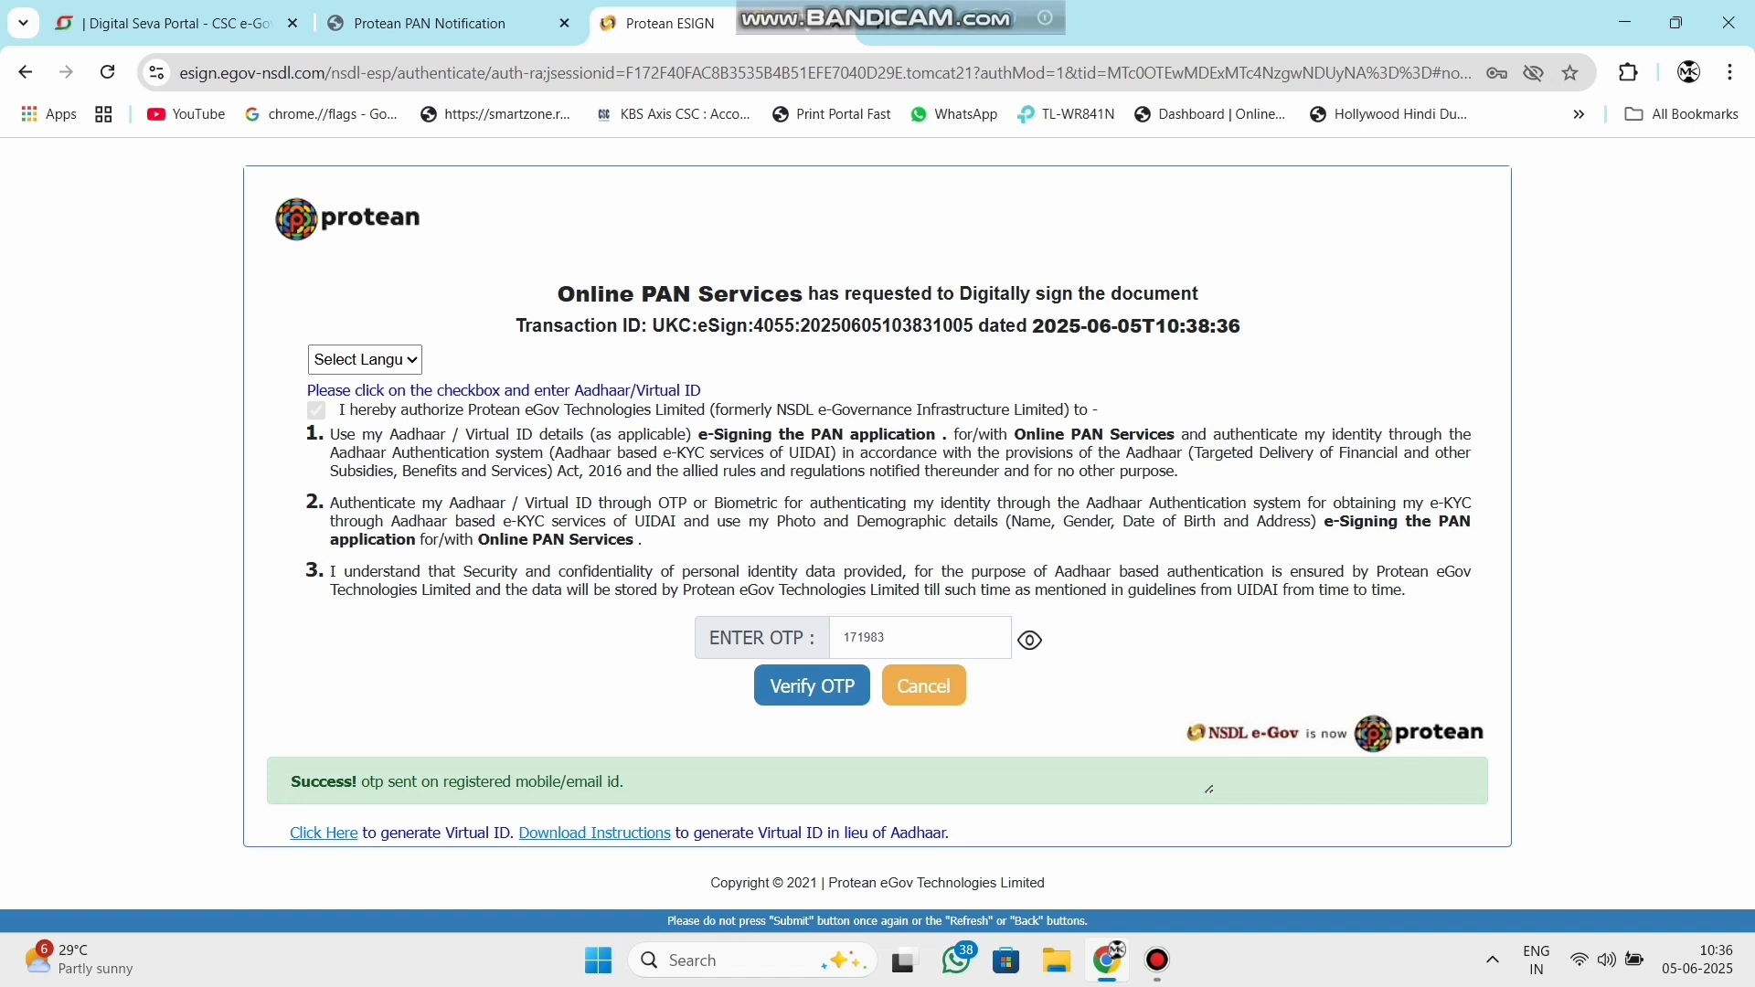
key(Return)
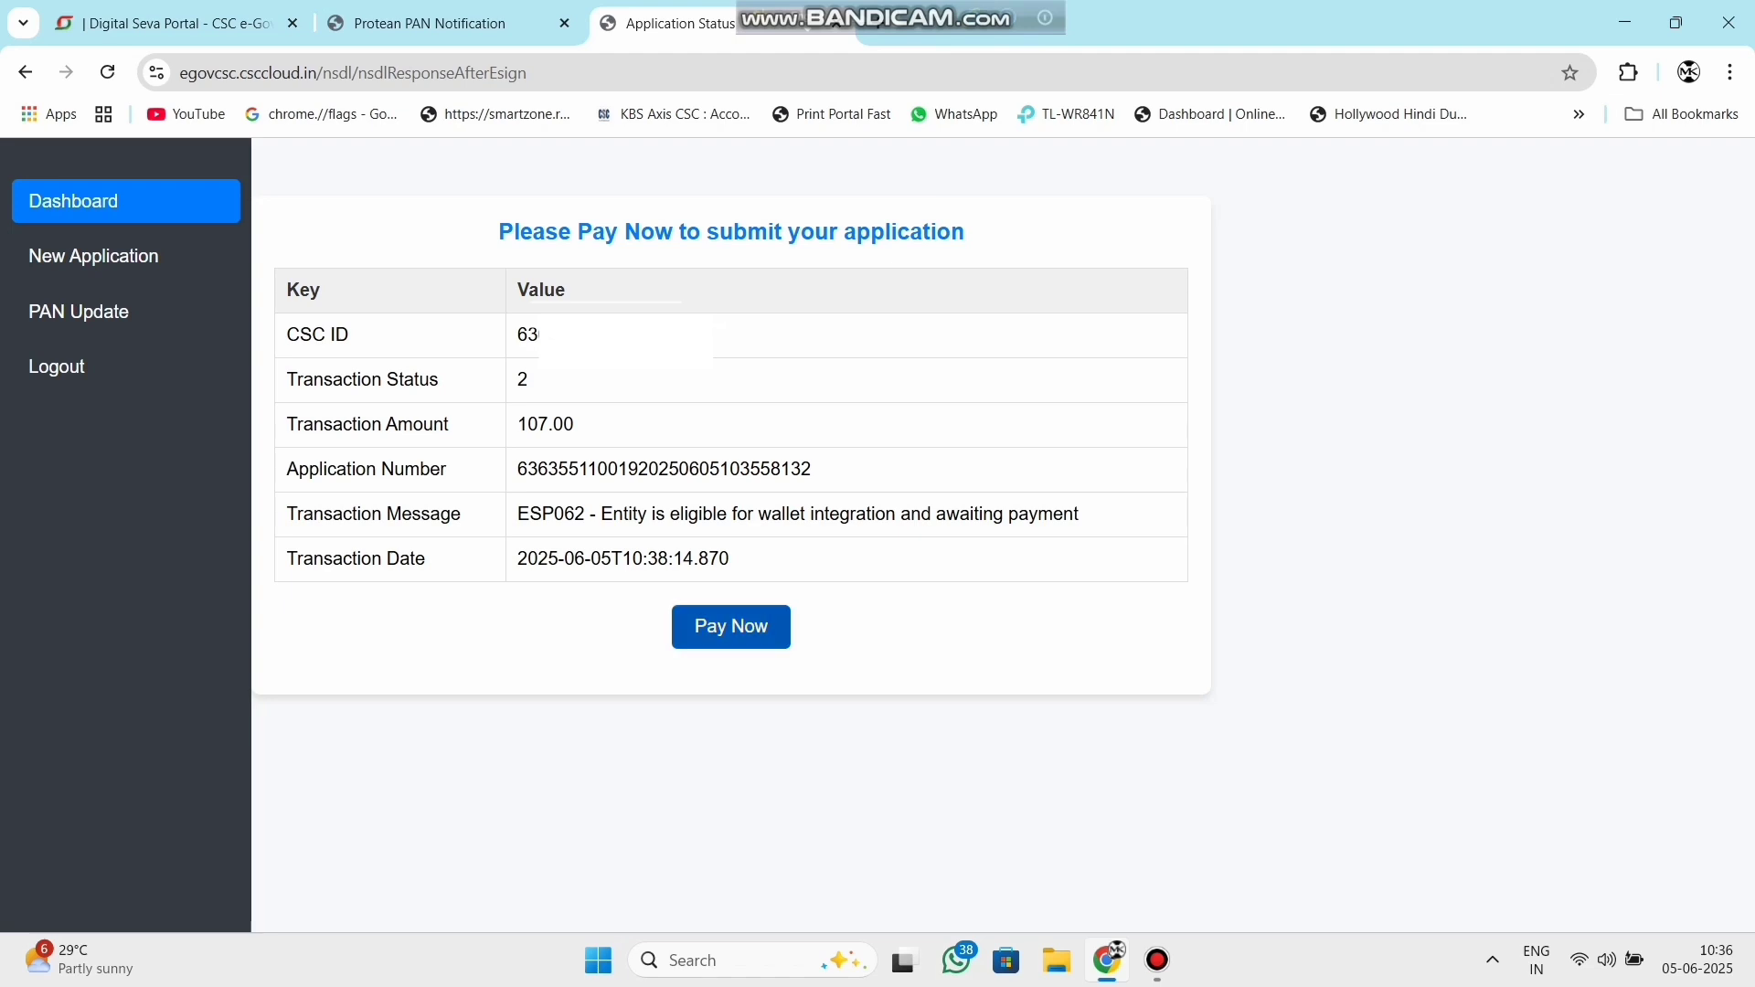
Proceed to payment and validate the CSC Wallet with the account password
click(731, 627)
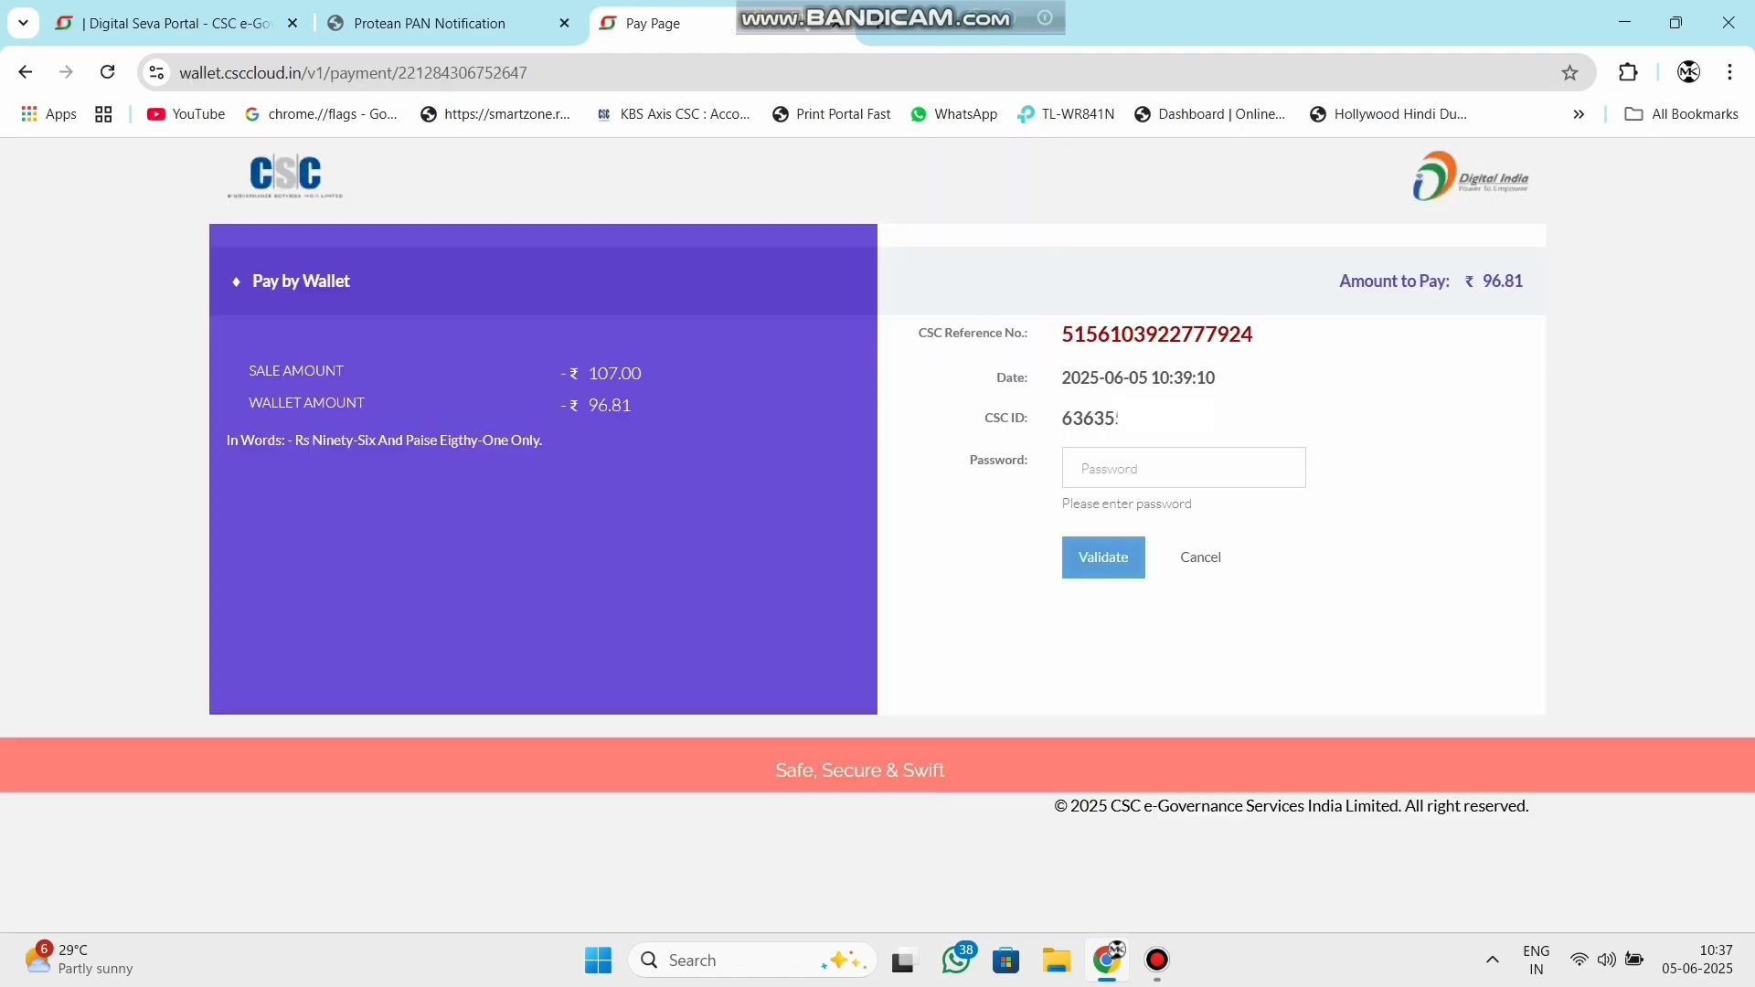
key(Caps_Lock)
text(a)
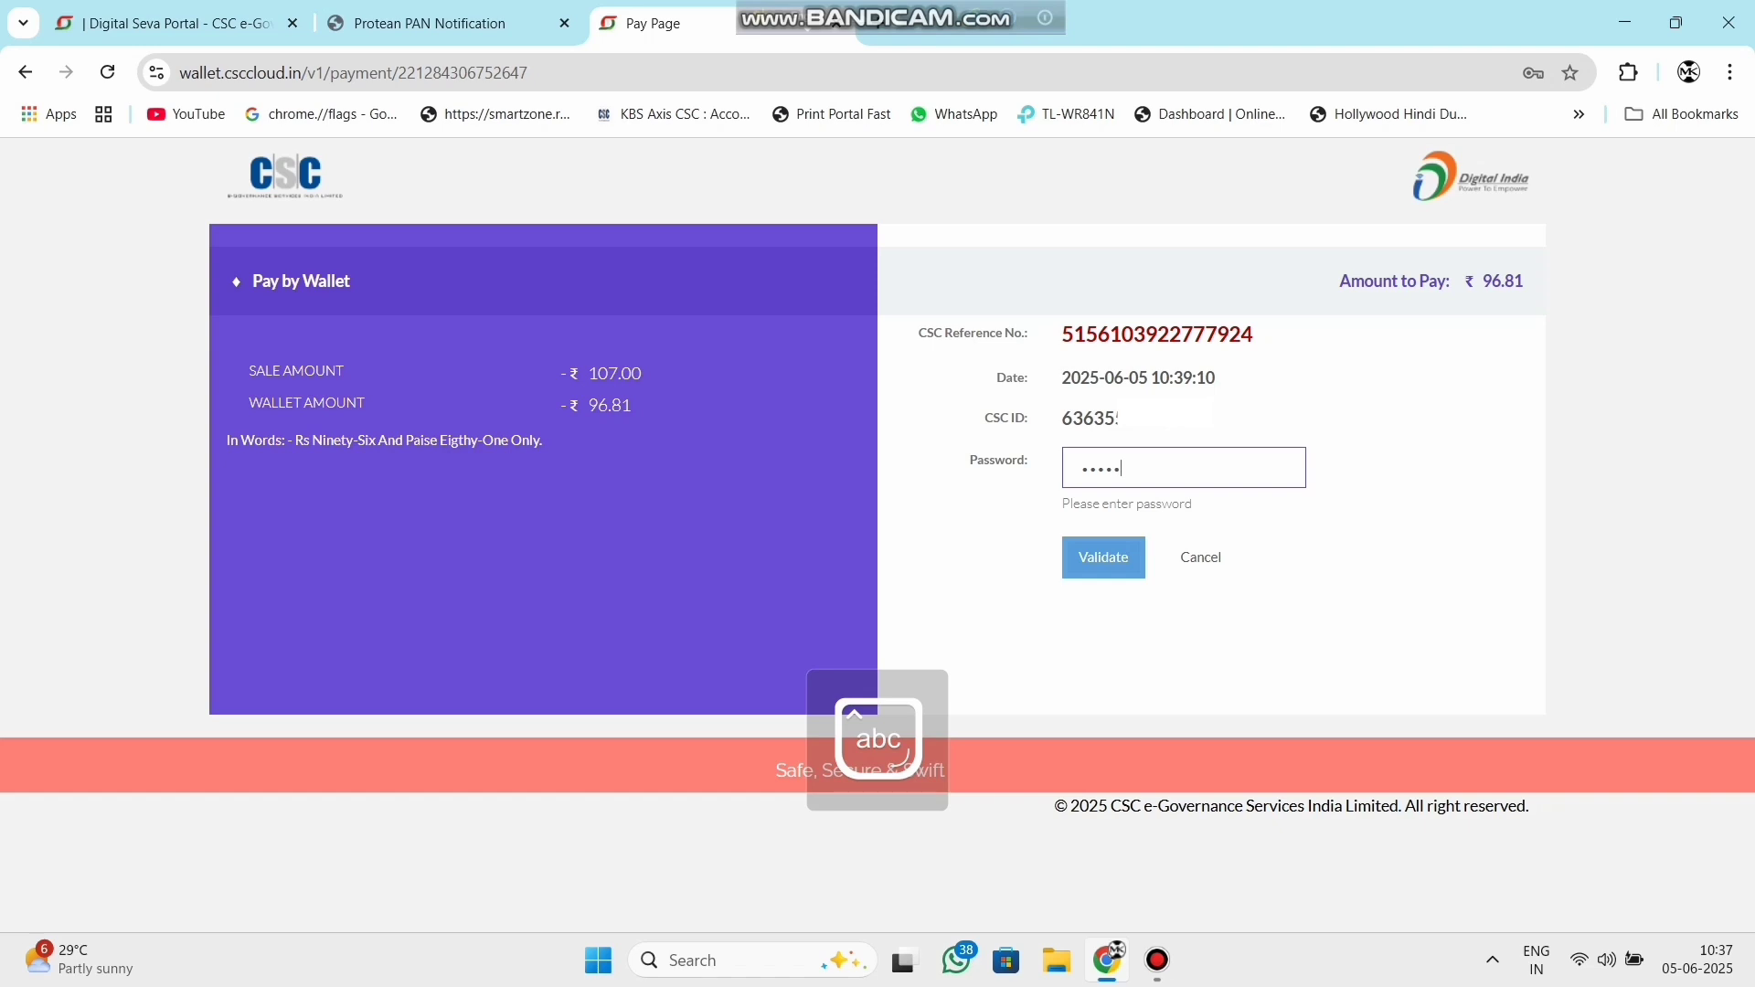
key(Return)
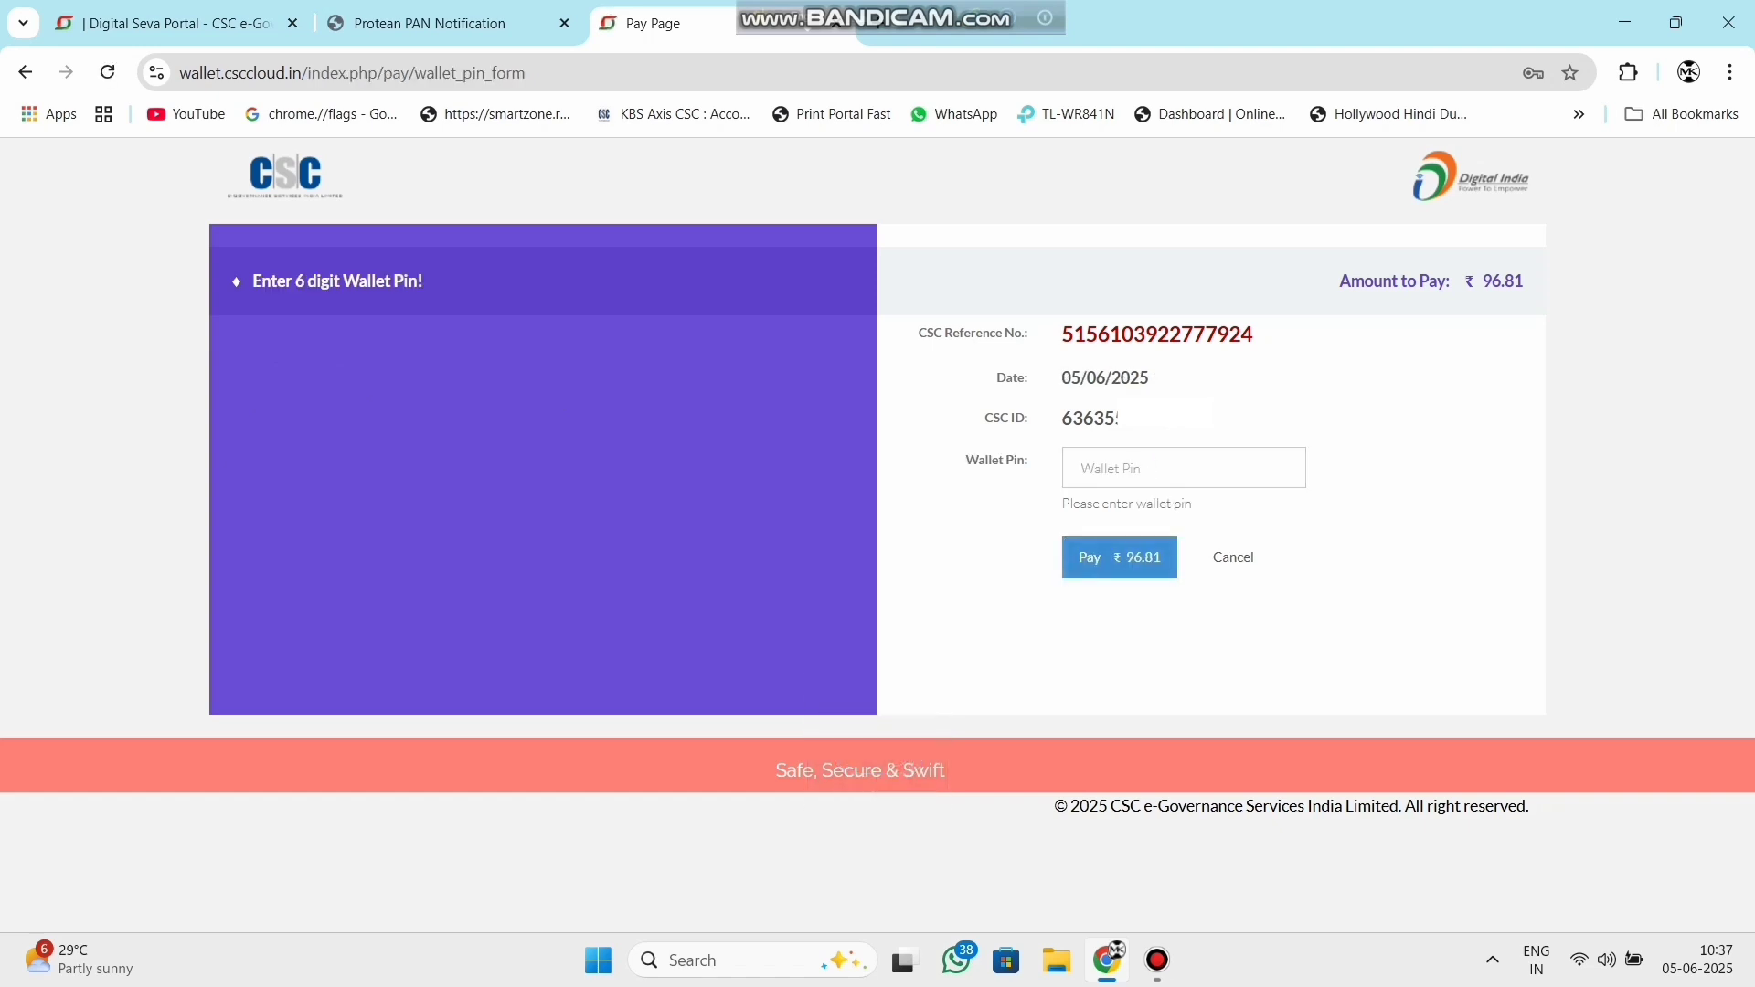
Enter the wallet PIN to confirm paying the ₹96.81 fee
click(1182, 468)
text(••••)
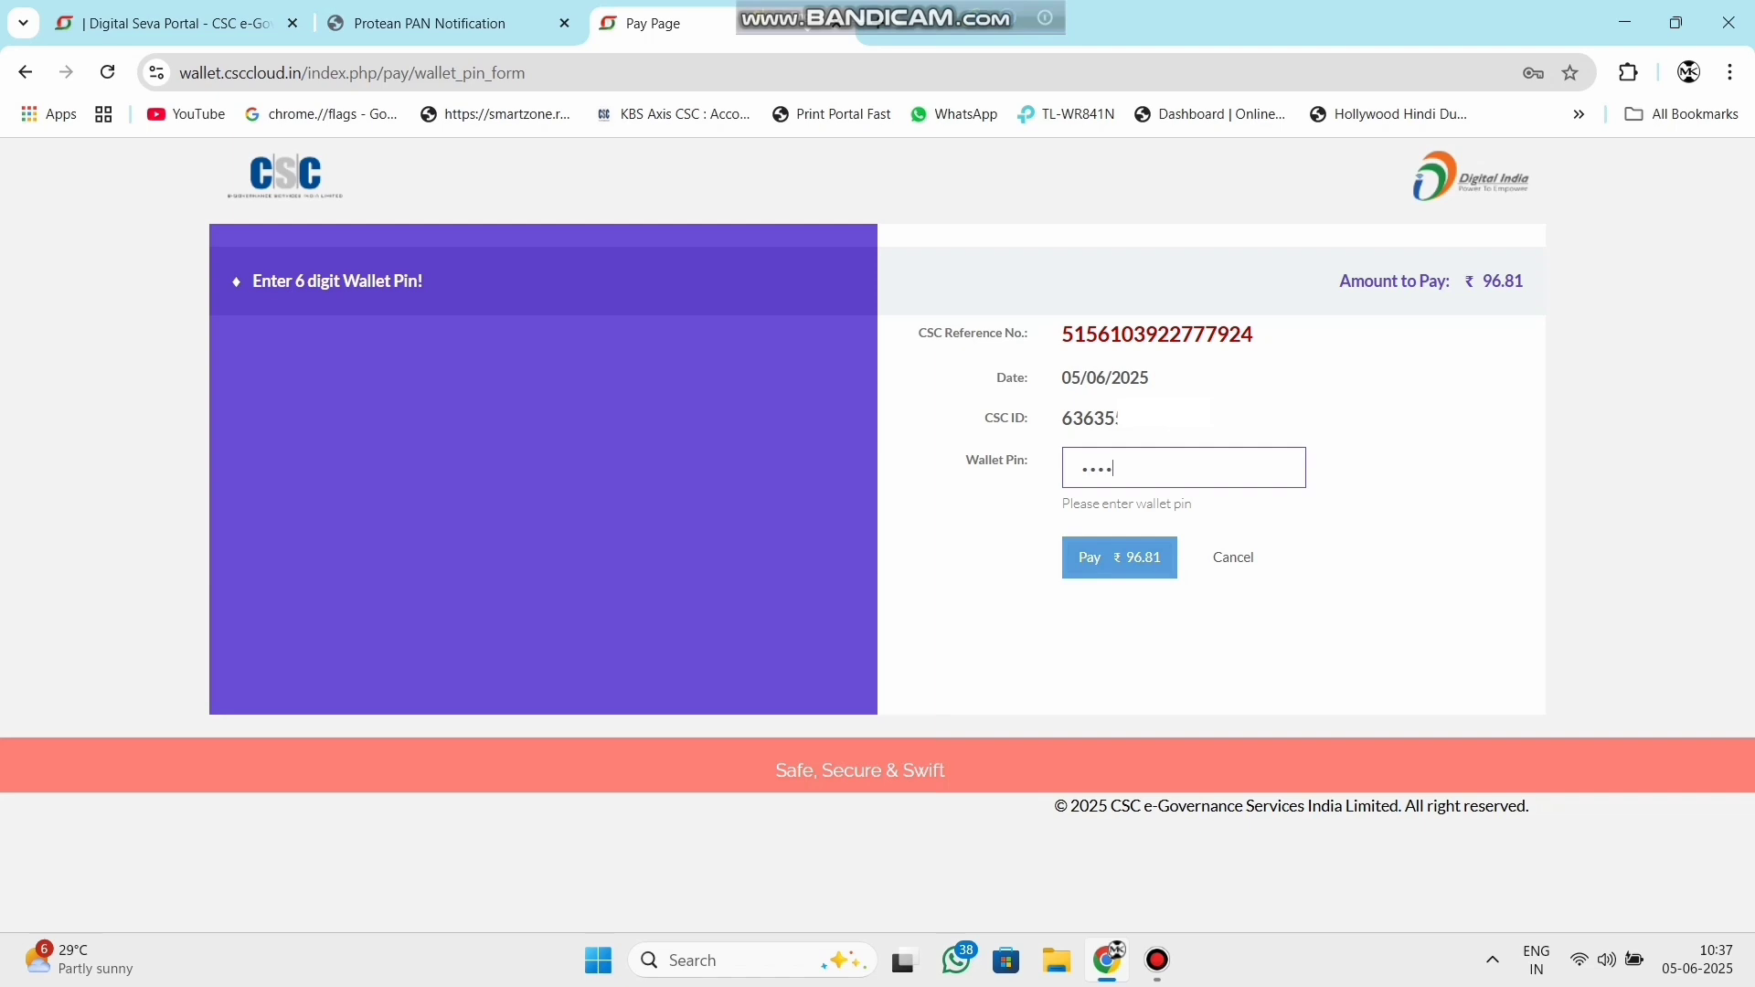
key(Return)
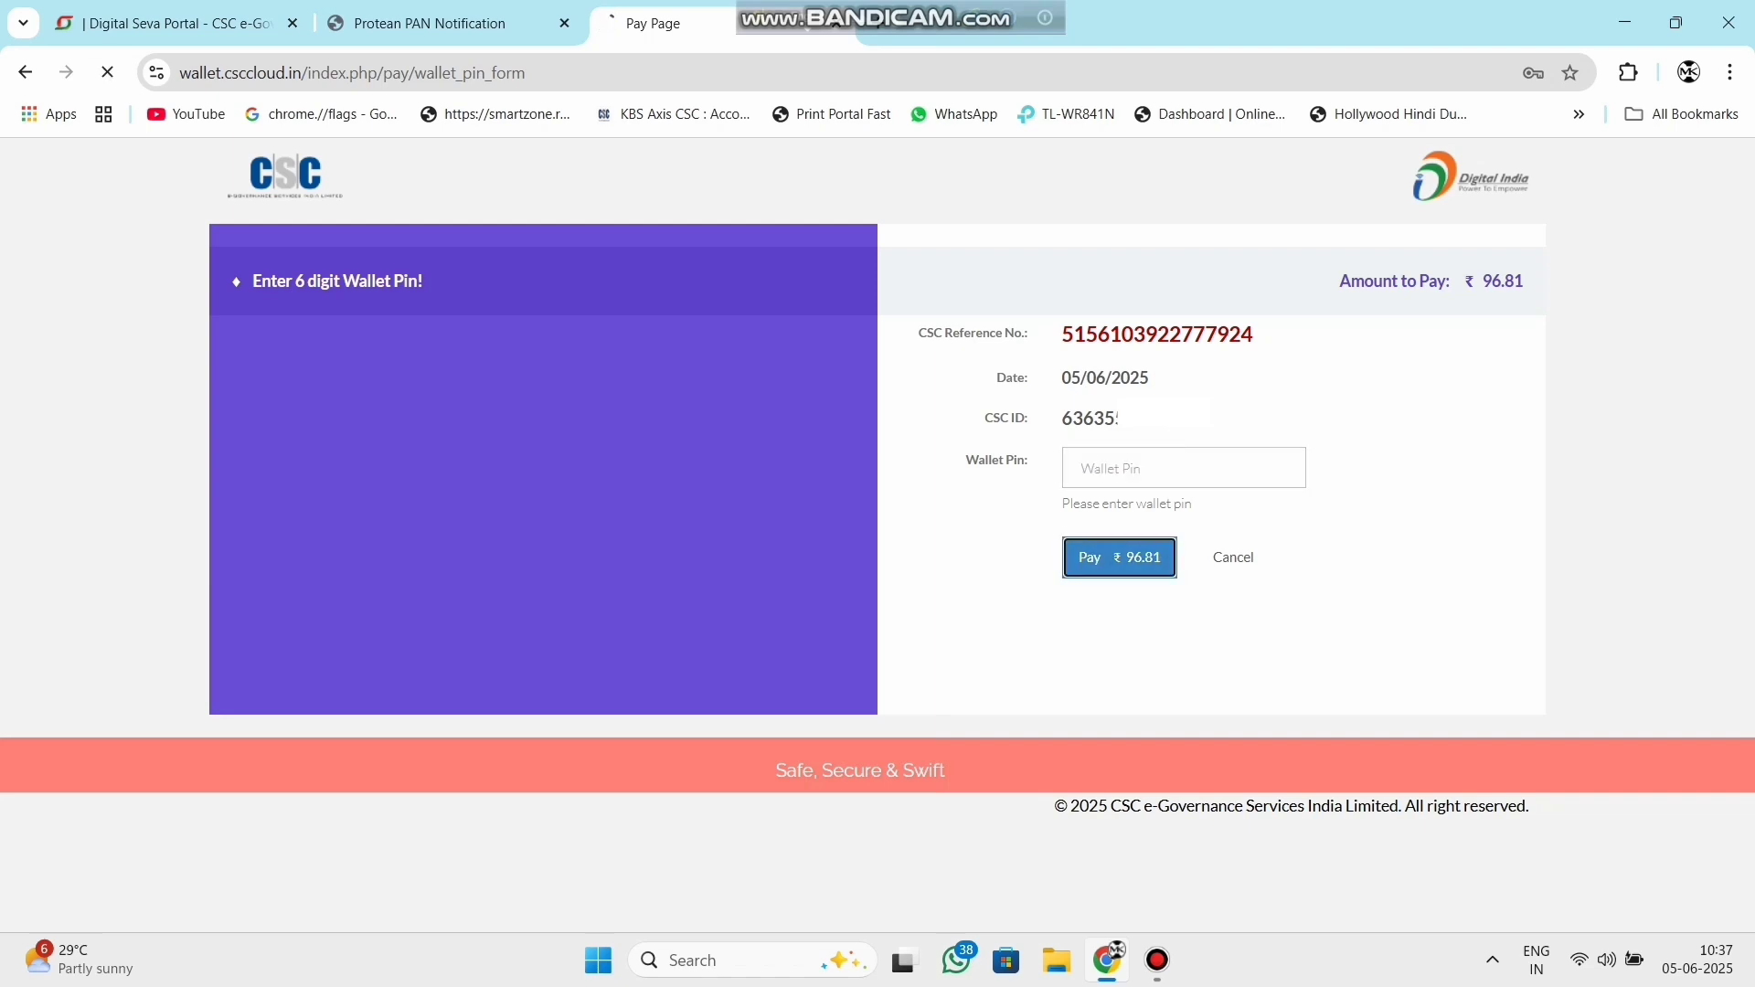